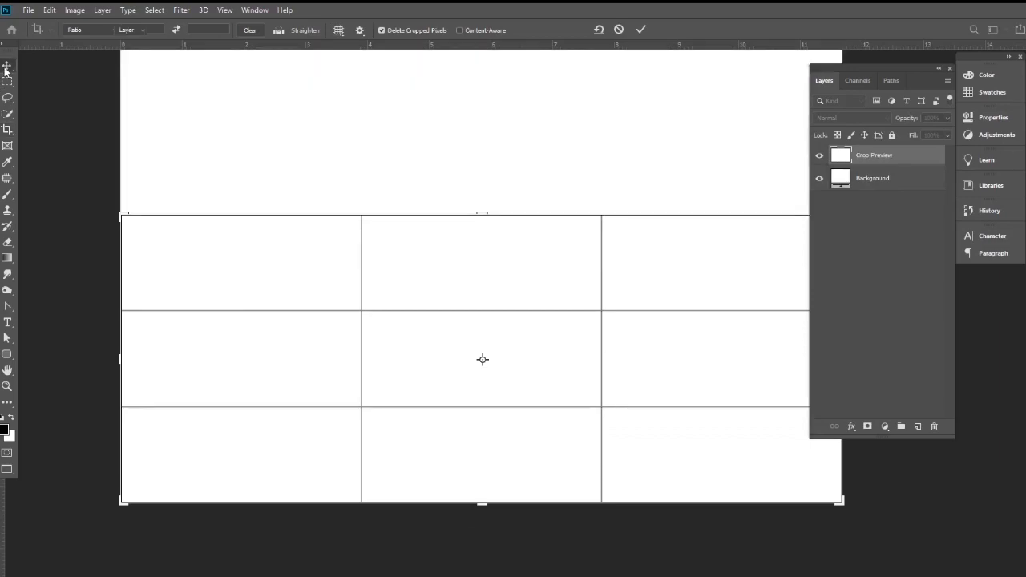
Apply the pending crop and add a Gradient Fill layer above the white background.
{"action": "left_click", "coordinate": [482, 275]}
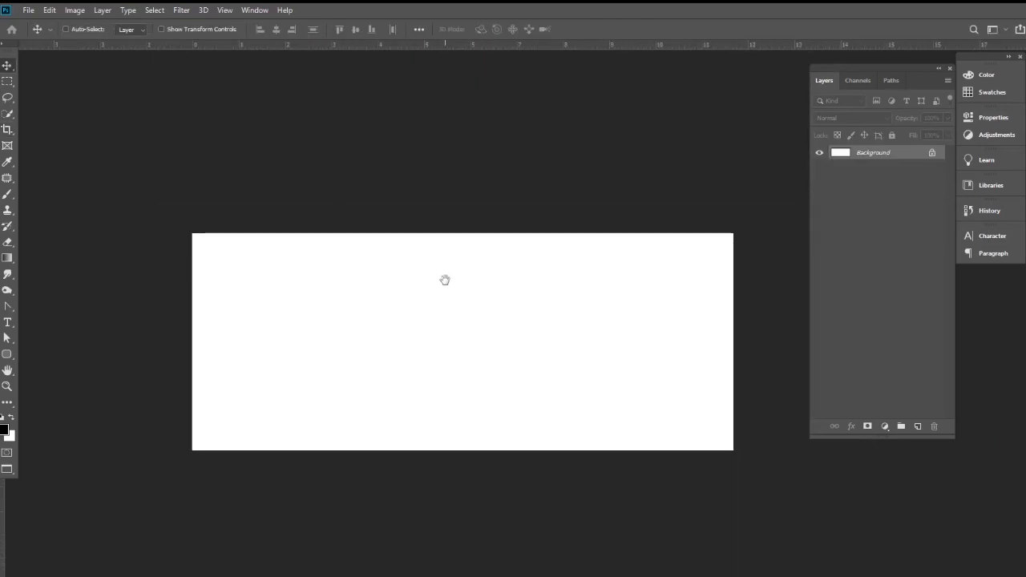
{"action": "left_click", "coordinate": [888, 429]}
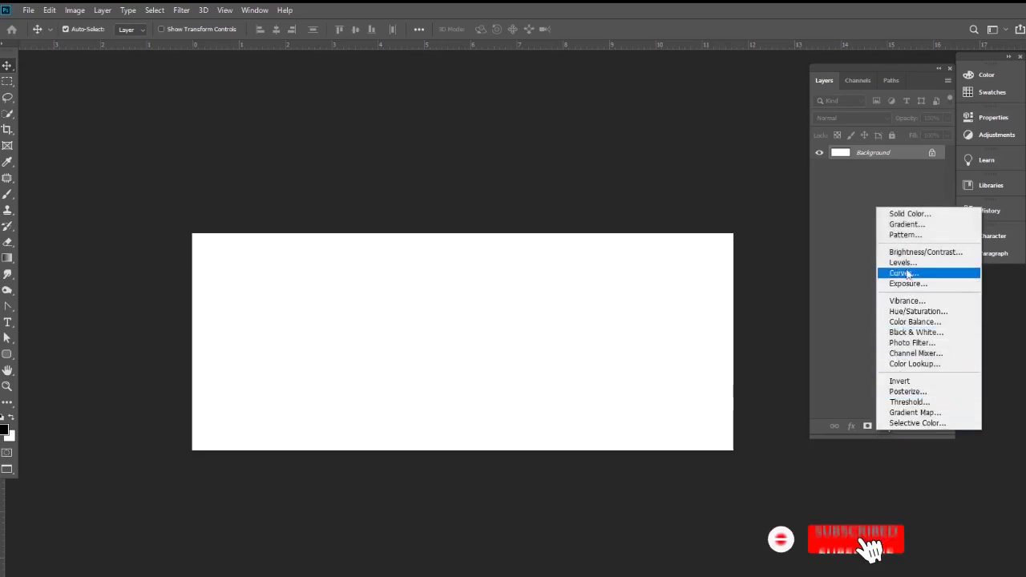
{"action": "left_click", "coordinate": [906, 224]}
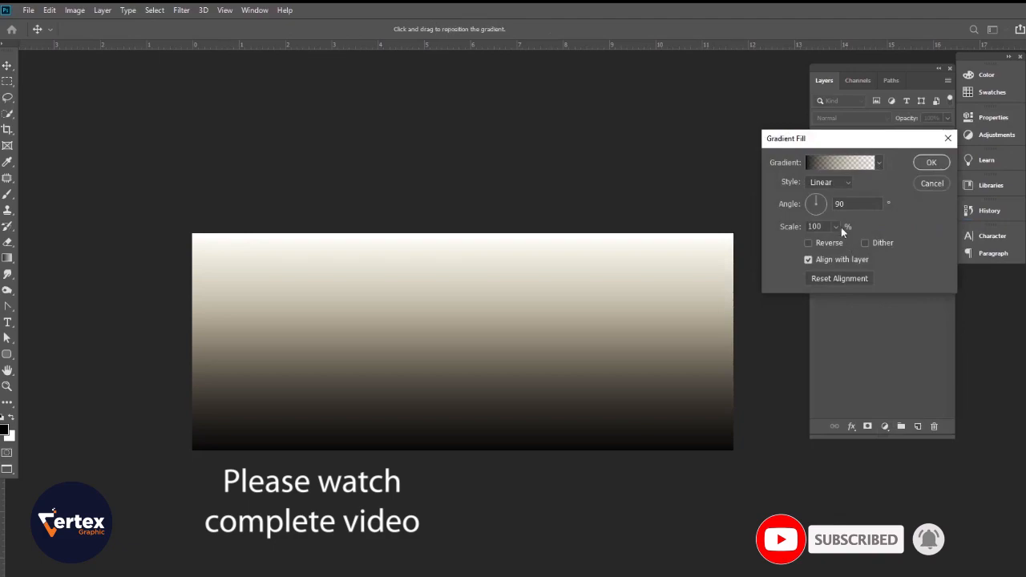
Set the gradient's black starting colour stop to a medium blue with H 215, S 73, B 85.
{"action": "left_click", "coordinate": [822, 163]}
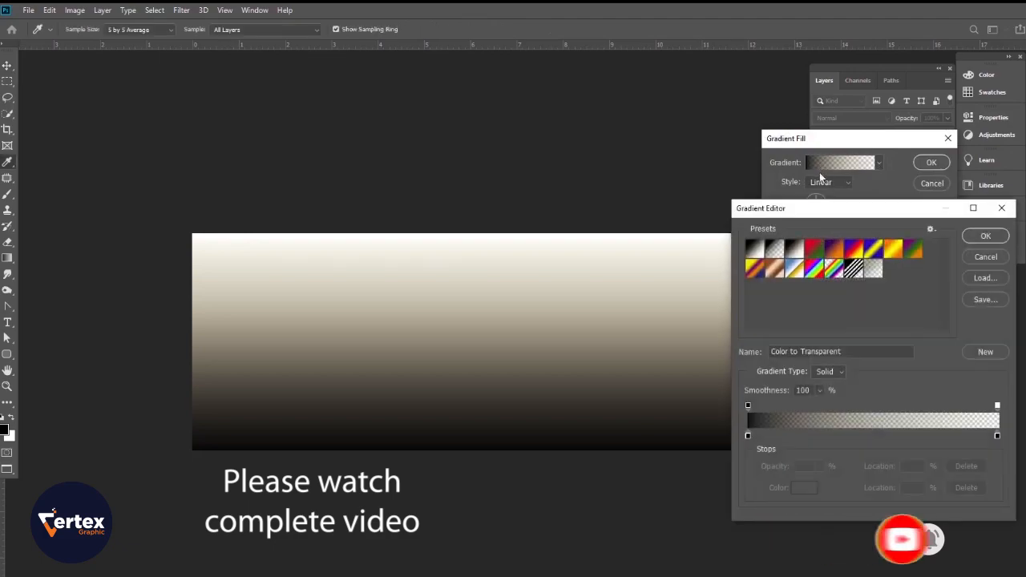
{"action": "double_click", "coordinate": [748, 436]}
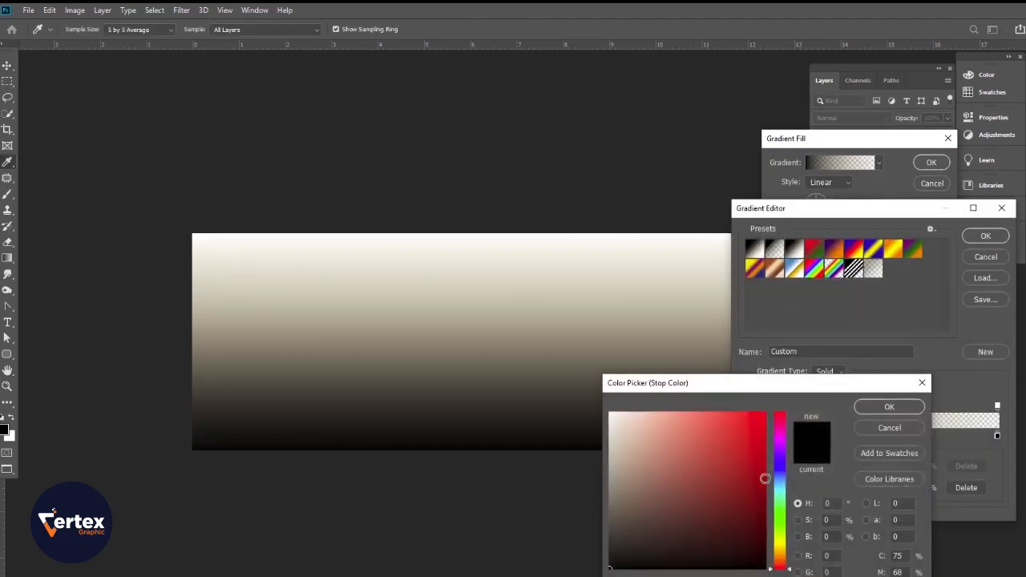
{"action": "left_click", "coordinate": [778, 452]}
{"action": "left_click_drag", "start_coordinate": [778, 451], "coordinate": [778, 475]}
{"action": "left_click", "coordinate": [672, 433]}
{"action": "left_click_drag", "start_coordinate": [671, 433], "coordinate": [736, 412]}
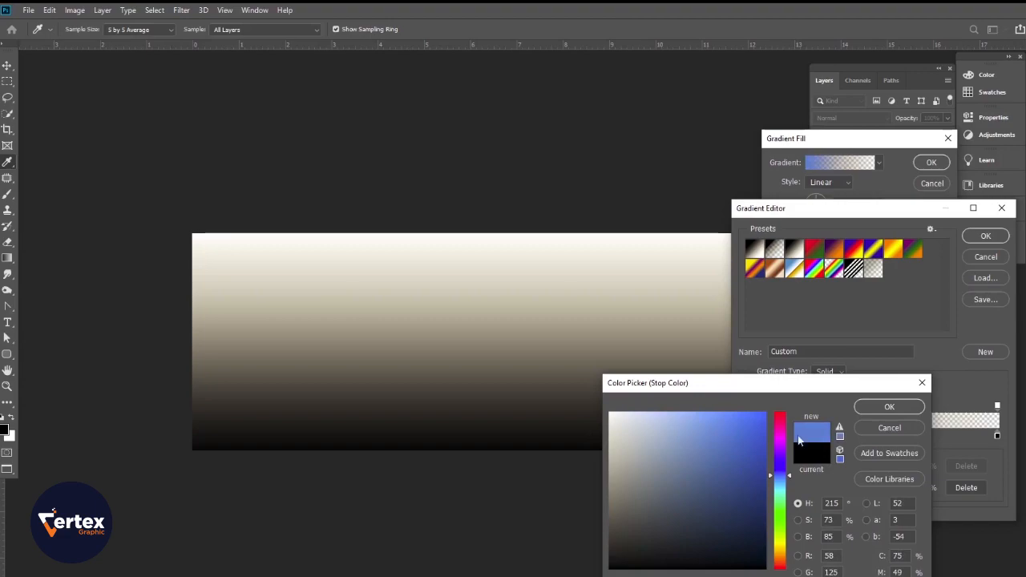
{"action": "left_click", "coordinate": [889, 407]}
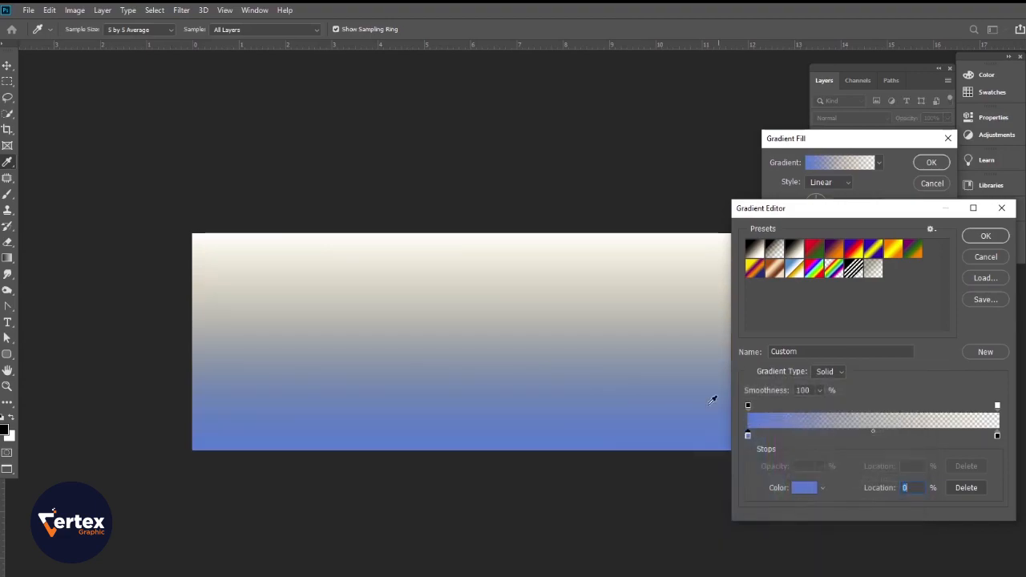
{"action": "left_click", "coordinate": [971, 238]}
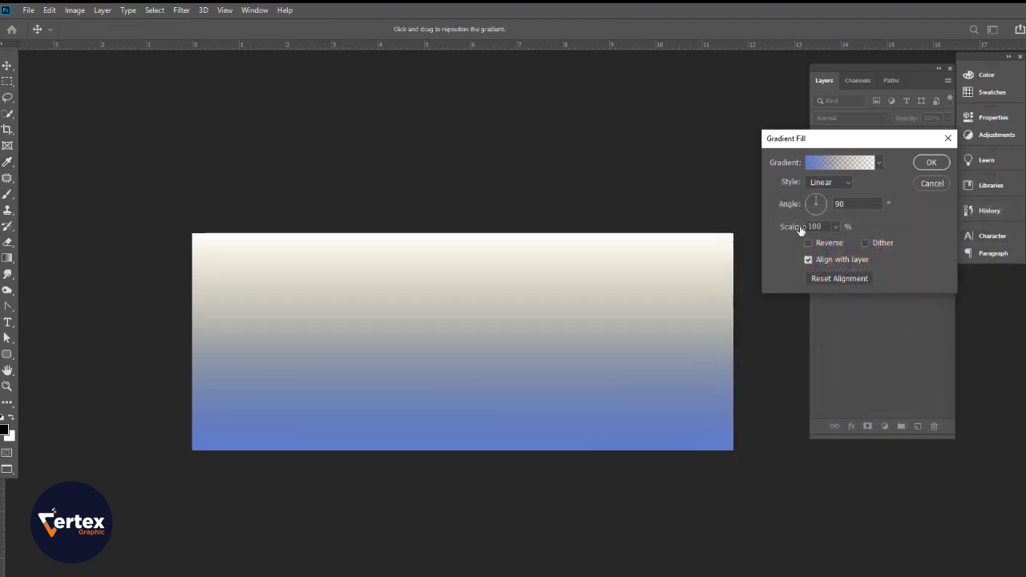
Reverse the gradient so blue starts from the banner's top edge, shift it slightly downward, and accept the fill.
{"action": "left_click", "coordinate": [809, 243]}
{"action": "left_click_drag", "start_coordinate": [506, 311], "coordinate": [500, 328]}
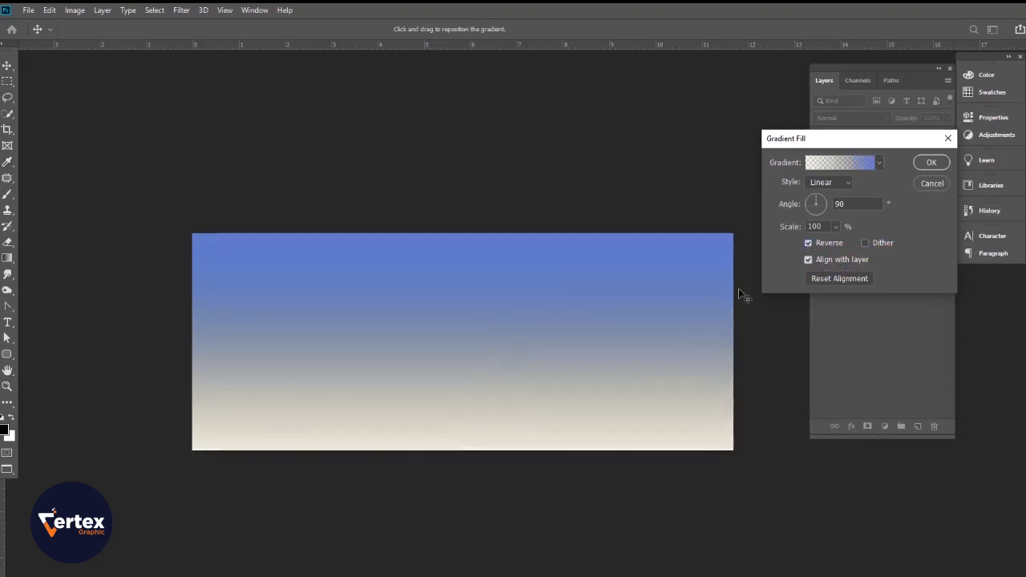
{"action": "left_click", "coordinate": [938, 167]}
{"action": "scroll", "coordinate": [513, 296], "scroll_direction": "up", "scroll_amount": 2}
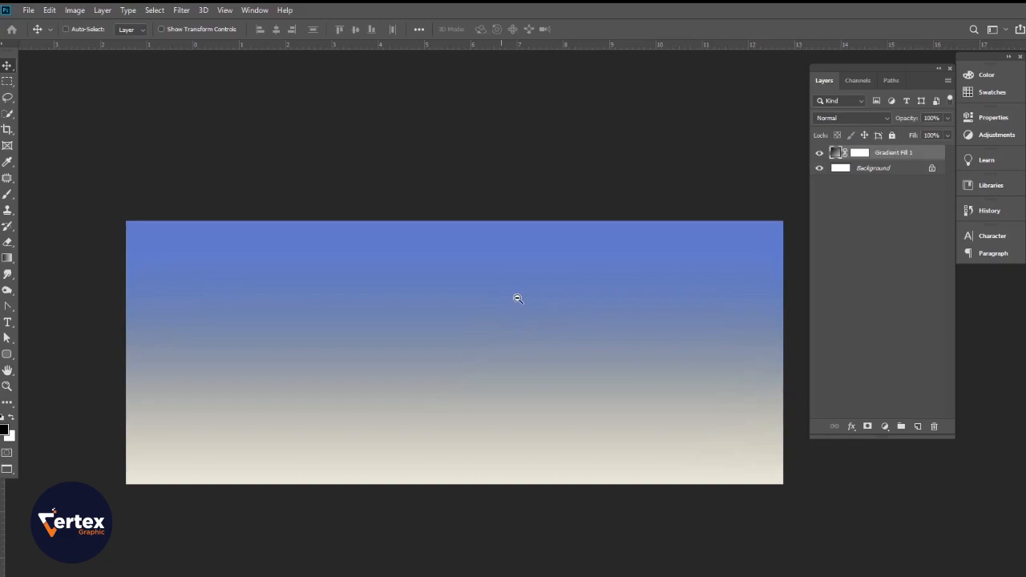
Place the phone image pngwing.com (21) from the Downloads folder as an embedded object.
{"action": "left_click", "coordinate": [28, 11]}
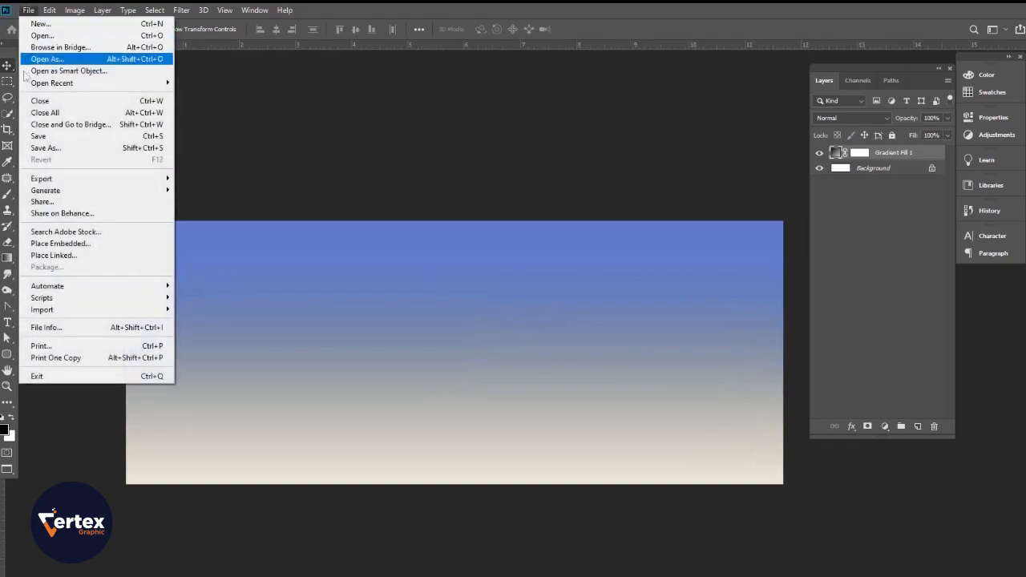
{"action": "left_click", "coordinate": [50, 244]}
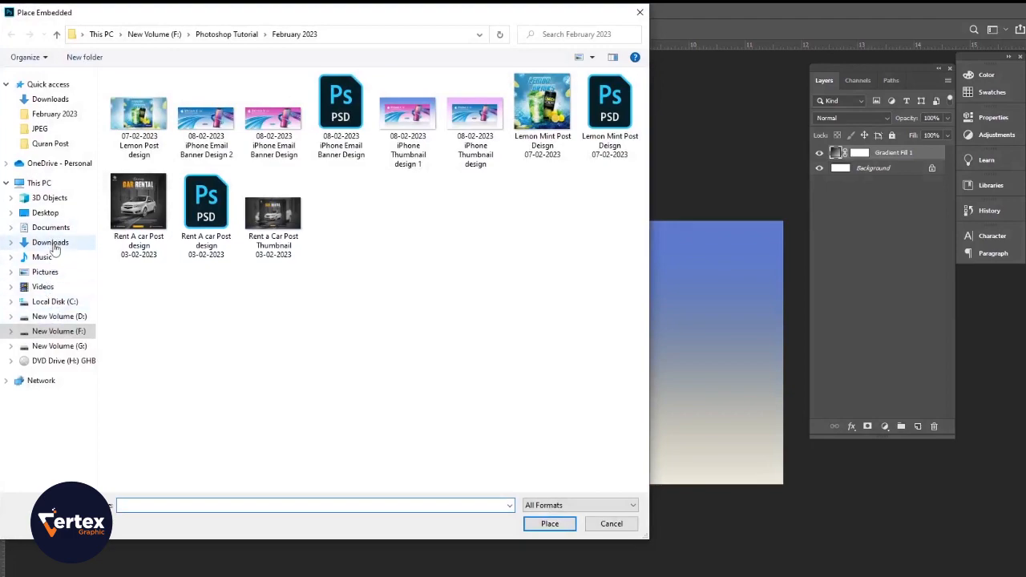
{"action": "left_click", "coordinate": [50, 242]}
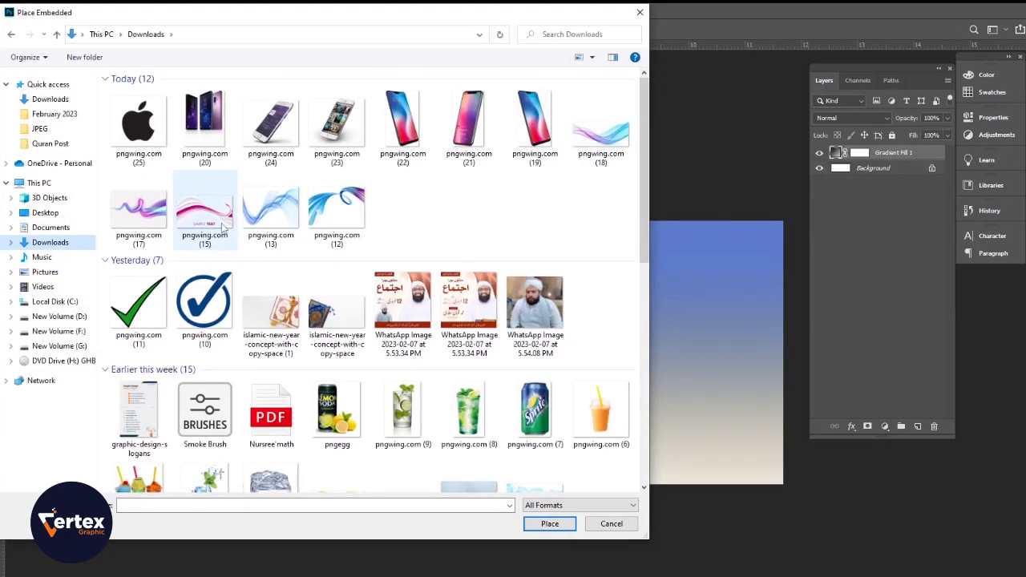
{"action": "left_click", "coordinate": [454, 164]}
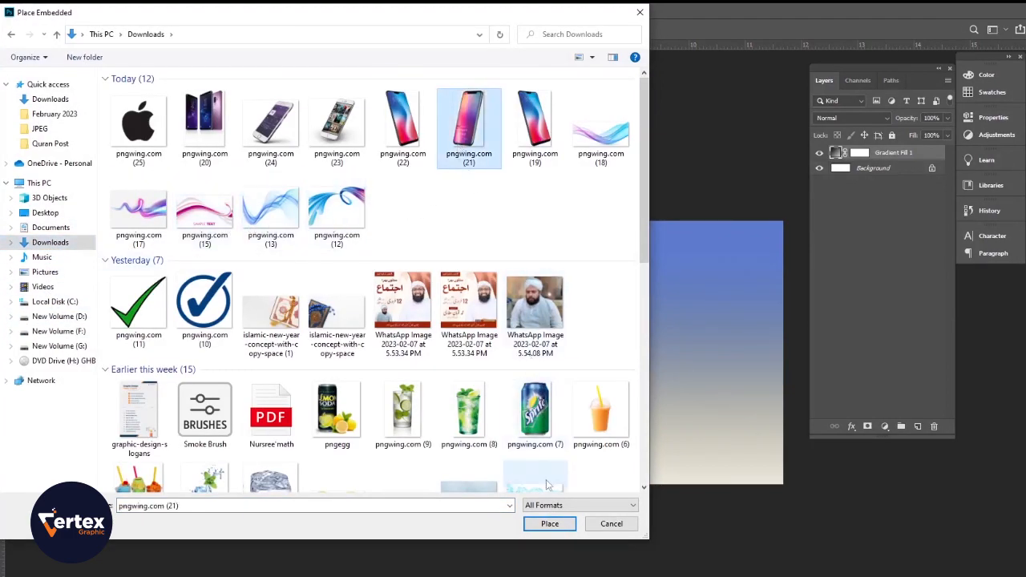
{"action": "left_click", "coordinate": [550, 523]}
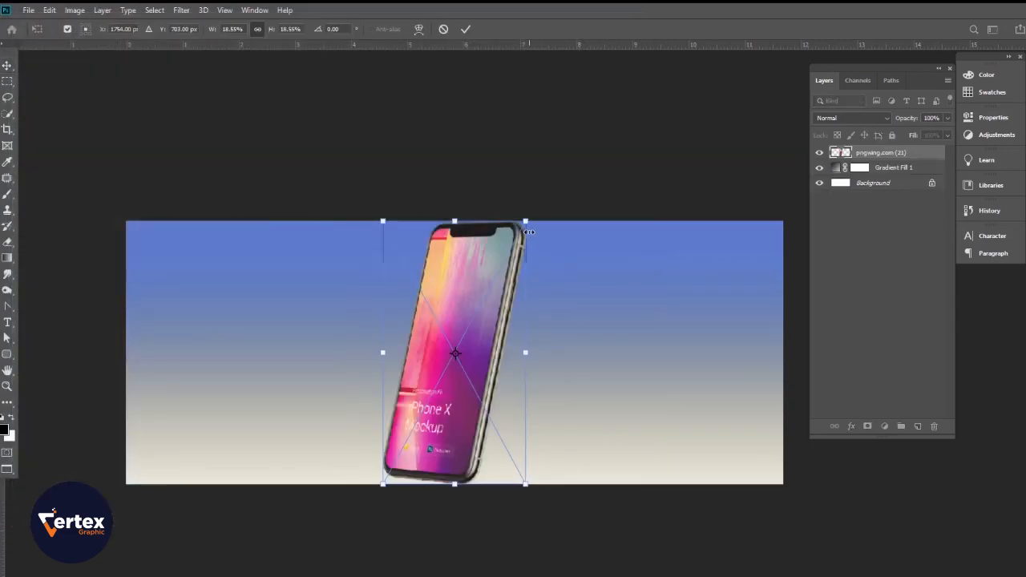
Scale the placed phone down slightly and position it in the right half of the banner.
{"action": "left_click_drag", "start_coordinate": [529, 219], "coordinate": [514, 257]}
{"action": "left_click_drag", "start_coordinate": [473, 315], "coordinate": [602, 304]}
{"action": "key", "text": "Return"}
{"action": "left_click_drag", "start_coordinate": [567, 335], "coordinate": [622, 332]}
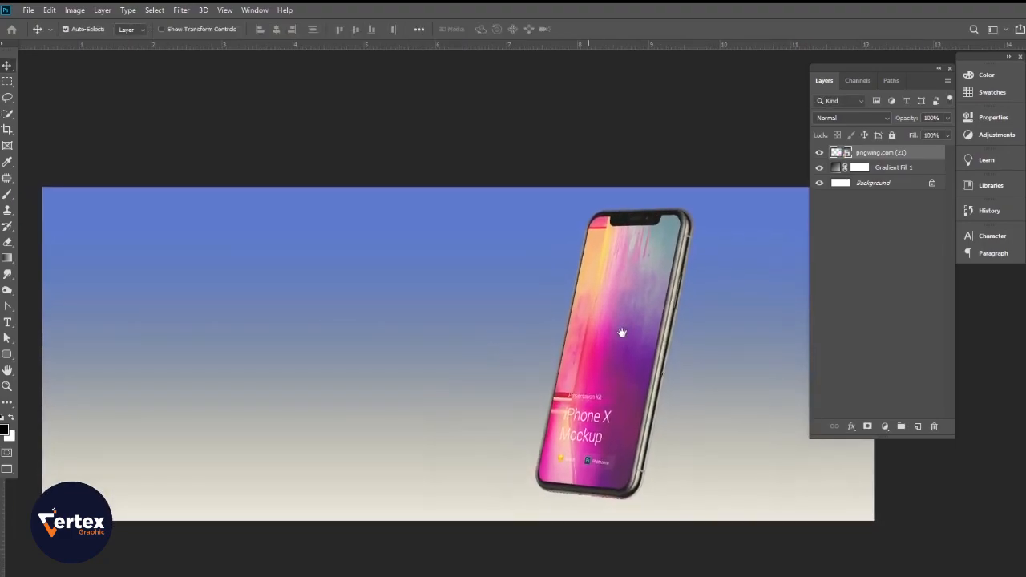
Hide the phone layer and place the ribbon image pngwing.com (12) as an embedded object.
{"action": "left_click", "coordinate": [819, 153]}
{"action": "mouse_move", "coordinate": [445, 347]}
{"action": "left_mouse_down"}
{"action": "mouse_move", "coordinate": [472, 343]}
{"action": "mouse_move", "coordinate": [456, 338]}
{"action": "left_mouse_up"}
{"action": "left_click", "coordinate": [28, 10]}
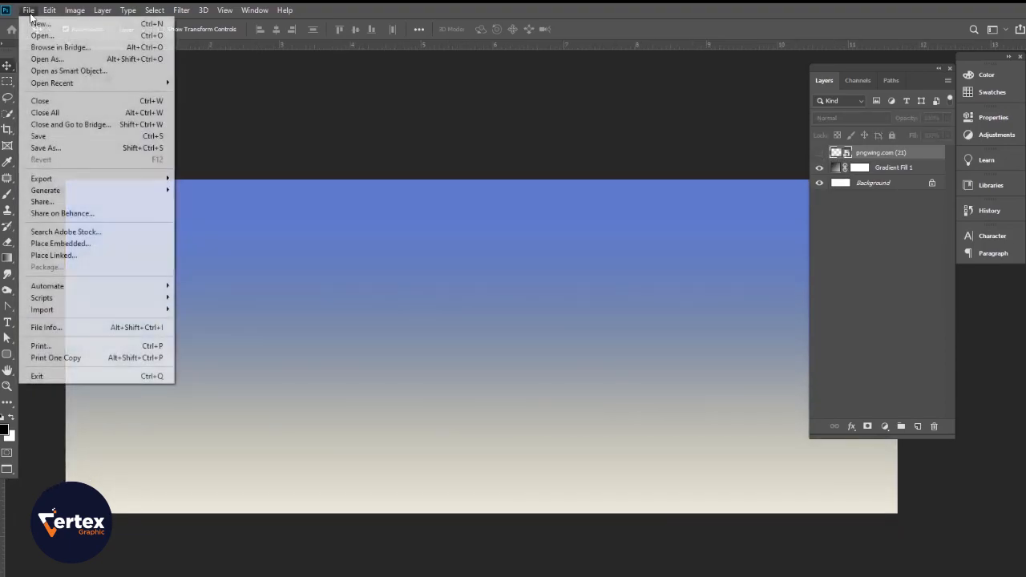
{"action": "left_click", "coordinate": [64, 244]}
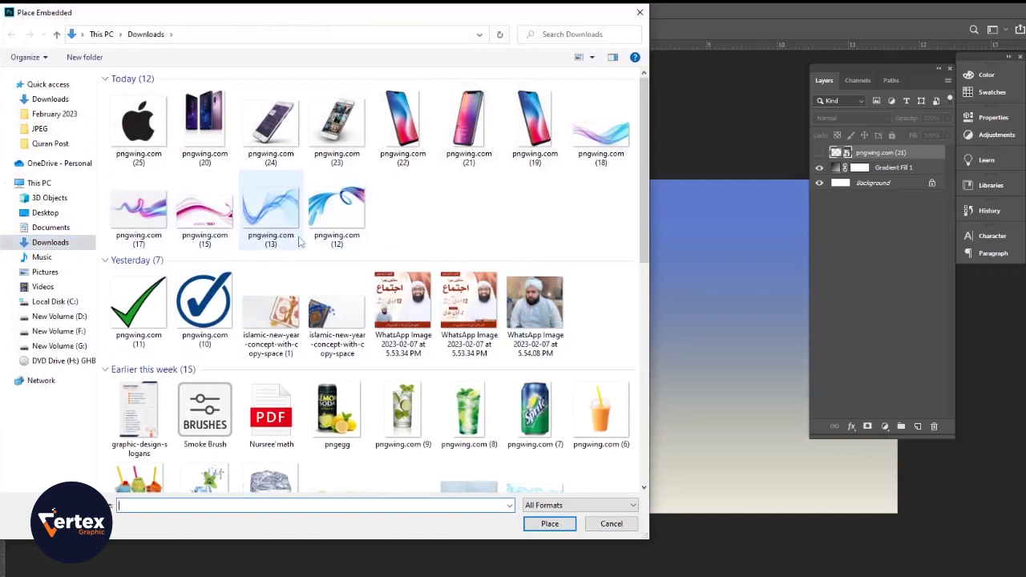
{"action": "left_click", "coordinate": [332, 221]}
{"action": "left_click", "coordinate": [556, 522]}
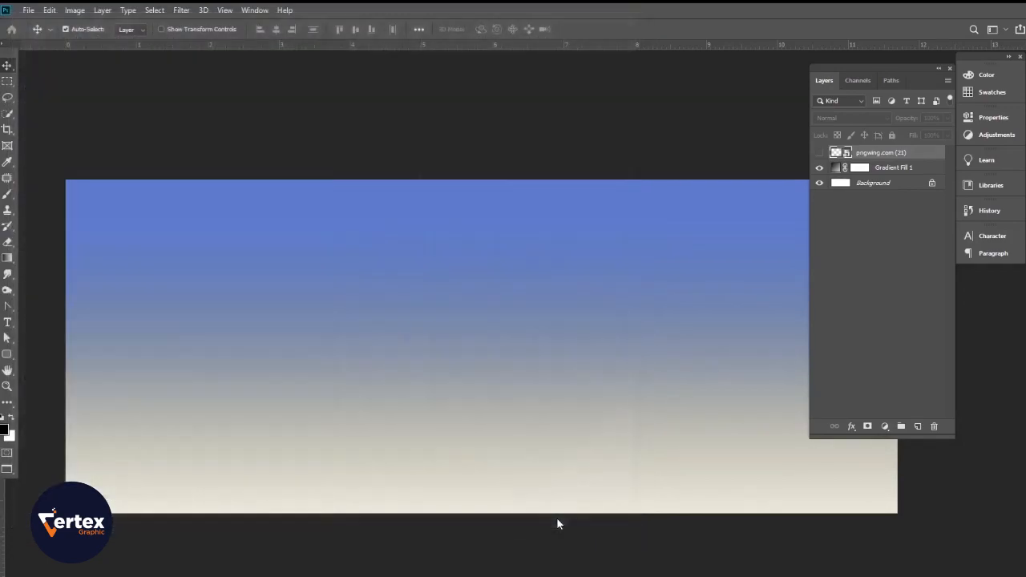
Stretch the ribbon to about 307% width and 190% height so it spans the full banner, and lower it slightly.
{"action": "left_click_drag", "start_coordinate": [628, 348], "coordinate": [856, 372]}
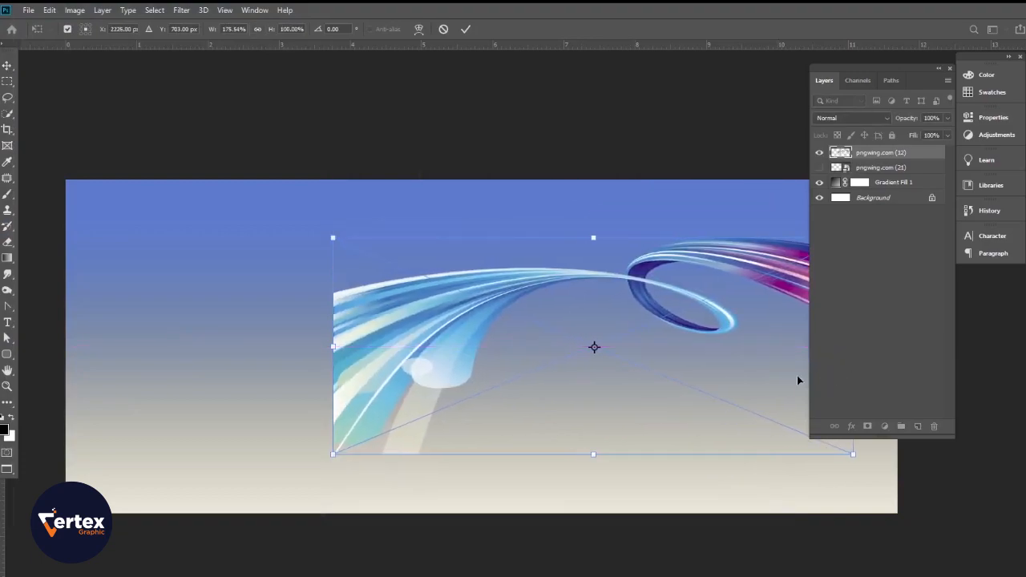
{"action": "left_click_drag", "start_coordinate": [343, 456], "coordinate": [62, 486]}
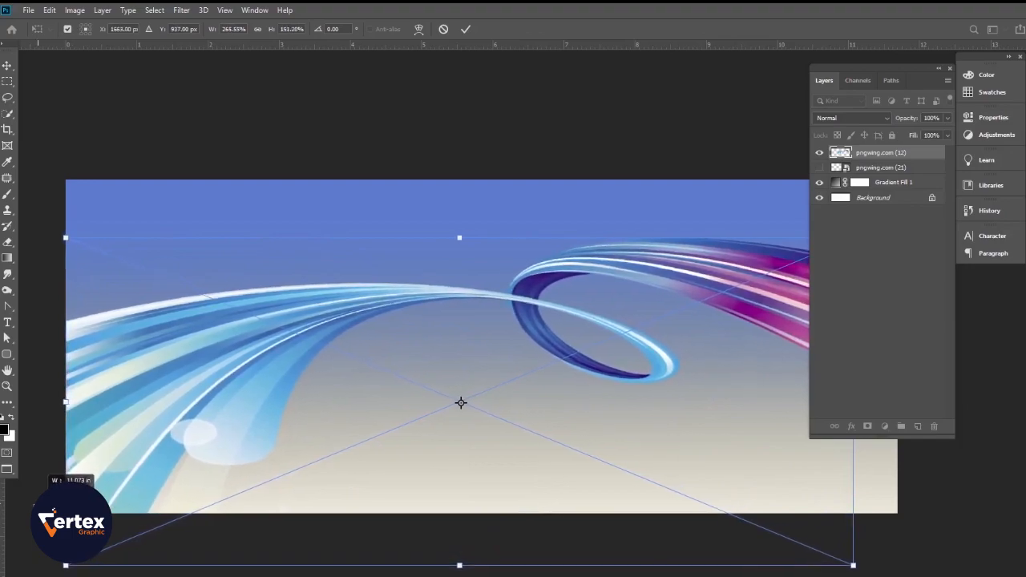
{"action": "key", "text": "ctrl+minus"}
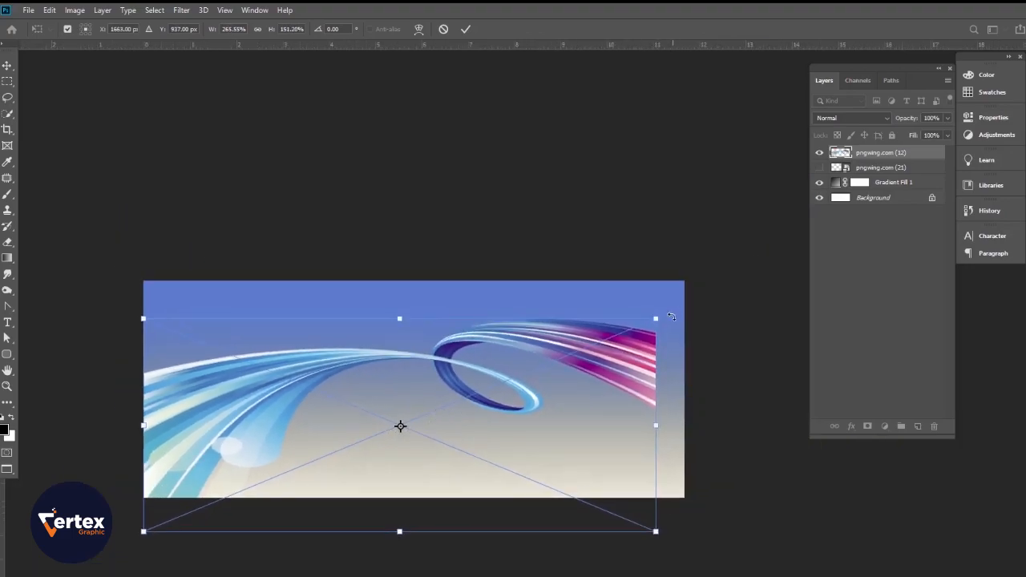
{"action": "left_click_drag", "start_coordinate": [658, 317], "coordinate": [687, 305]}
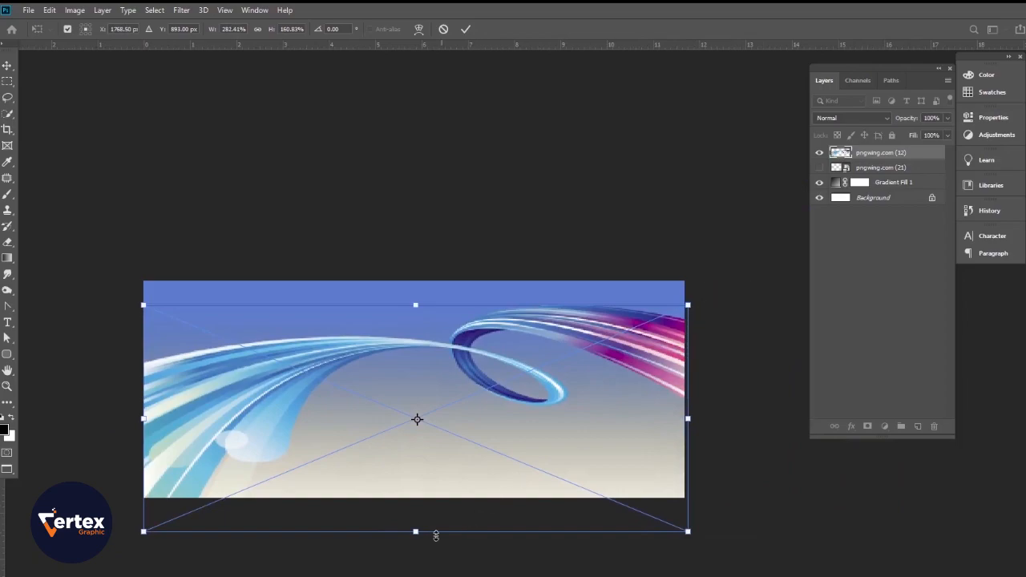
{"action": "left_click_drag", "start_coordinate": [417, 536], "coordinate": [417, 555]}
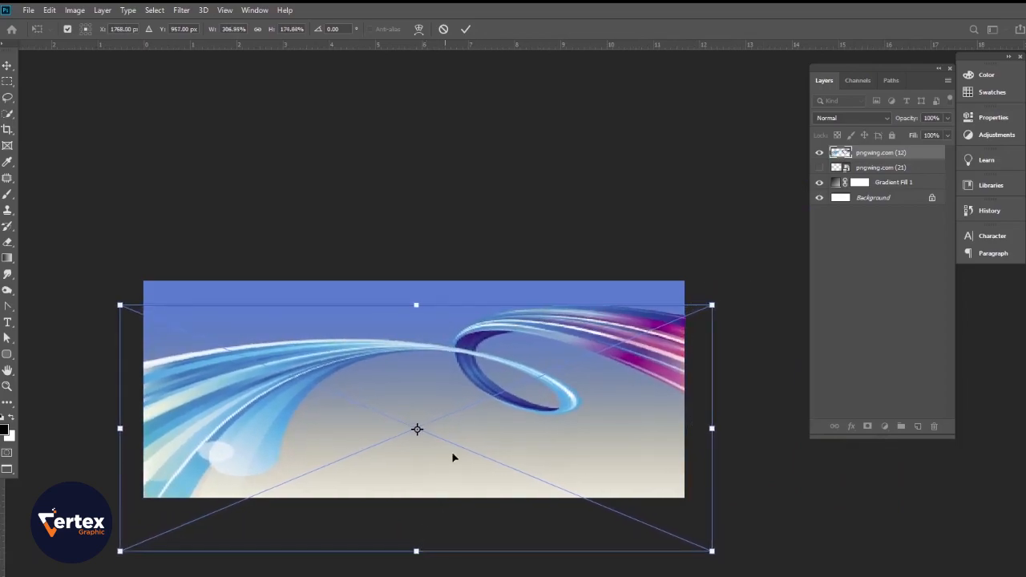
{"action": "left_click_drag", "start_coordinate": [476, 419], "coordinate": [469, 446]}
{"action": "left_click_drag", "start_coordinate": [410, 341], "coordinate": [417, 321]}
{"action": "key", "text": "Return"}
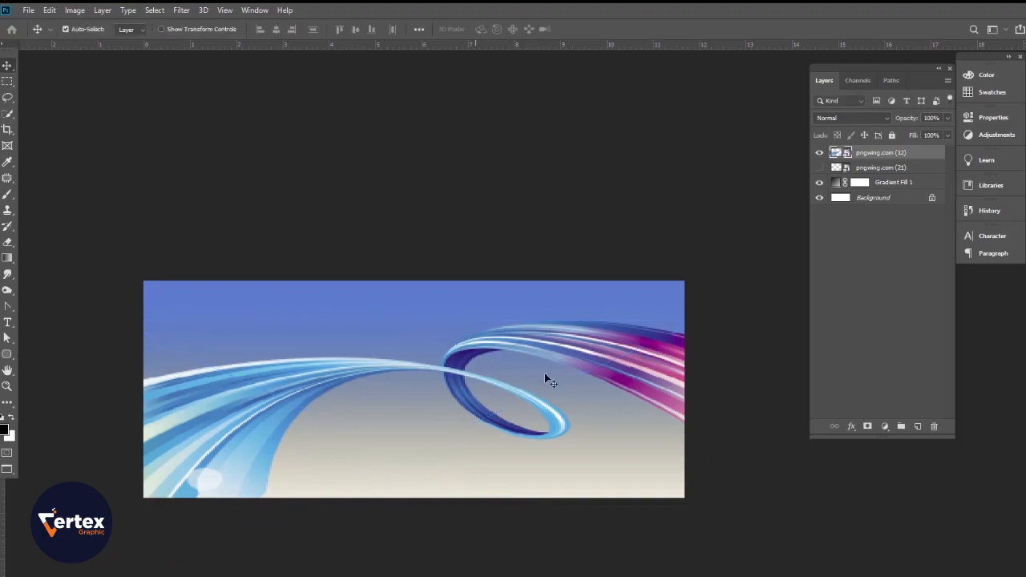
Show the phone layer again and move it above the ribbon layer in the stack.
{"action": "left_click", "coordinate": [474, 362], "text": "ctrl"}
{"action": "left_click_drag", "start_coordinate": [488, 379], "coordinate": [505, 375]}
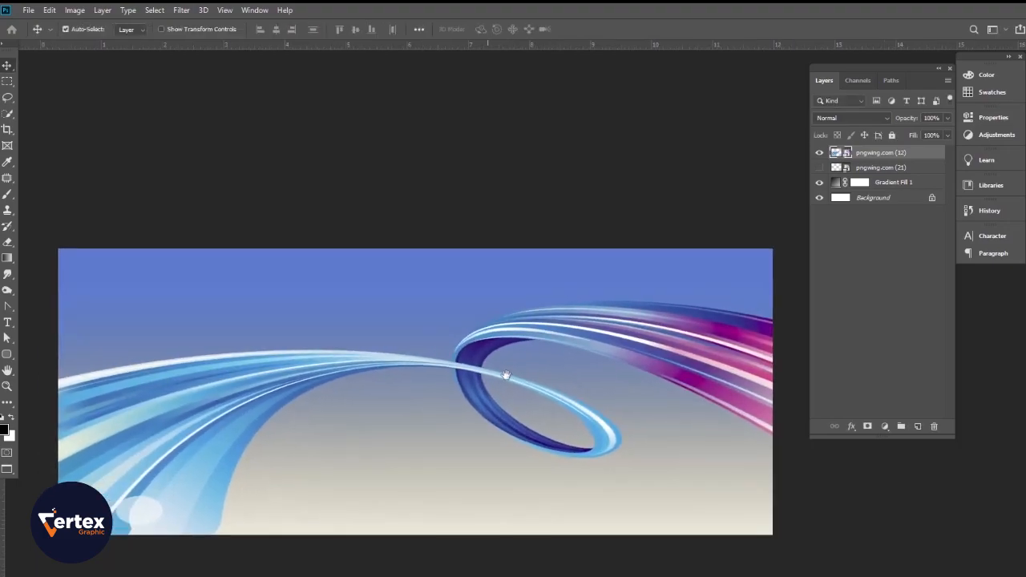
{"action": "left_click", "coordinate": [819, 168]}
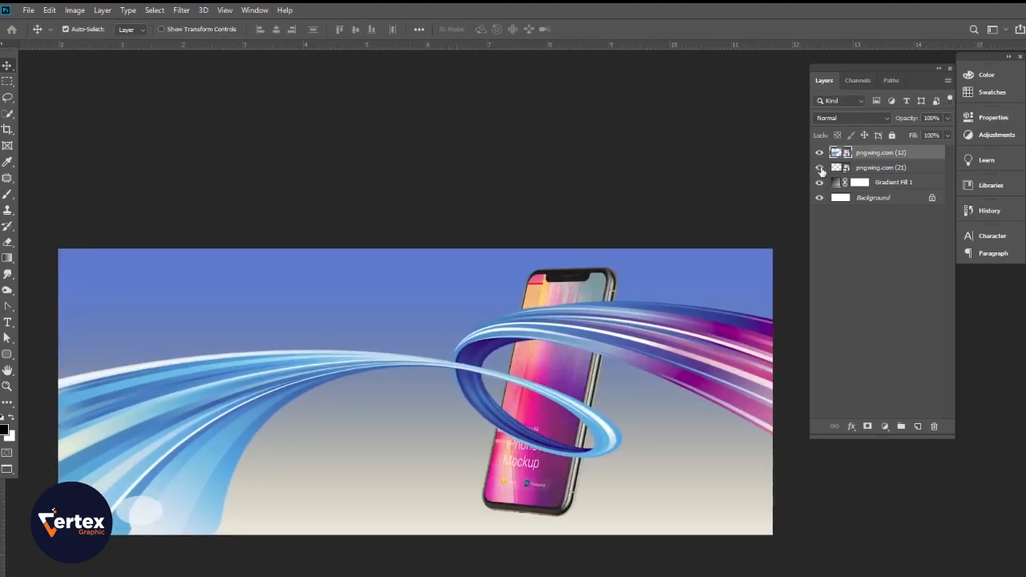
{"action": "left_click_drag", "start_coordinate": [873, 171], "coordinate": [873, 150]}
{"action": "mouse_move", "coordinate": [537, 392]}
{"action": "left_mouse_down"}
{"action": "mouse_move", "coordinate": [599, 392]}
{"action": "mouse_move", "coordinate": [531, 390]}
{"action": "left_mouse_up"}
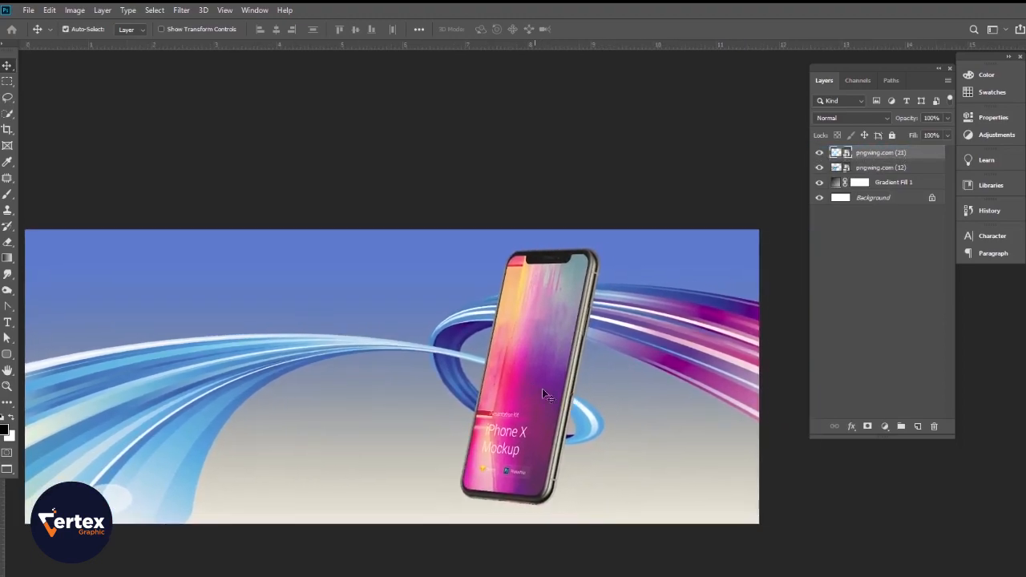
Transform the ribbon layer by nudging it slightly right and down so its loop sits behind the phone.
{"action": "key", "text": "ctrl"}
{"action": "left_click", "coordinate": [691, 344], "text": "ctrl"}
{"action": "key", "text": "ctrl+t"}
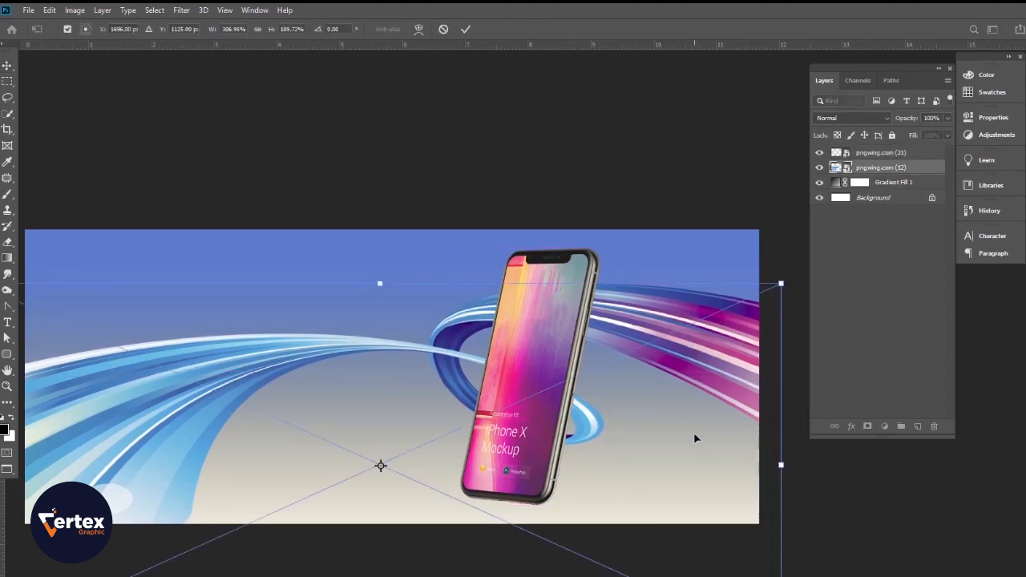
{"action": "mouse_move", "coordinate": [616, 476]}
{"action": "left_mouse_down"}
{"action": "mouse_move", "coordinate": [662, 478]}
{"action": "mouse_move", "coordinate": [632, 481]}
{"action": "left_mouse_up"}
{"action": "key", "text": "Return"}
{"action": "left_click_drag", "start_coordinate": [485, 401], "coordinate": [552, 412]}
{"action": "left_click_drag", "start_coordinate": [510, 380], "coordinate": [506, 355]}
Recolor the gradient fill's blue colour stop with a light sky blue sampled from the ribbon.
{"action": "left_click", "coordinate": [440, 265]}
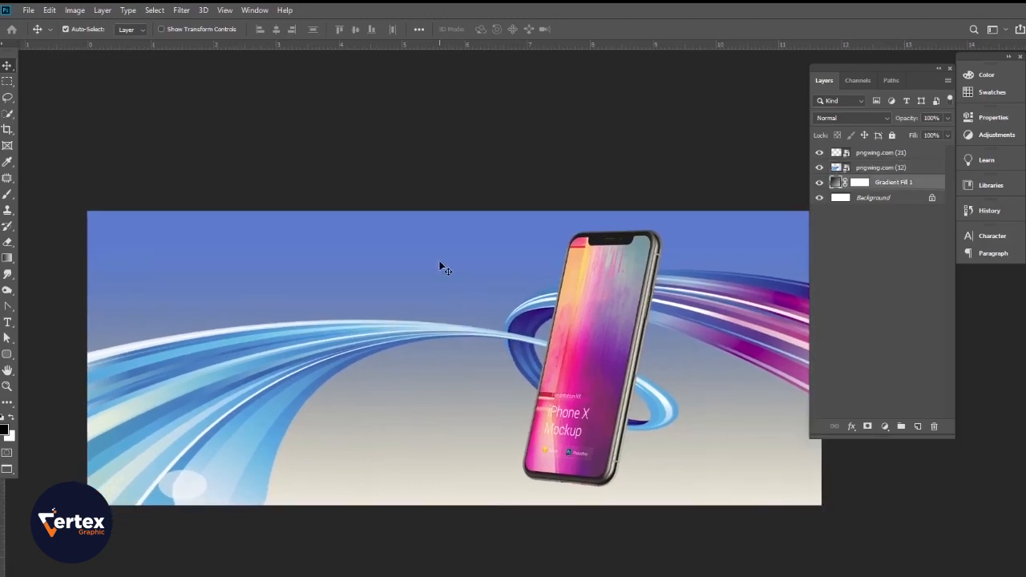
{"action": "double_click", "coordinate": [834, 184]}
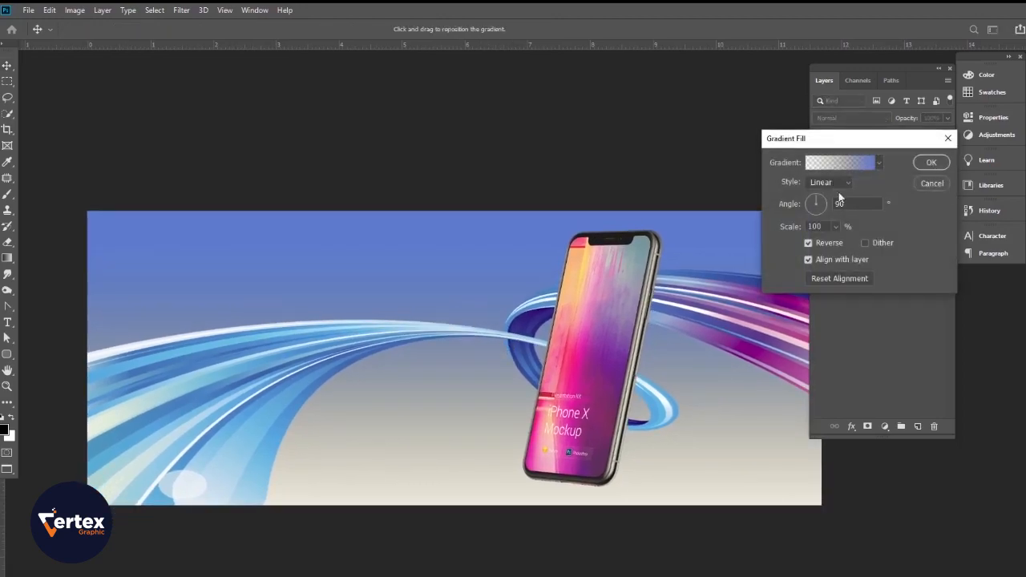
{"action": "left_click", "coordinate": [862, 165]}
{"action": "left_click", "coordinate": [748, 437]}
{"action": "double_click", "coordinate": [748, 437]}
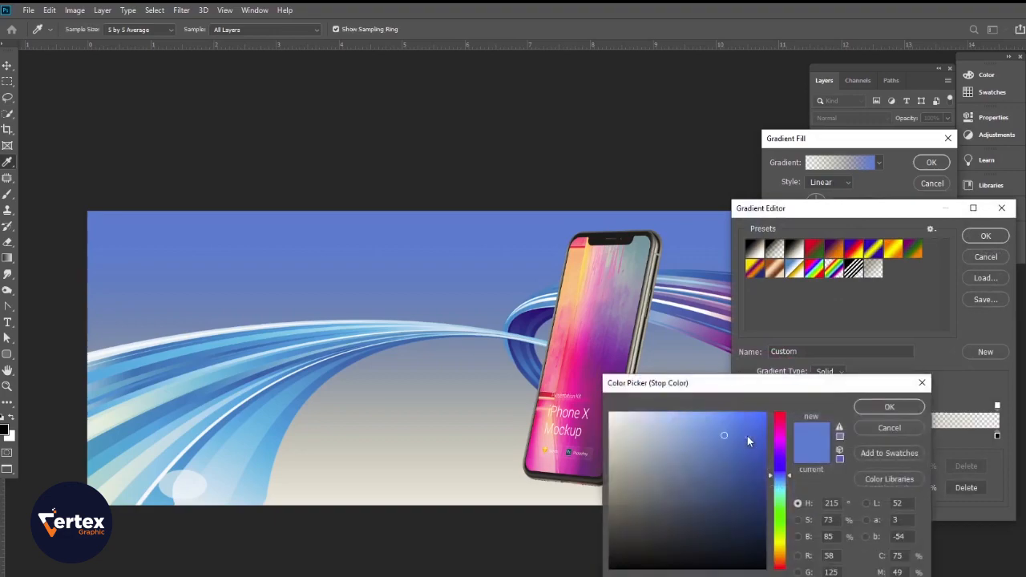
{"action": "left_click", "coordinate": [307, 388]}
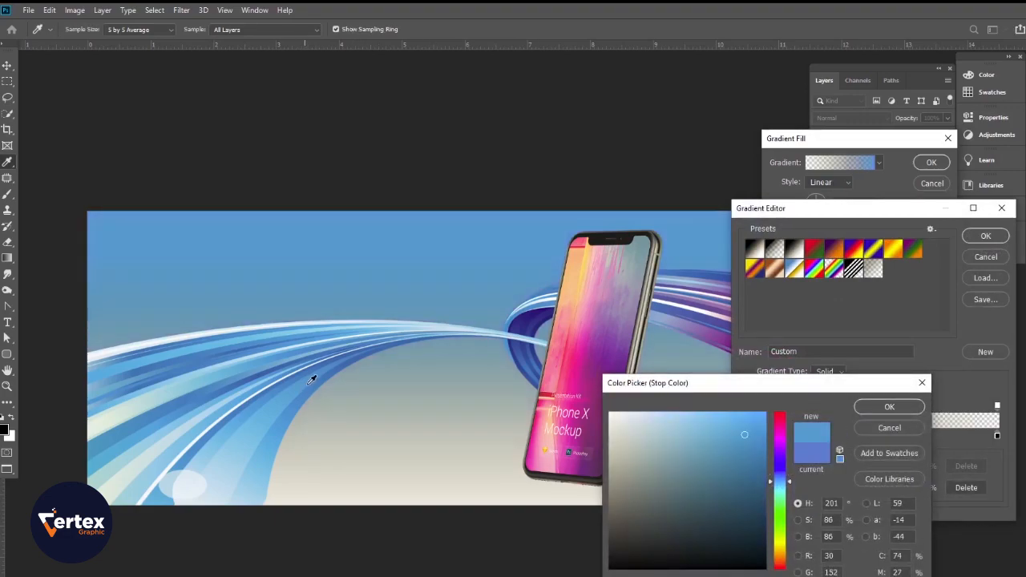
{"action": "left_click_drag", "start_coordinate": [123, 412], "coordinate": [170, 393]}
{"action": "left_click", "coordinate": [200, 450]}
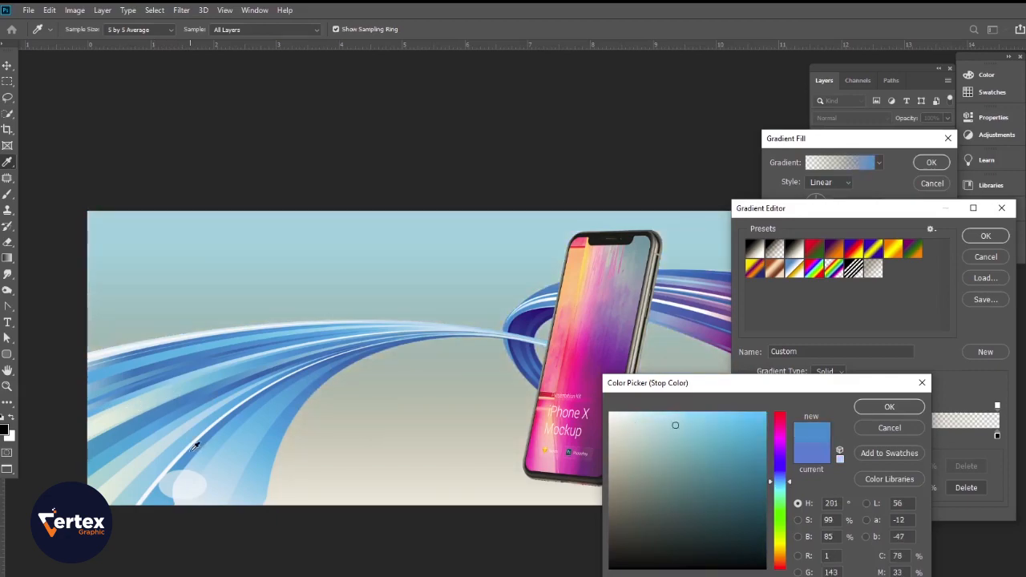
{"action": "left_click", "coordinate": [158, 354]}
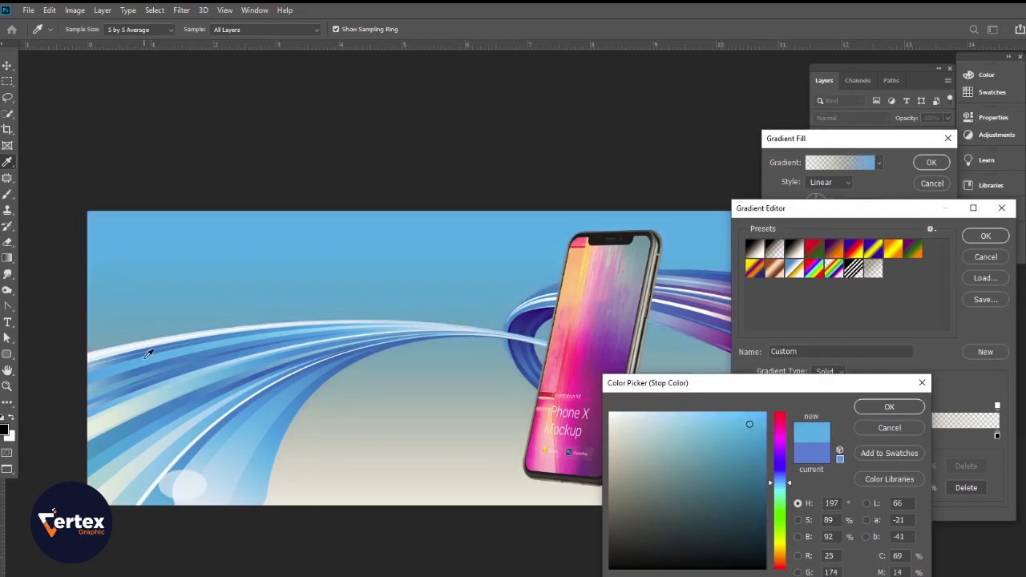
{"action": "left_click", "coordinate": [892, 407]}
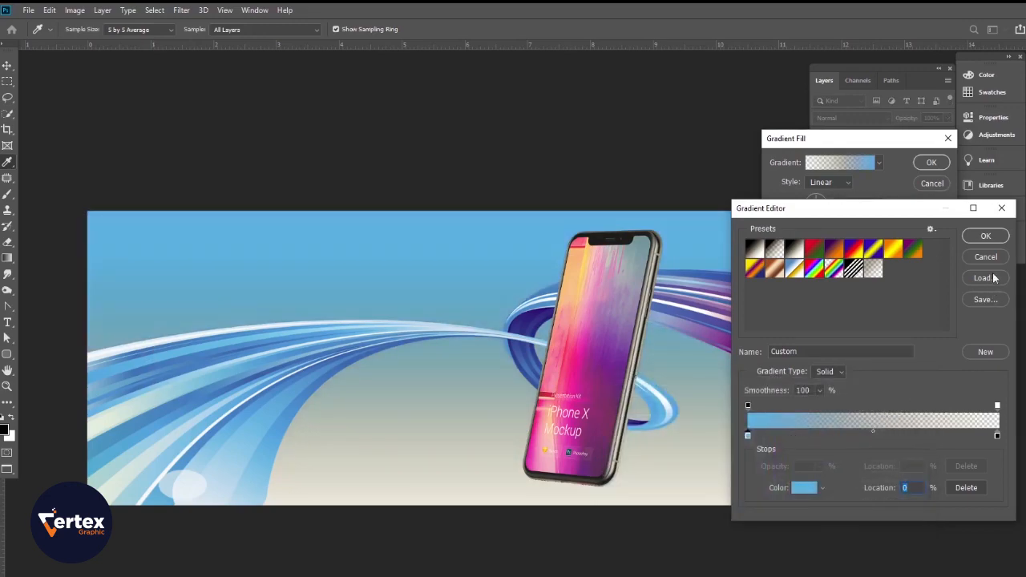
{"action": "left_click", "coordinate": [986, 238]}
{"action": "scroll", "coordinate": [575, 407], "scroll_direction": "down", "scroll_amount": 1}
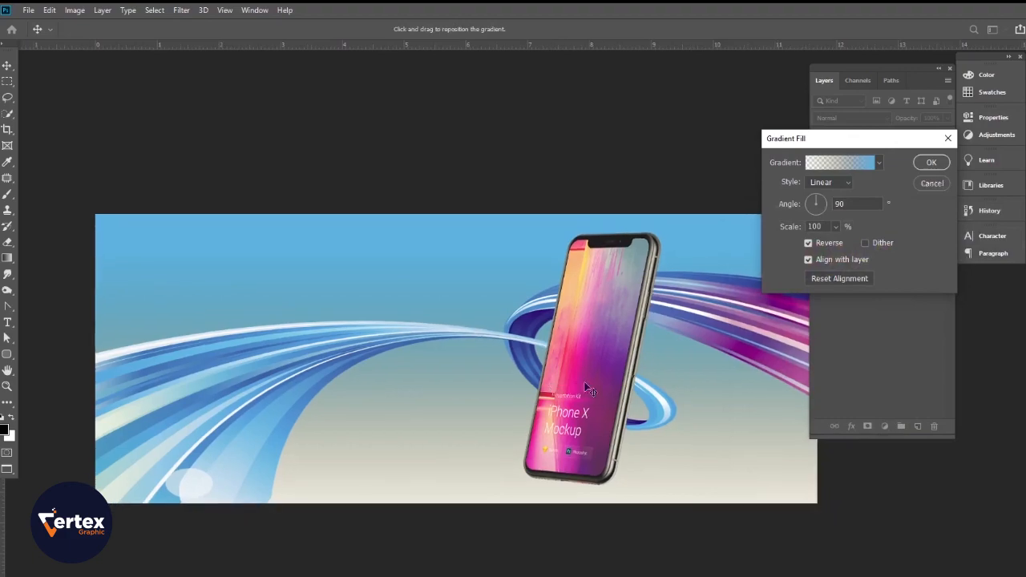
{"action": "left_click", "coordinate": [931, 163]}
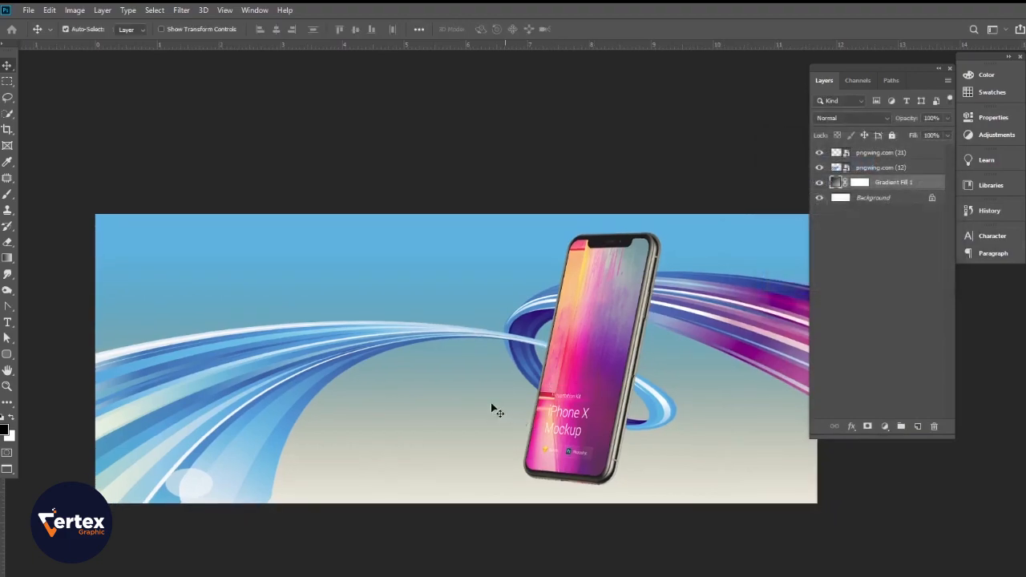
Add a layer mask to the phone from the ribbon's outline and invert it so the ribbon crosses in front of the phone.
{"action": "scroll", "coordinate": [469, 360], "scroll_direction": "down", "scroll_amount": 2}
{"action": "scroll", "coordinate": [481, 345], "scroll_direction": "up", "scroll_amount": 2}
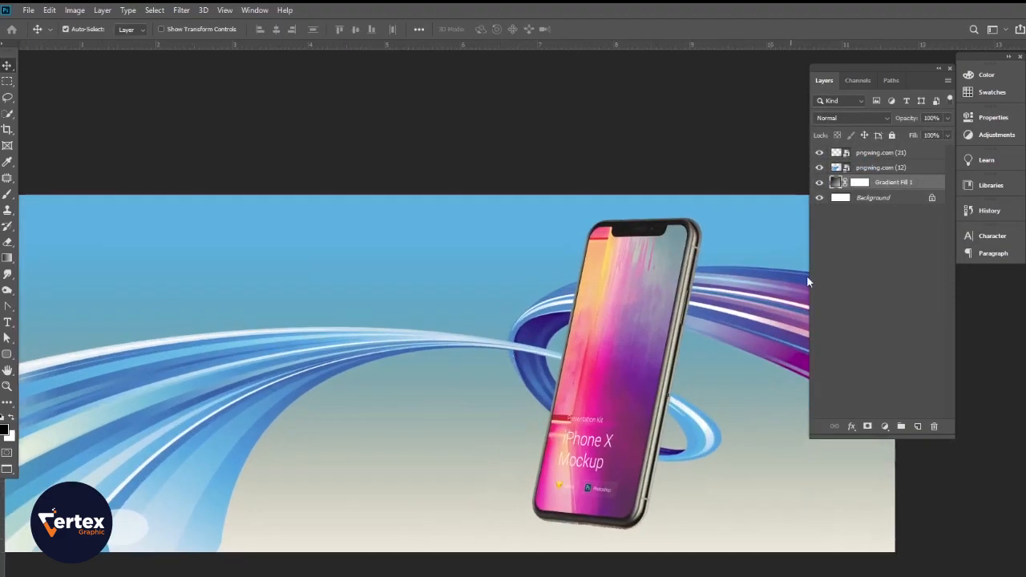
{"action": "left_click", "coordinate": [879, 154]}
{"action": "left_click", "coordinate": [819, 152]}
{"action": "left_click", "coordinate": [819, 152]}
{"action": "left_click", "coordinate": [837, 168], "text": "ctrl"}
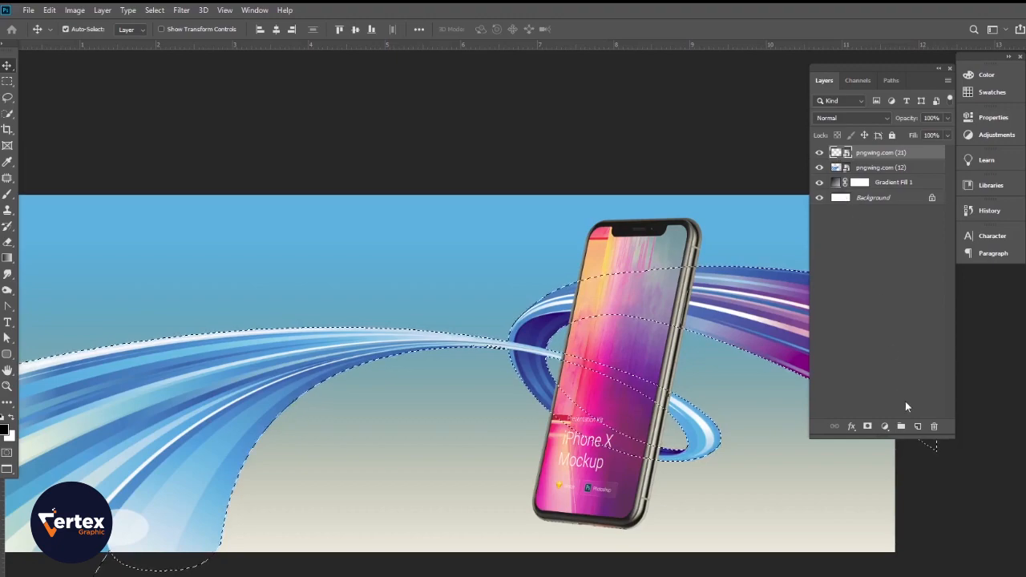
{"action": "left_click", "coordinate": [868, 427]}
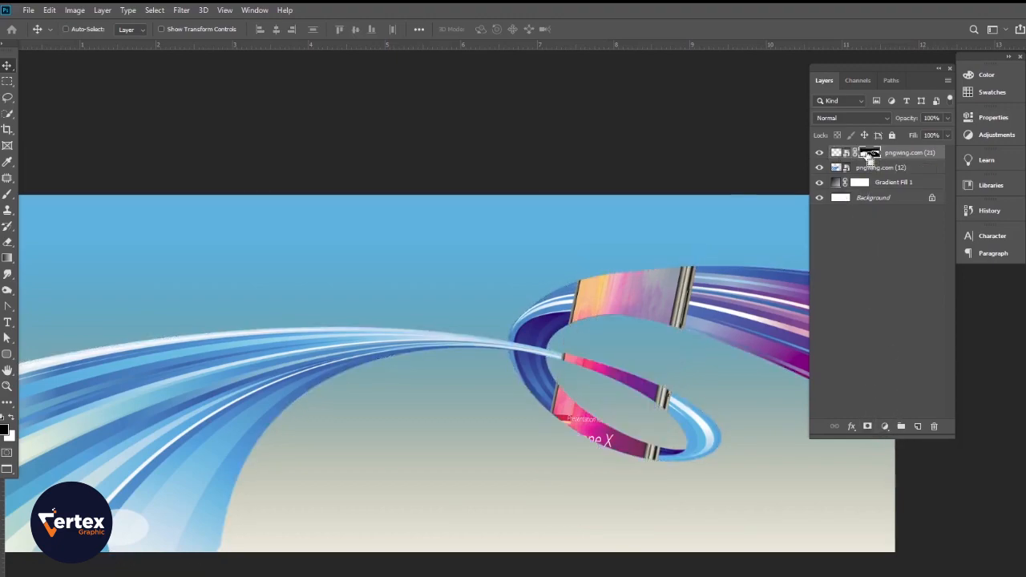
{"action": "key", "text": "ctrl+i"}
Set up the Brush for editing the phone's mask with 100% hardness, a size of 158 px and 100% opacity.
{"action": "scroll", "coordinate": [628, 395], "scroll_direction": "up", "scroll_amount": 1}
{"action": "scroll", "coordinate": [627, 396], "scroll_direction": "up", "scroll_amount": 3}
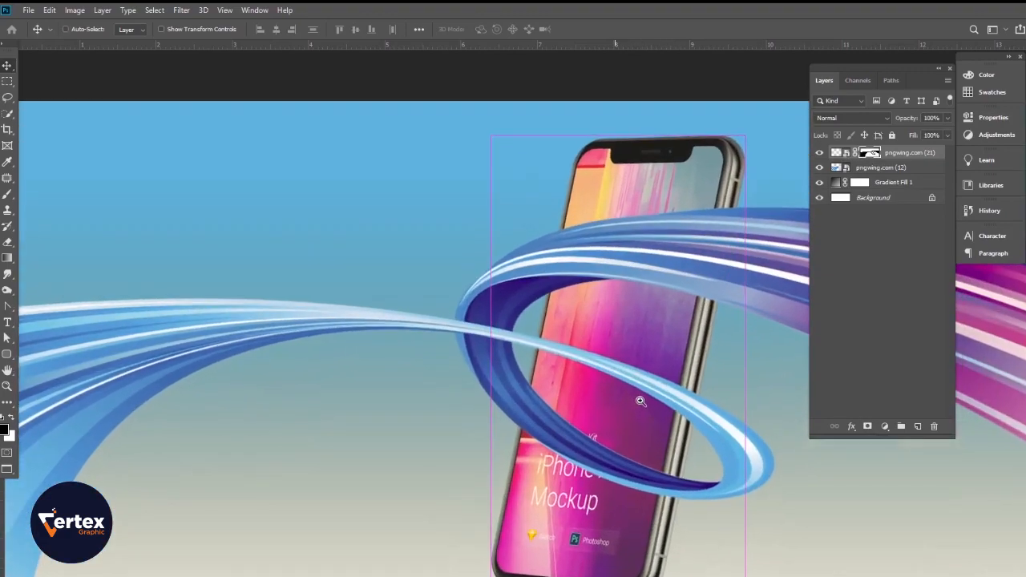
{"action": "scroll", "coordinate": [597, 382], "scroll_direction": "up", "scroll_amount": 1}
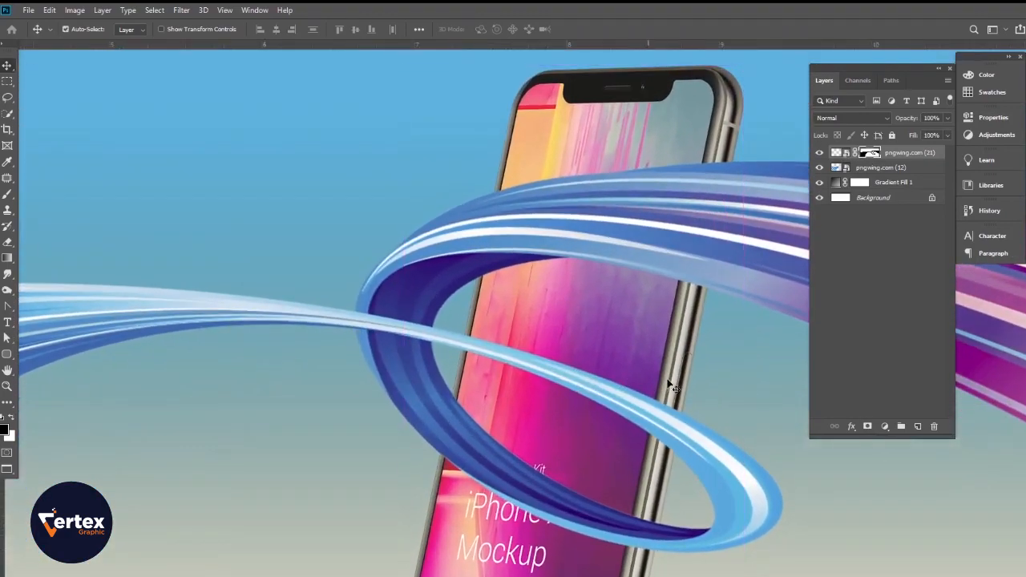
{"action": "left_click", "coordinate": [7, 195]}
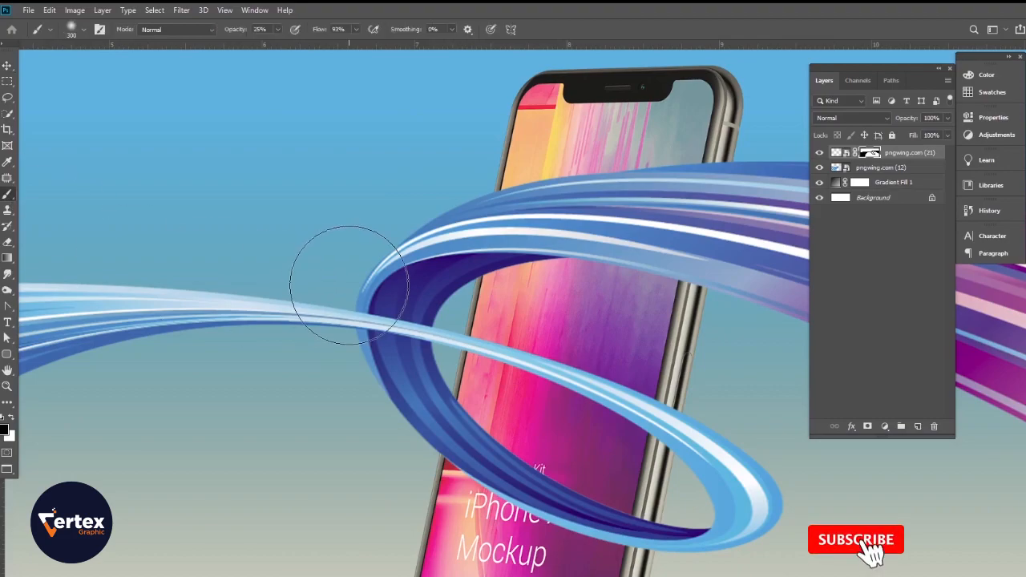
{"action": "right_click", "coordinate": [332, 313]}
{"action": "left_click_drag", "start_coordinate": [414, 337], "coordinate": [529, 345]}
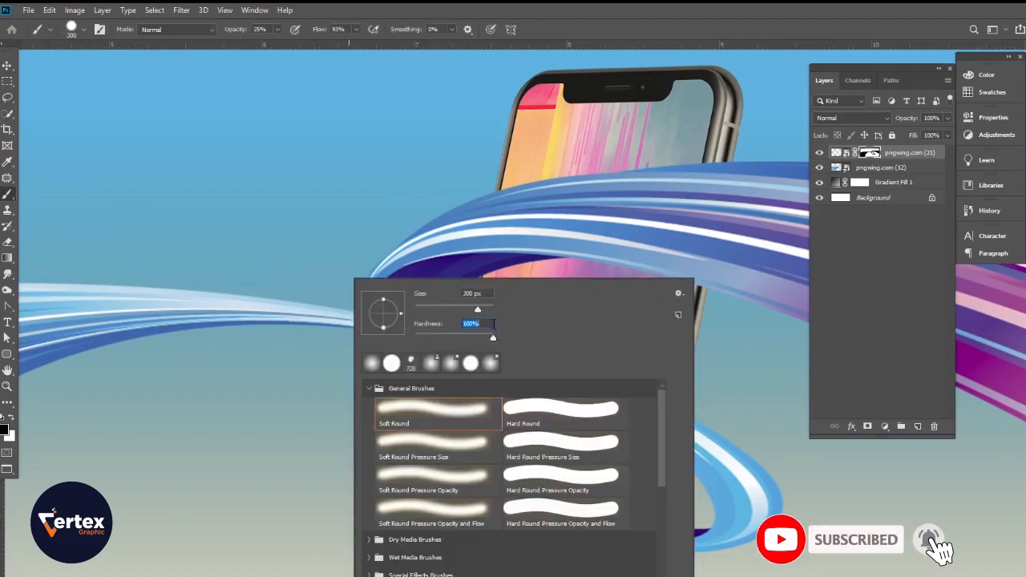
{"action": "left_click", "coordinate": [228, 183]}
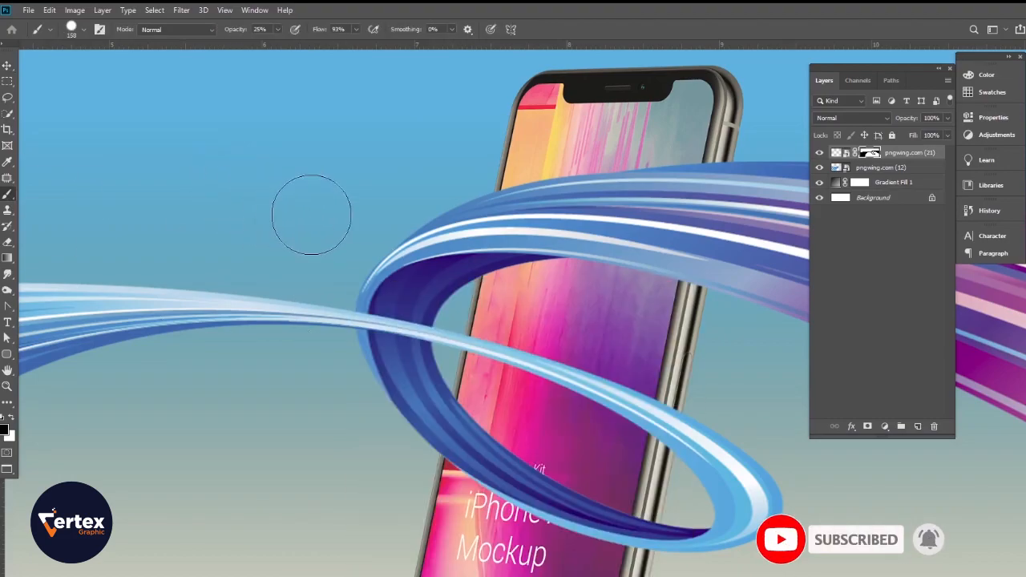
{"action": "key", "text": "0"}
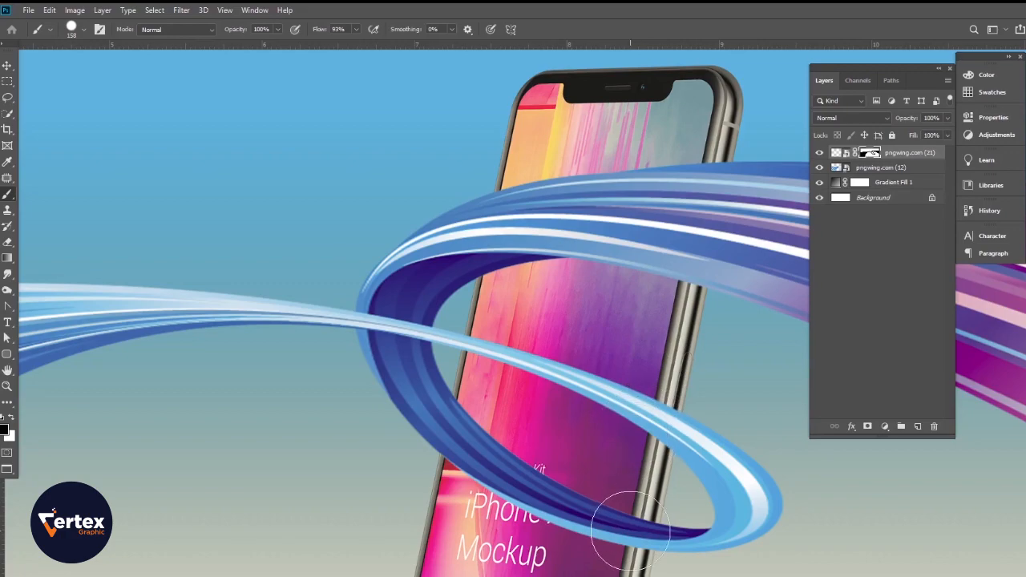
{"action": "left_click_drag", "start_coordinate": [628, 483], "coordinate": [629, 442]}
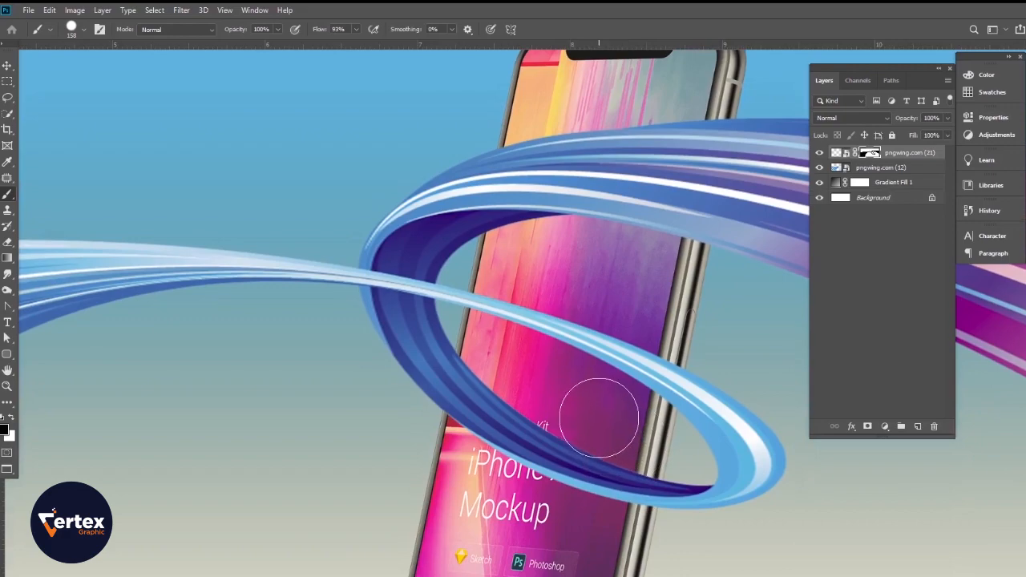
{"action": "left_click_drag", "start_coordinate": [504, 324], "coordinate": [519, 318]}
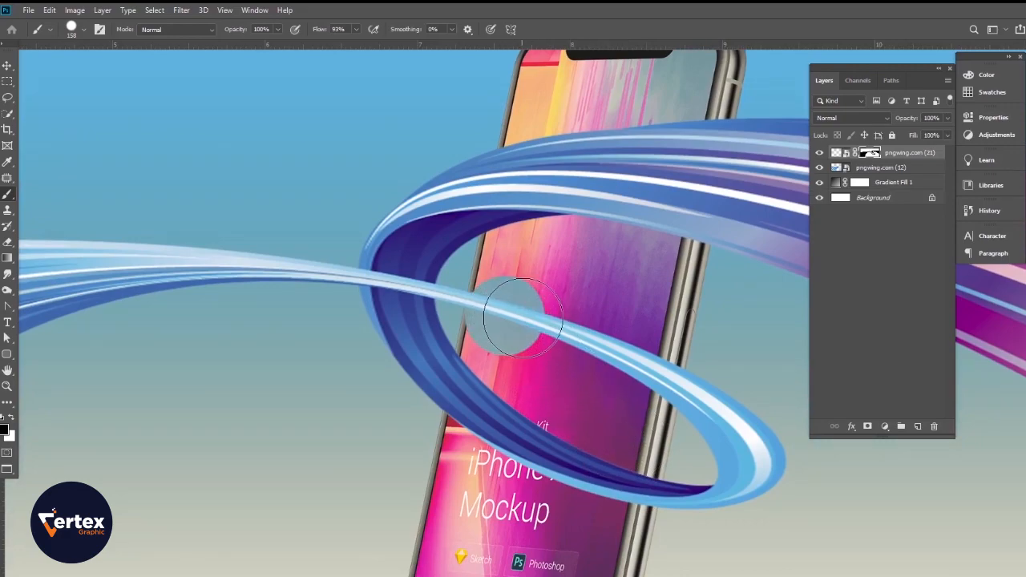
{"action": "key", "text": "ctrl+z"}
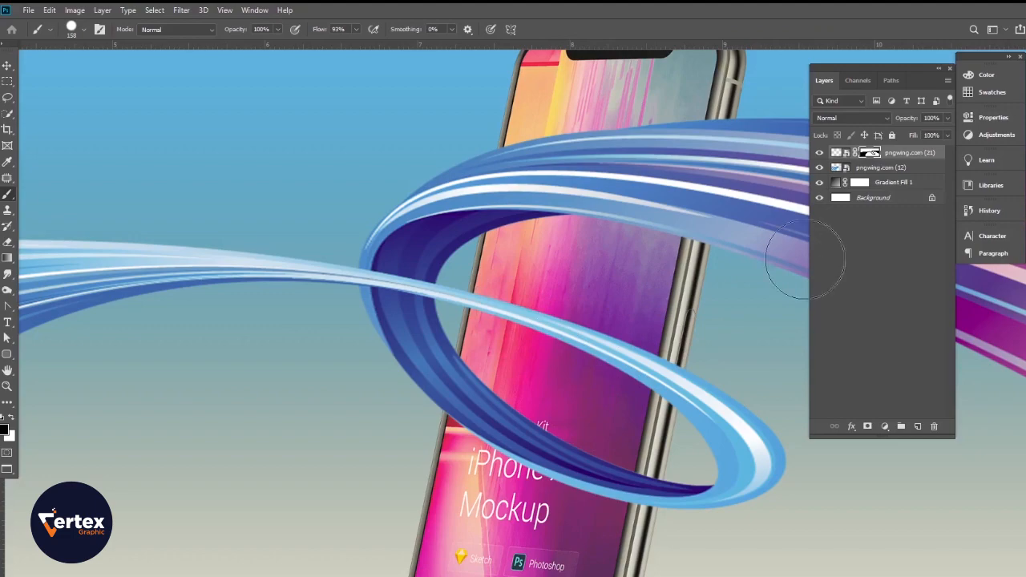
{"action": "mouse_move", "coordinate": [570, 370]}
{"action": "left_mouse_down"}
{"action": "mouse_move", "coordinate": [497, 317]}
{"action": "mouse_move", "coordinate": [635, 367]}
{"action": "mouse_move", "coordinate": [648, 361]}
{"action": "mouse_move", "coordinate": [637, 362]}
{"action": "left_mouse_up"}
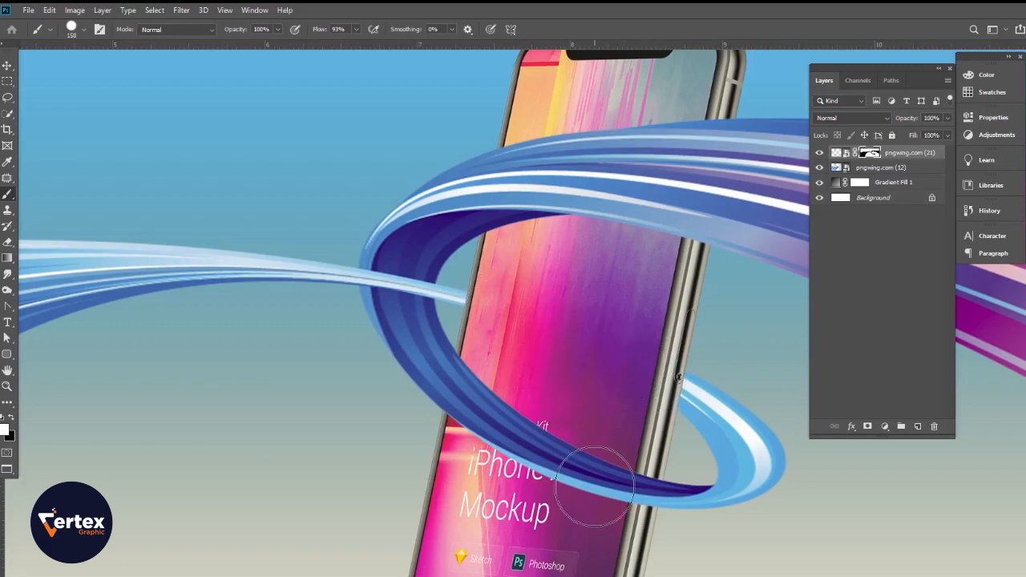
{"action": "mouse_move", "coordinate": [593, 487]}
{"action": "left_mouse_down"}
{"action": "mouse_move", "coordinate": [639, 509]}
{"action": "mouse_move", "coordinate": [579, 492]}
{"action": "mouse_move", "coordinate": [563, 462]}
{"action": "mouse_move", "coordinate": [479, 409]}
{"action": "mouse_move", "coordinate": [484, 373]}
{"action": "mouse_move", "coordinate": [497, 418]}
{"action": "left_mouse_up"}
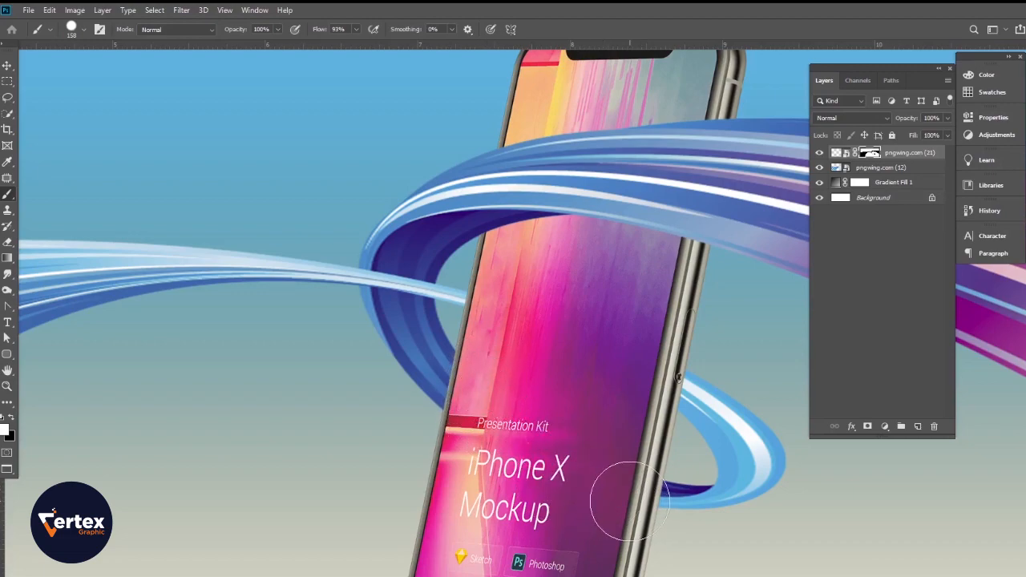
{"action": "left_click", "coordinate": [537, 395], "text": "alt"}
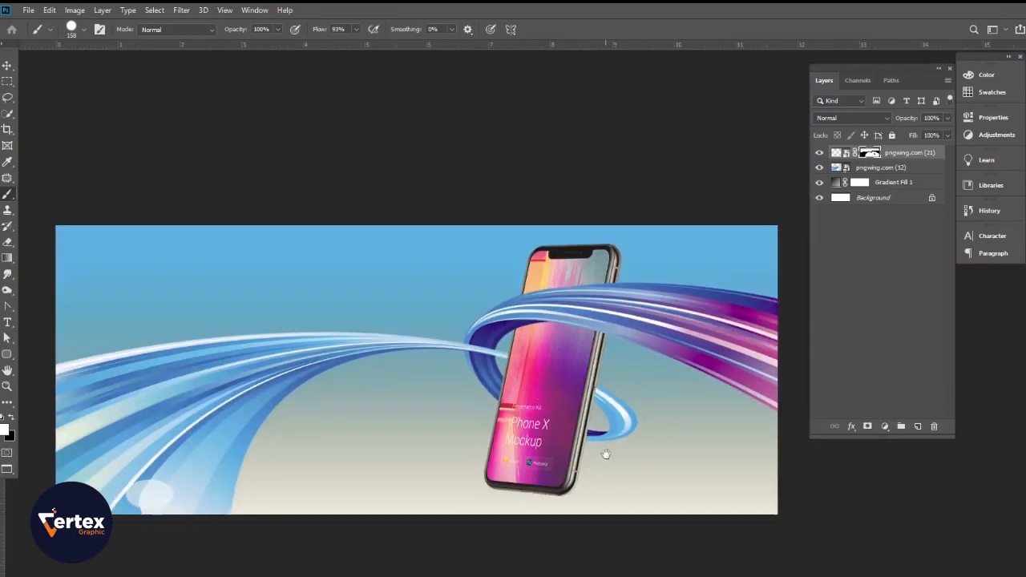
{"action": "left_click_drag", "start_coordinate": [581, 383], "coordinate": [581, 374]}
{"action": "key", "text": "x"}
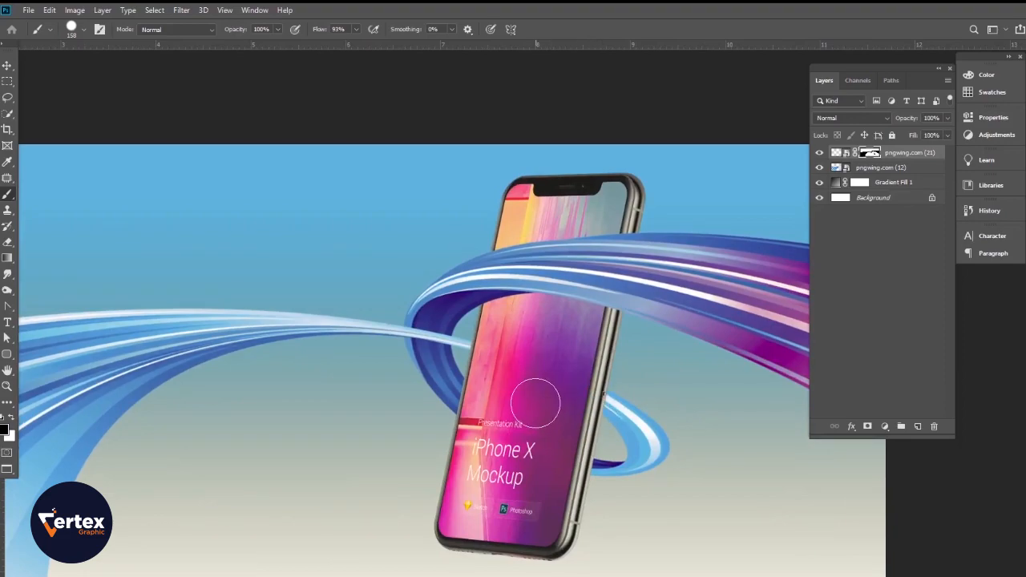
{"action": "left_click_drag", "start_coordinate": [571, 378], "coordinate": [583, 387]}
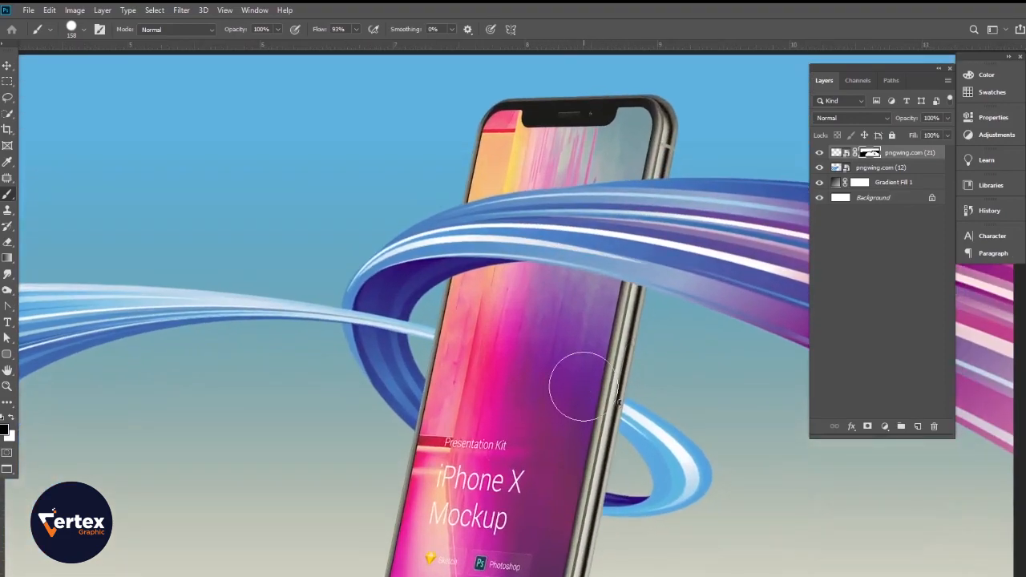
{"action": "key", "text": "ctrl+z"}
{"action": "key", "text": "ctrl+z"}
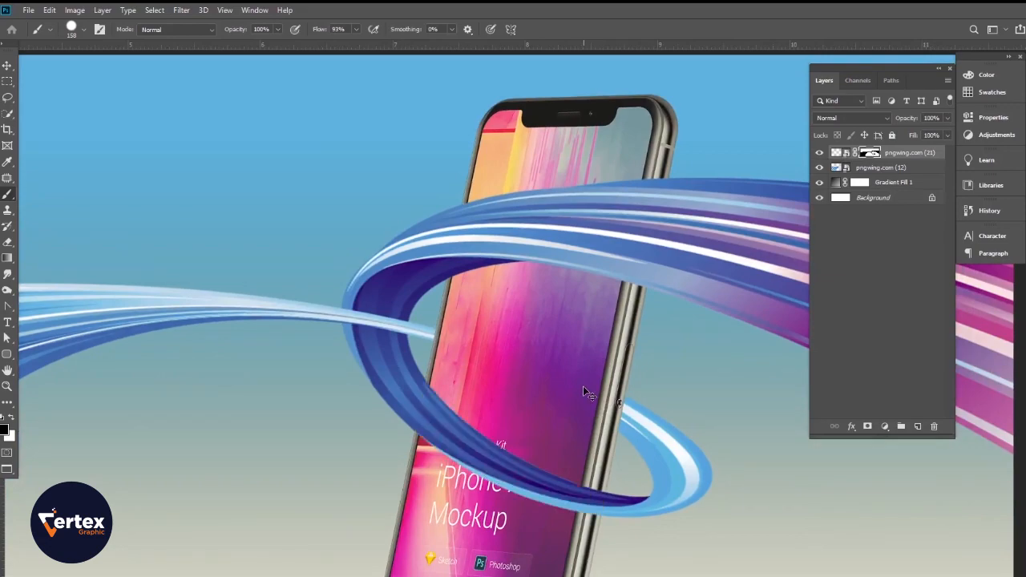
{"action": "key", "text": "ctrl+z"}
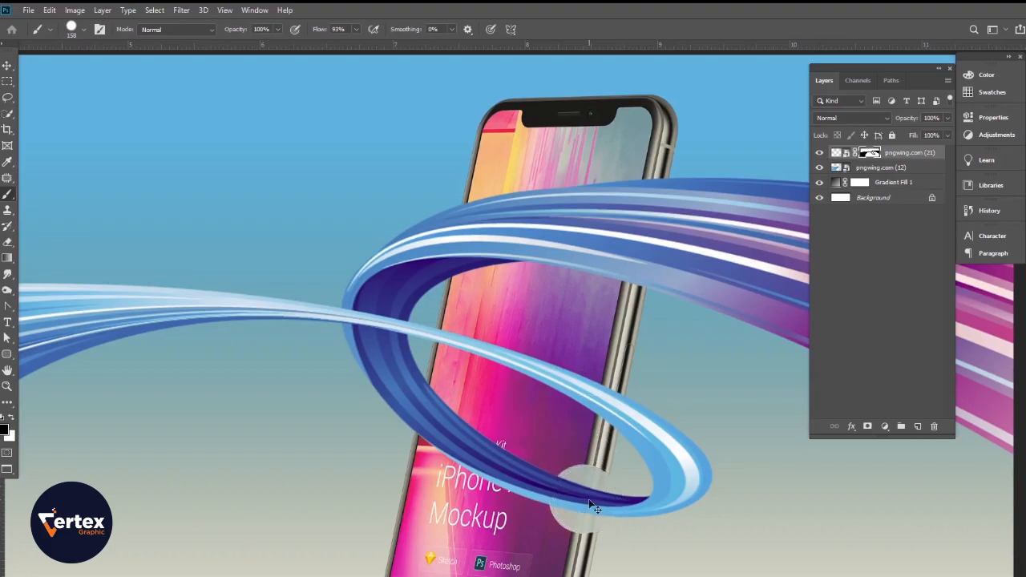
{"action": "key", "text": "ctrl+z"}
Paint white on the phone's mask over the ribbon's lower dark band and wide upper band so the phone covers both.
{"action": "key", "text": "x"}
{"action": "mouse_move", "coordinate": [588, 495]}
{"action": "left_mouse_down"}
{"action": "mouse_move", "coordinate": [567, 497]}
{"action": "mouse_move", "coordinate": [453, 433]}
{"action": "mouse_move", "coordinate": [437, 408]}
{"action": "mouse_move", "coordinate": [440, 425]}
{"action": "left_mouse_up"}
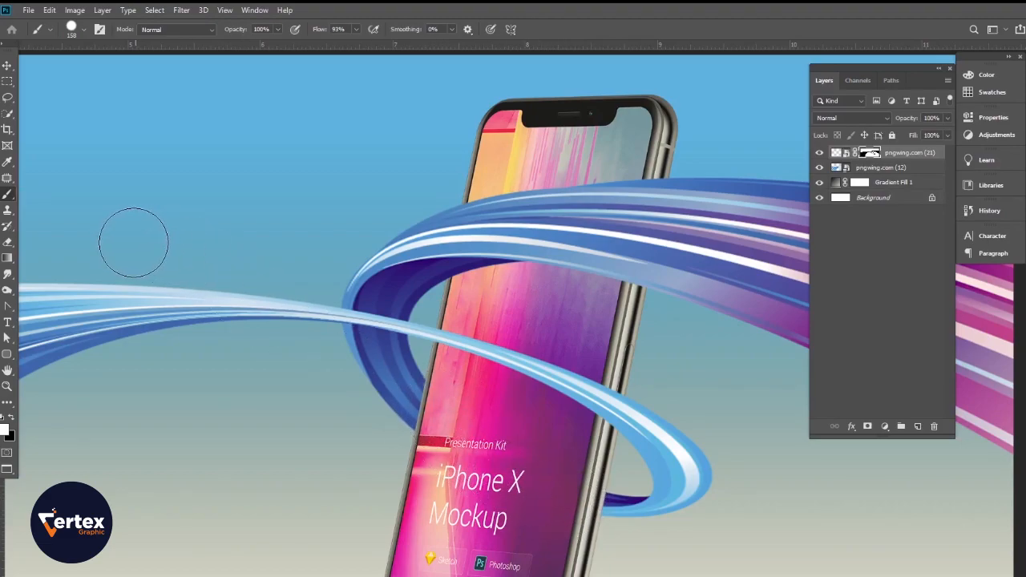
{"action": "mouse_move", "coordinate": [473, 265]}
{"action": "left_mouse_down"}
{"action": "mouse_move", "coordinate": [501, 184]}
{"action": "mouse_move", "coordinate": [482, 259]}
{"action": "mouse_move", "coordinate": [548, 229]}
{"action": "mouse_move", "coordinate": [588, 178]}
{"action": "mouse_move", "coordinate": [553, 209]}
{"action": "mouse_move", "coordinate": [568, 255]}
{"action": "mouse_move", "coordinate": [611, 250]}
{"action": "mouse_move", "coordinate": [647, 176]}
{"action": "mouse_move", "coordinate": [630, 290]}
{"action": "mouse_move", "coordinate": [642, 165]}
{"action": "mouse_move", "coordinate": [614, 198]}
{"action": "mouse_move", "coordinate": [503, 245]}
{"action": "mouse_move", "coordinate": [491, 273]}
{"action": "mouse_move", "coordinate": [519, 157]}
{"action": "mouse_move", "coordinate": [521, 208]}
{"action": "mouse_move", "coordinate": [612, 182]}
{"action": "mouse_move", "coordinate": [618, 226]}
{"action": "left_mouse_up"}
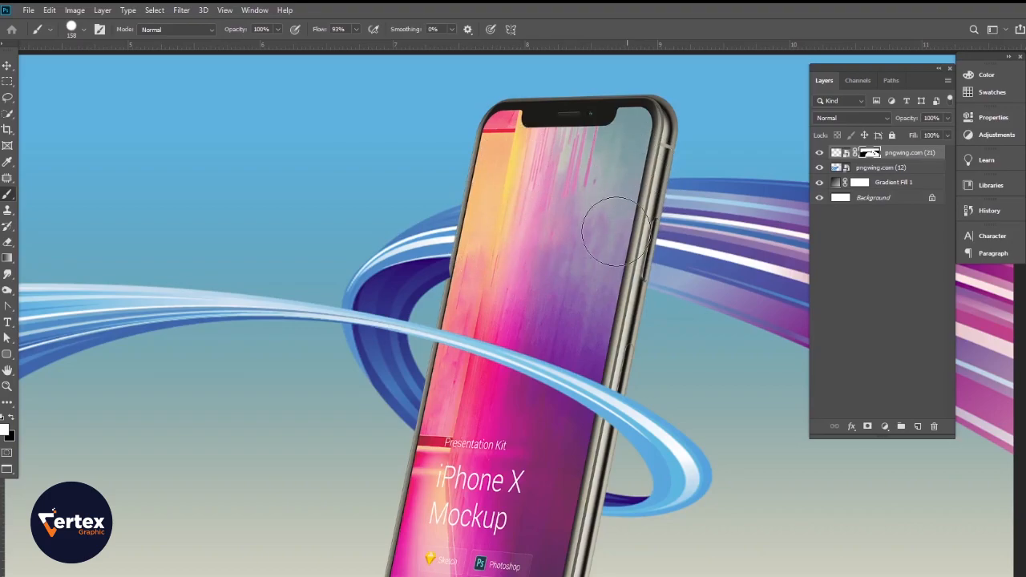
{"action": "left_click", "coordinate": [7, 65]}
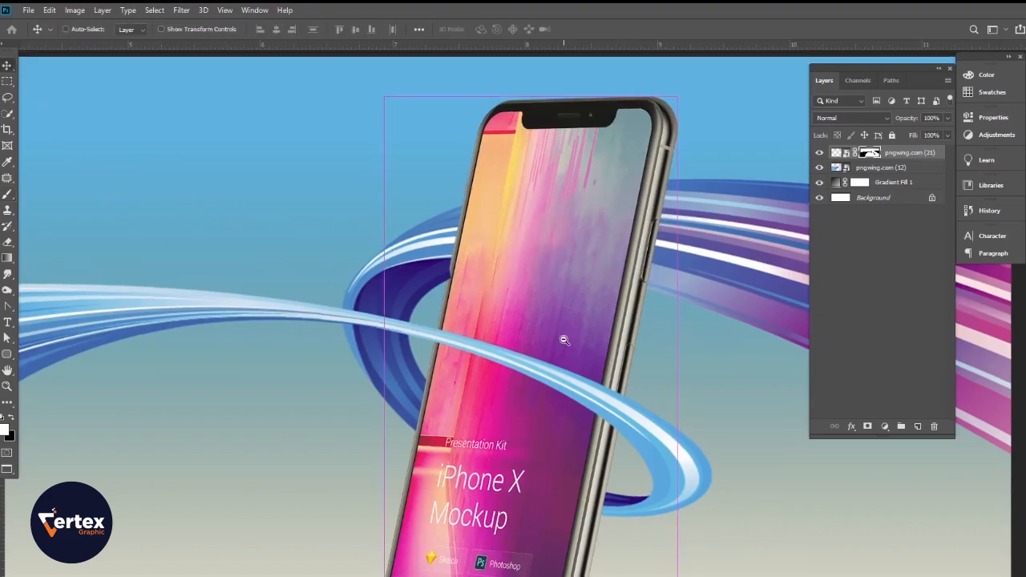
Add a new empty layer directly above the gradient fill layer, beneath the ribbon.
{"action": "scroll", "coordinate": [565, 340], "scroll_direction": "down", "scroll_amount": 3}
{"action": "scroll", "coordinate": [561, 344], "scroll_direction": "up", "scroll_amount": 3}
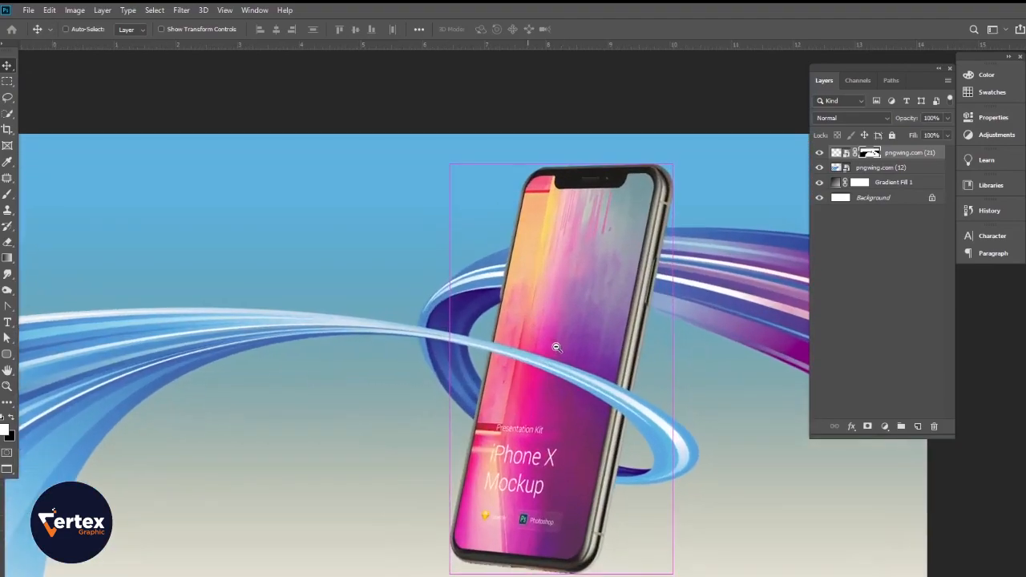
{"action": "scroll", "coordinate": [557, 347], "scroll_direction": "up", "scroll_amount": 2}
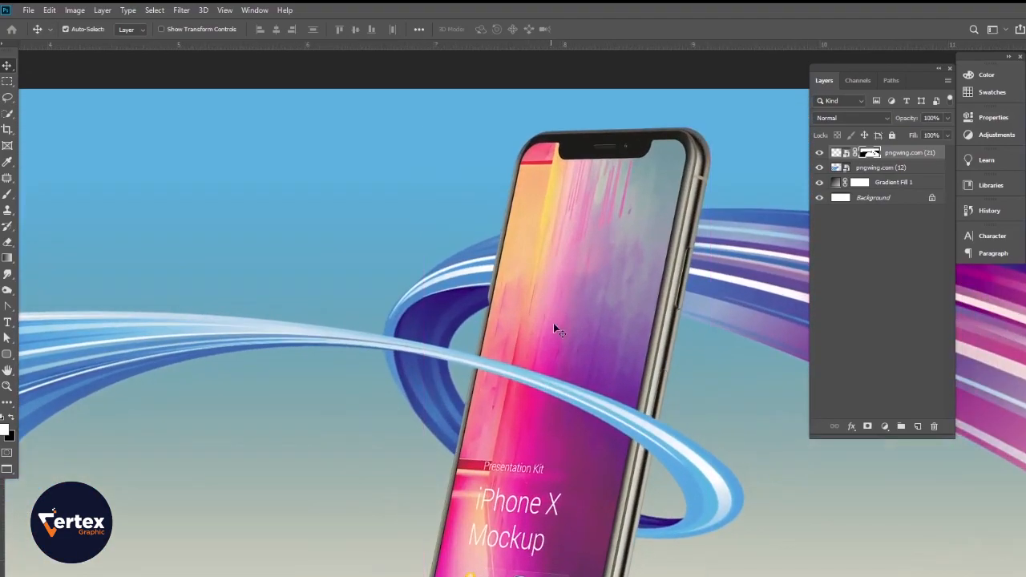
{"action": "left_click_drag", "start_coordinate": [595, 425], "coordinate": [591, 335]}
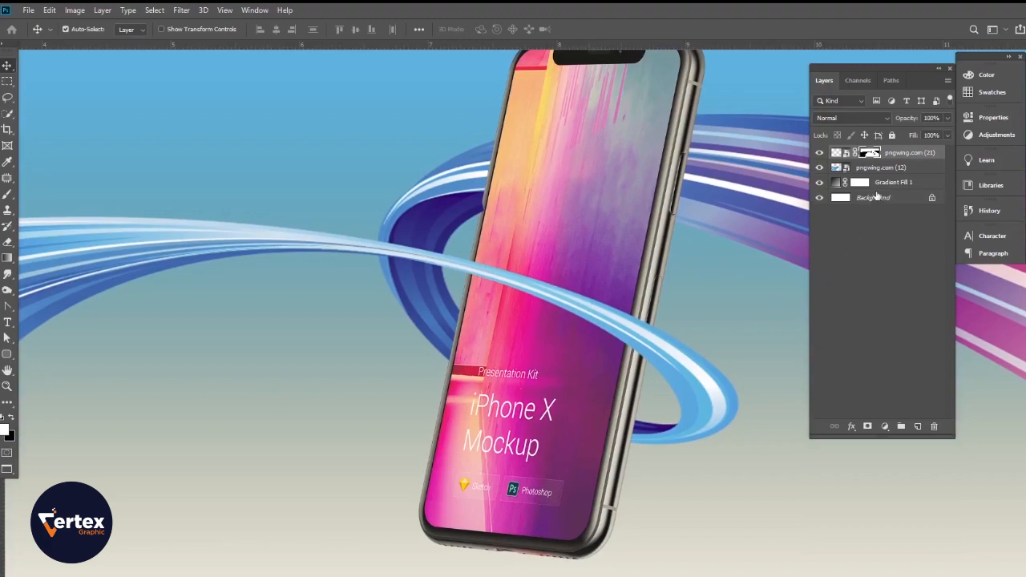
{"action": "left_click", "coordinate": [881, 185]}
{"action": "left_click", "coordinate": [918, 427]}
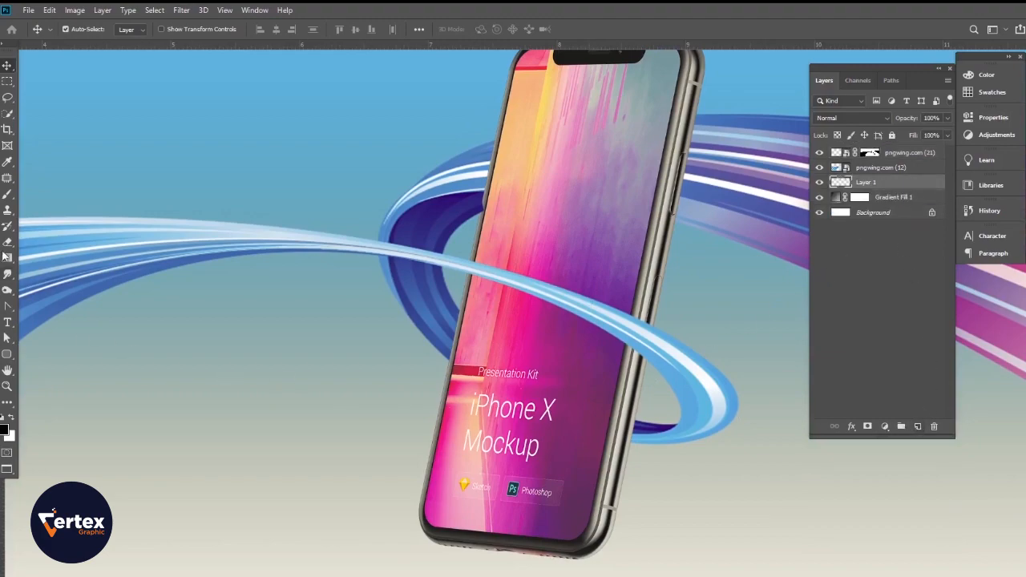
Paint a soft-edged black spot on the new layer at the banner's lower left, using a 202 px brush with minimum hardness.
{"action": "left_click", "coordinate": [8, 195]}
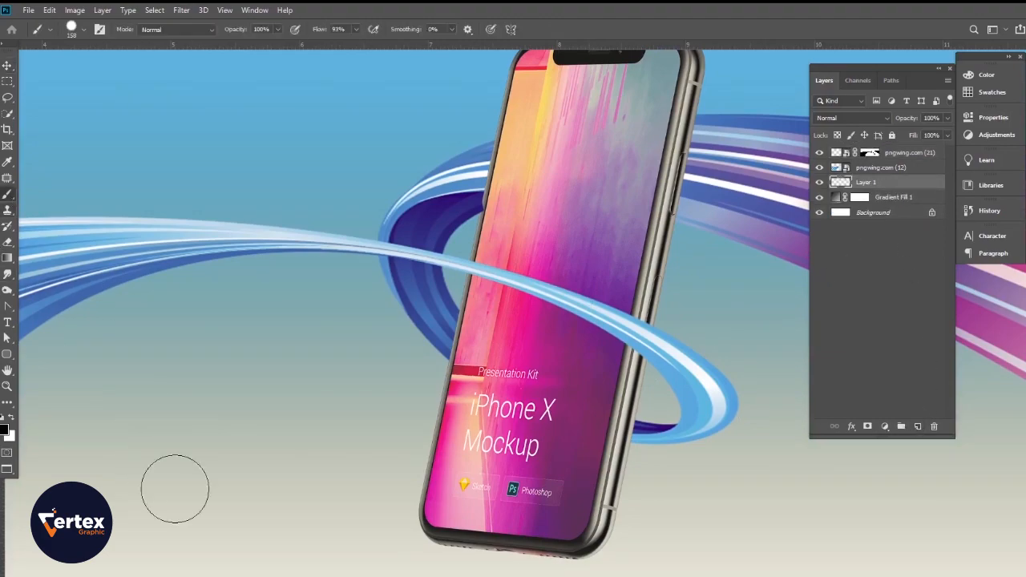
{"action": "left_click", "coordinate": [229, 453]}
{"action": "key", "text": "ctrl+z"}
{"action": "right_click", "coordinate": [202, 392]}
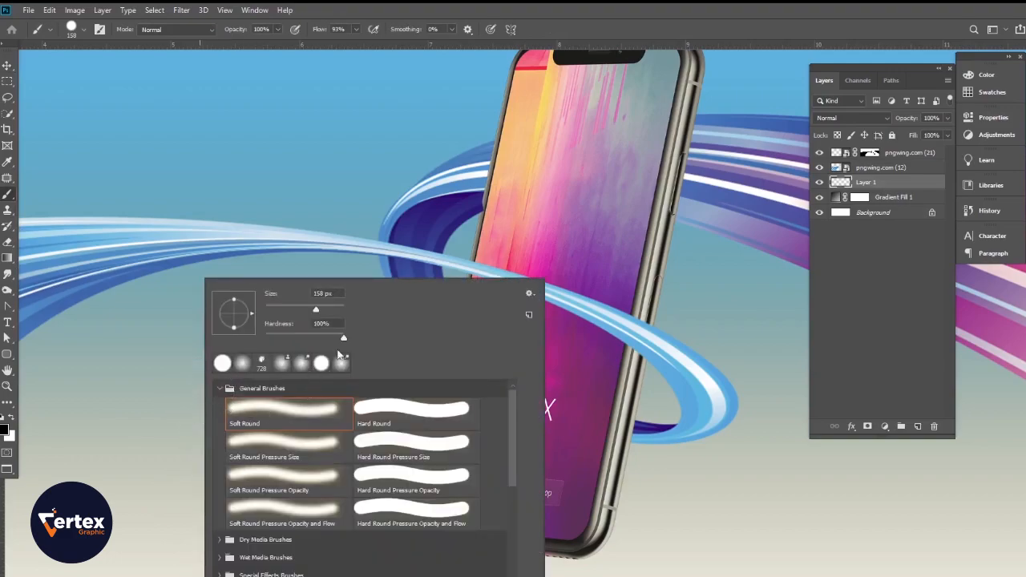
{"action": "left_click_drag", "start_coordinate": [344, 340], "coordinate": [218, 343]}
{"action": "left_click_drag", "start_coordinate": [318, 311], "coordinate": [324, 312]}
{"action": "left_click", "coordinate": [135, 464]}
{"action": "left_click", "coordinate": [132, 464]}
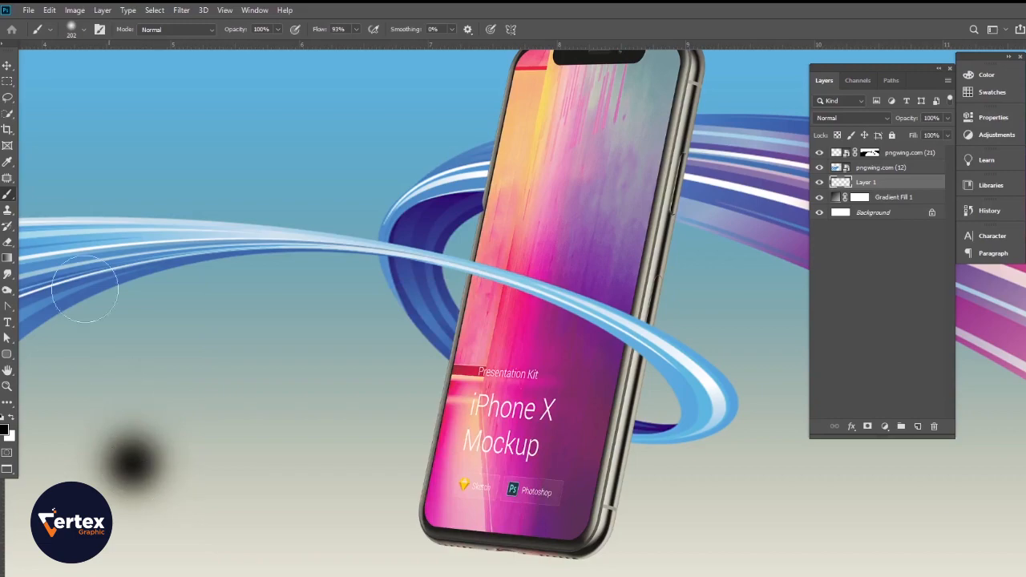
Flatten and widen the black spot into a thin shadow, and place it beneath the phone's bottom edge, fitted to its tilt.
{"action": "left_click", "coordinate": [7, 65]}
{"action": "key", "text": "ctrl+t"}
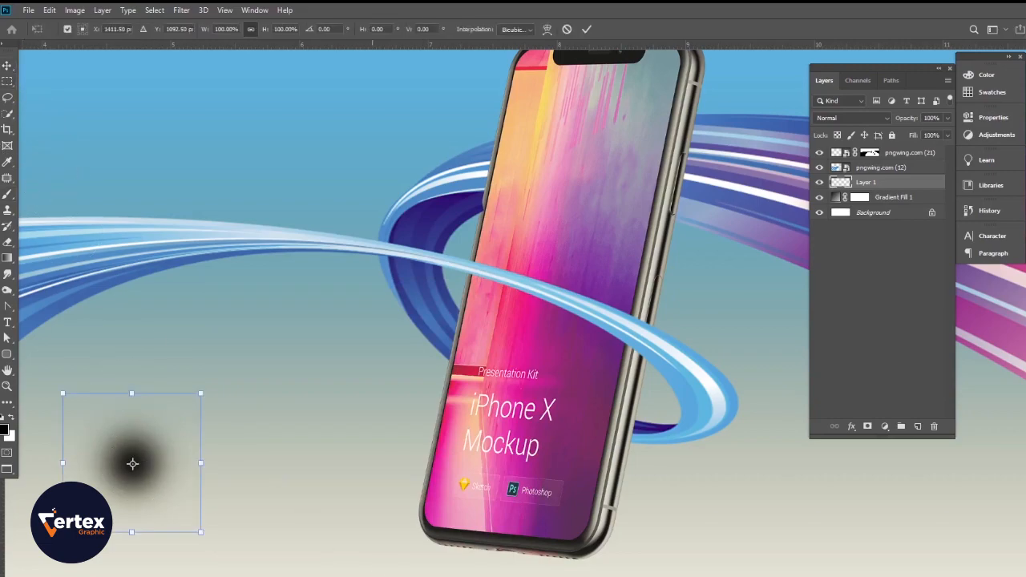
{"action": "left_click_drag", "start_coordinate": [136, 393], "coordinate": [138, 515]}
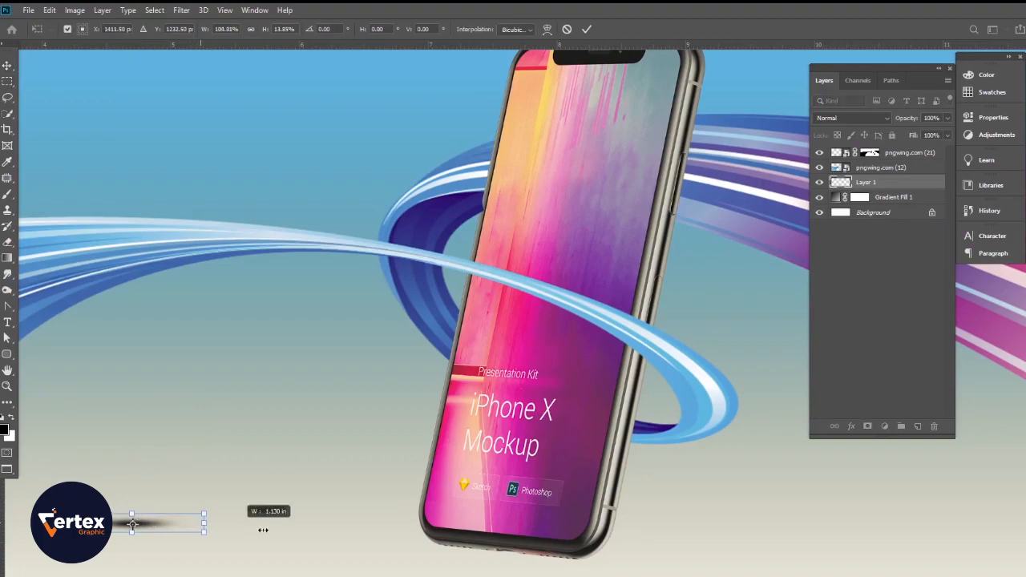
{"action": "left_click_drag", "start_coordinate": [202, 526], "coordinate": [319, 526]}
{"action": "mouse_move", "coordinate": [225, 535]}
{"action": "left_mouse_down"}
{"action": "mouse_move", "coordinate": [637, 542]}
{"action": "mouse_move", "coordinate": [600, 537]}
{"action": "left_mouse_up"}
{"action": "left_click_drag", "start_coordinate": [735, 567], "coordinate": [742, 574]}
{"action": "left_click_drag", "start_coordinate": [586, 566], "coordinate": [582, 576]}
{"action": "left_click_drag", "start_coordinate": [729, 576], "coordinate": [728, 570]}
{"action": "left_click_drag", "start_coordinate": [564, 570], "coordinate": [588, 569]}
{"action": "key", "text": "Return"}
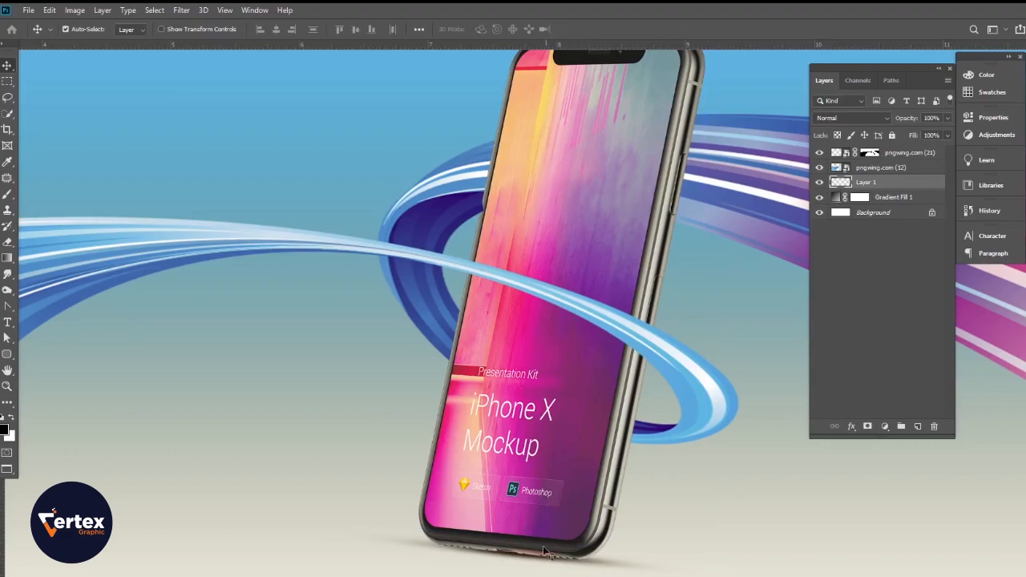
Add a new layer directly above the ribbon layer and load the ribbon's outline as a selection for brushing.
{"action": "left_click_drag", "start_coordinate": [551, 415], "coordinate": [626, 467]}
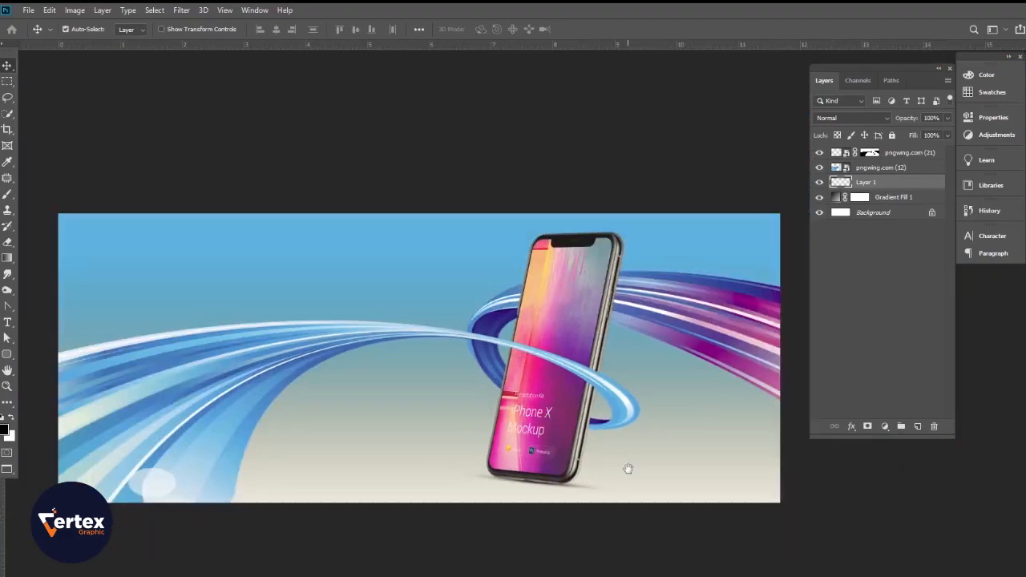
{"action": "left_click_drag", "start_coordinate": [579, 410], "coordinate": [647, 436]}
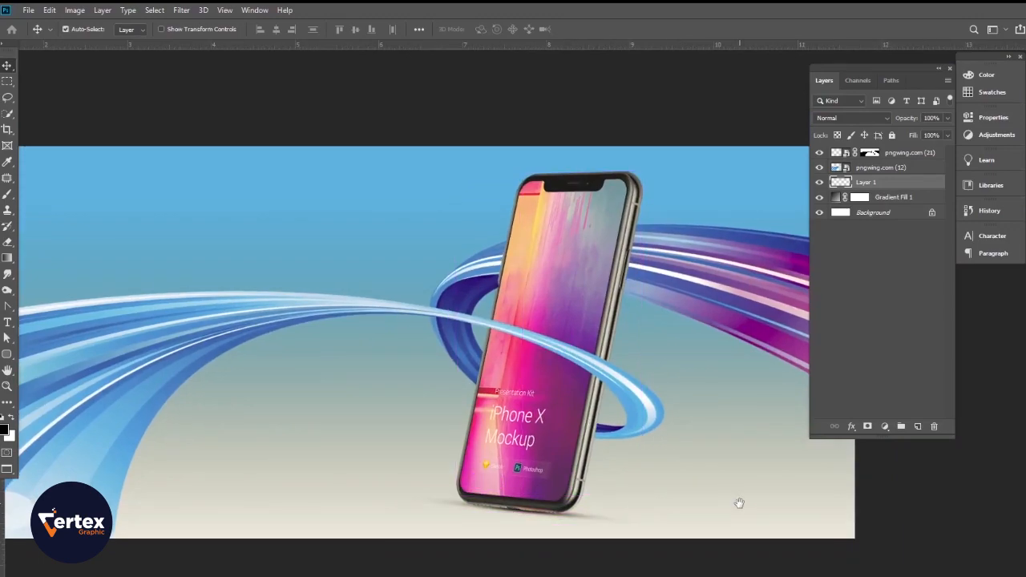
{"action": "left_click_drag", "start_coordinate": [582, 420], "coordinate": [680, 502]}
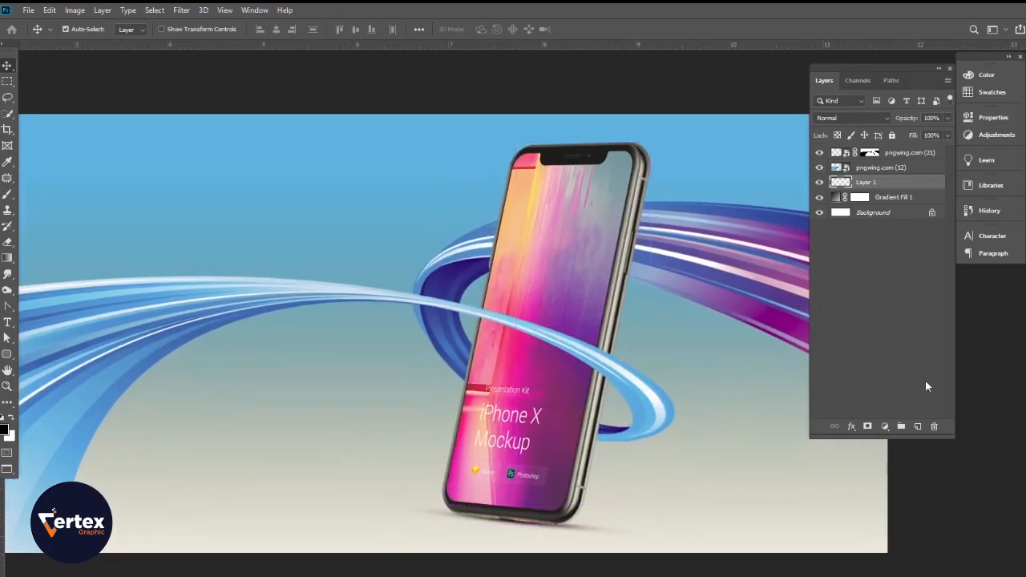
{"action": "left_click", "coordinate": [918, 427]}
{"action": "left_click", "coordinate": [542, 330]}
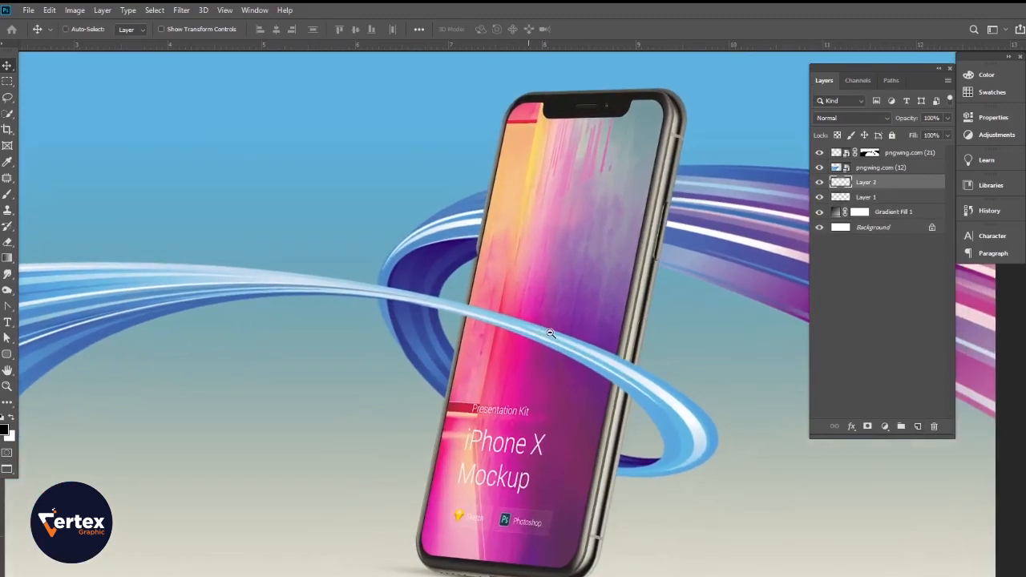
{"action": "left_click_drag", "start_coordinate": [529, 322], "coordinate": [539, 327]}
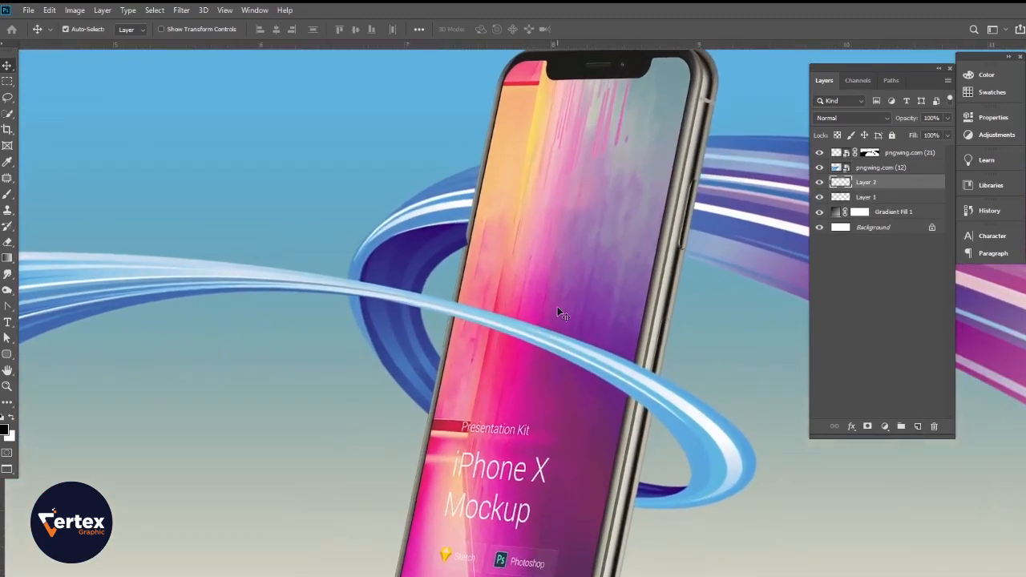
{"action": "left_click", "coordinate": [837, 167], "text": "ctrl"}
{"action": "left_click", "coordinate": [503, 419]}
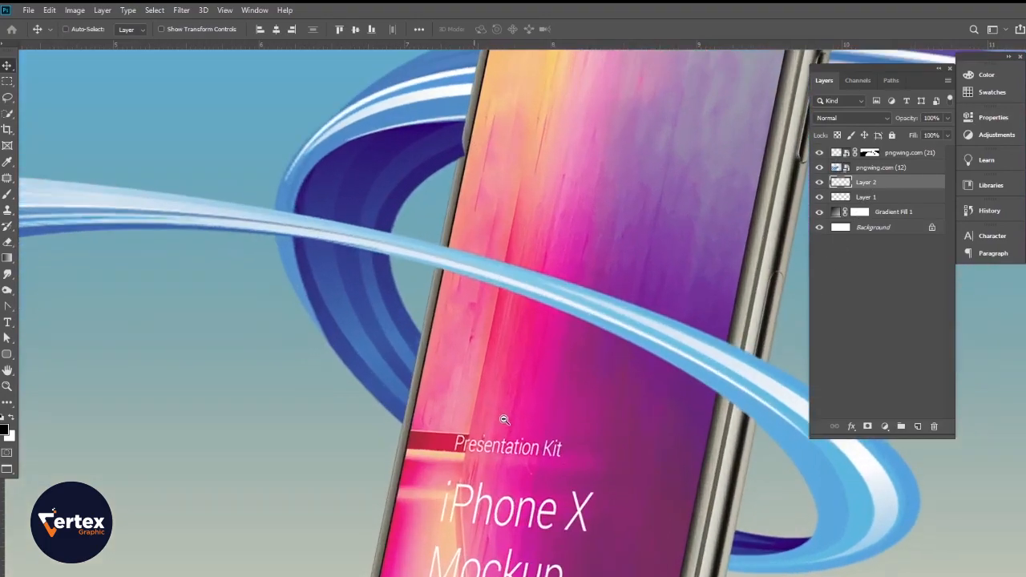
{"action": "left_click", "coordinate": [819, 184]}
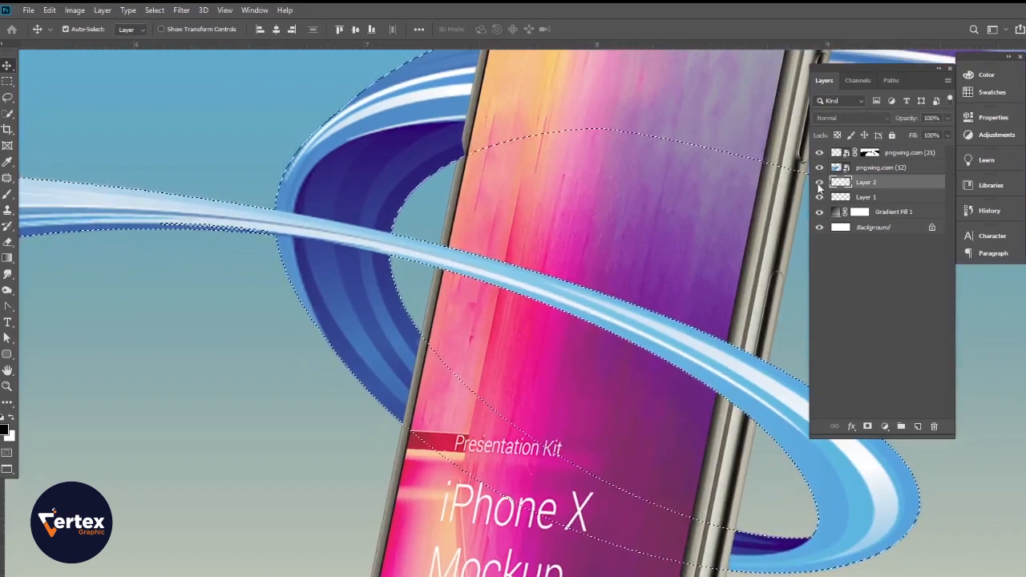
{"action": "left_click", "coordinate": [8, 195]}
{"action": "mouse_move", "coordinate": [881, 184]}
{"action": "left_mouse_down"}
{"action": "mouse_move", "coordinate": [875, 144]}
{"action": "mouse_move", "coordinate": [874, 160]}
{"action": "left_mouse_up"}
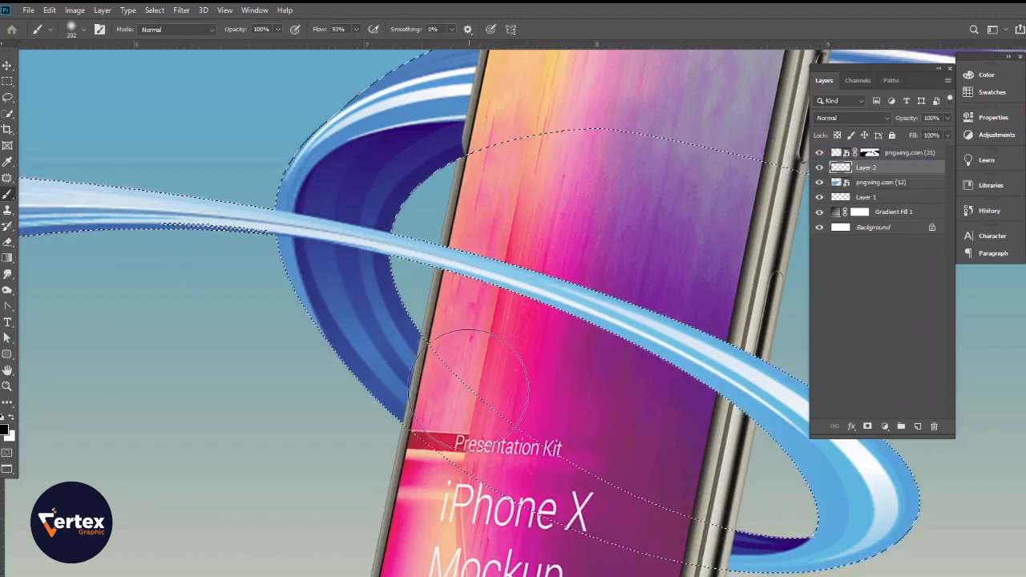
Paint soft black shadows on the ribbon where it passes behind the phone's edges, and remove the selection.
{"action": "mouse_move", "coordinate": [543, 459]}
{"action": "left_mouse_down"}
{"action": "mouse_move", "coordinate": [502, 428]}
{"action": "mouse_move", "coordinate": [557, 454]}
{"action": "mouse_move", "coordinate": [571, 529]}
{"action": "left_mouse_up"}
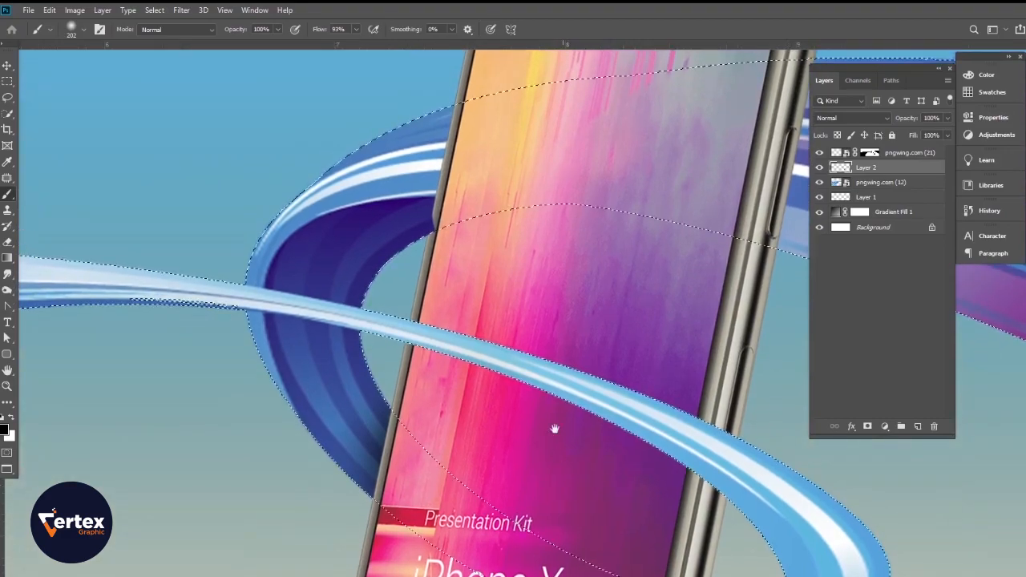
{"action": "scroll", "coordinate": [558, 455], "scroll_direction": "up", "scroll_amount": 5}
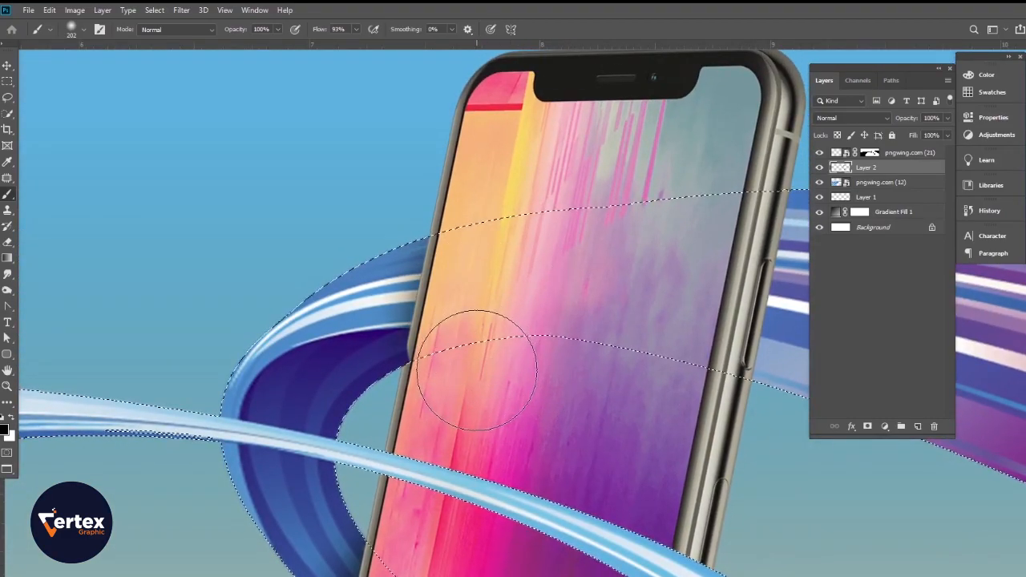
{"action": "left_click_drag", "start_coordinate": [630, 314], "coordinate": [554, 336]}
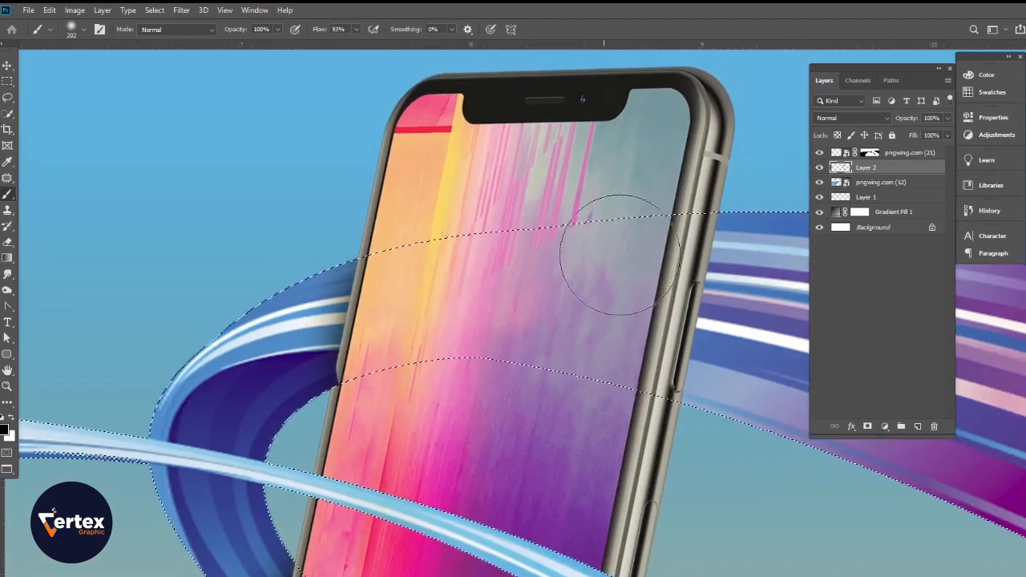
{"action": "left_click", "coordinate": [559, 308], "text": "alt"}
{"action": "key", "text": "ctrl+d"}
{"action": "left_click", "coordinate": [551, 398], "text": "alt"}
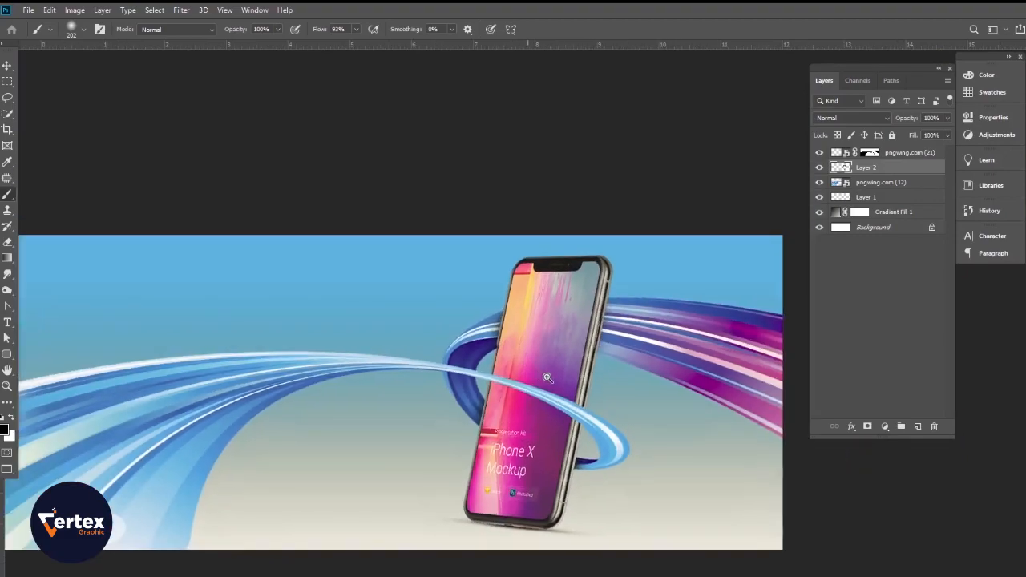
{"action": "left_click", "coordinate": [545, 377]}
{"action": "left_click", "coordinate": [818, 169]}
{"action": "left_click", "coordinate": [819, 169]}
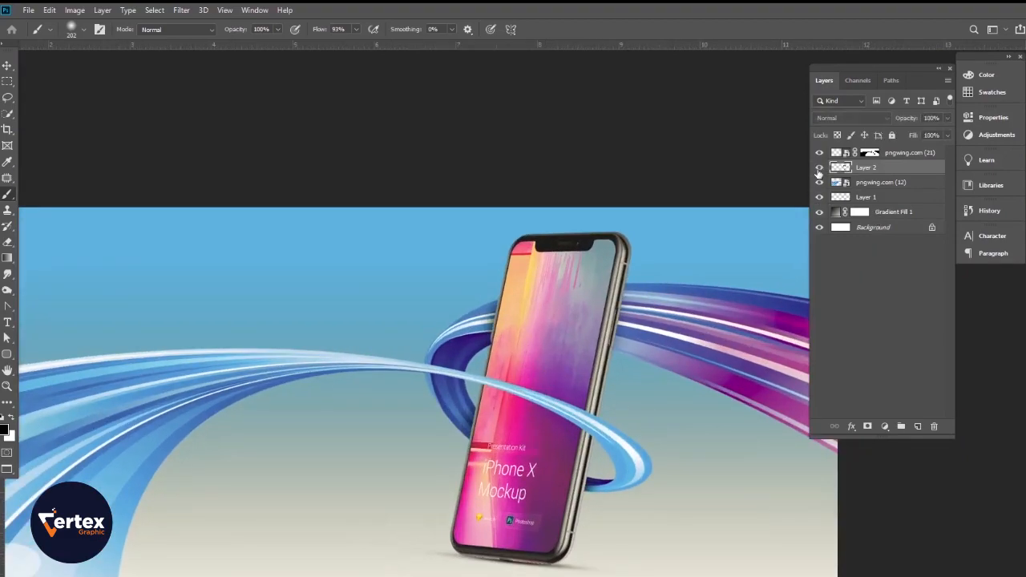
{"action": "left_click_drag", "start_coordinate": [560, 324], "coordinate": [614, 298]}
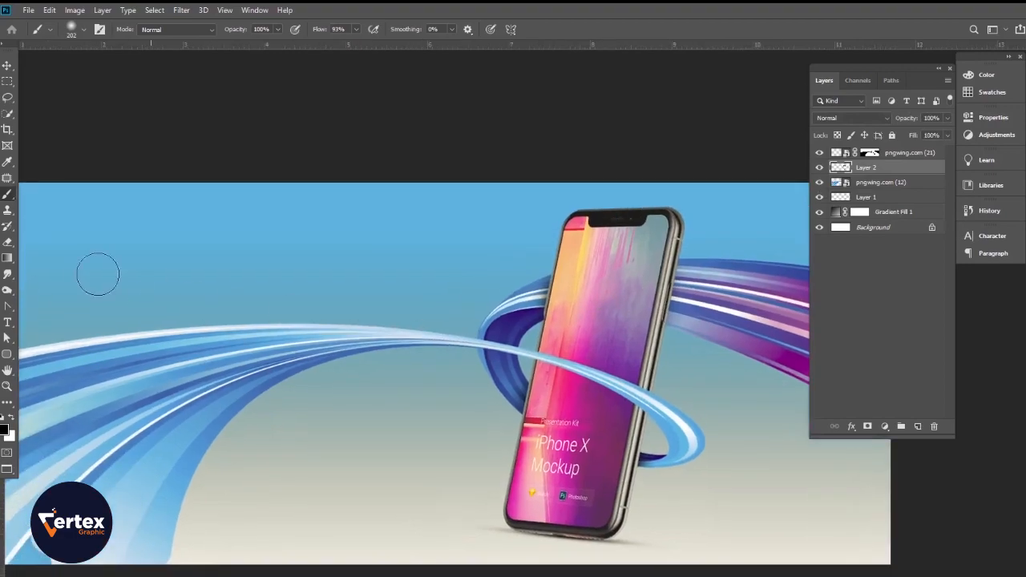
Start the Camera Raw Filter on the phone layer and set Temperature to -12 and Tint to +8.
{"action": "left_click", "coordinate": [7, 67]}
{"action": "left_click_drag", "start_coordinate": [492, 308], "coordinate": [490, 355]}
{"action": "left_click", "coordinate": [489, 315], "text": "alt"}
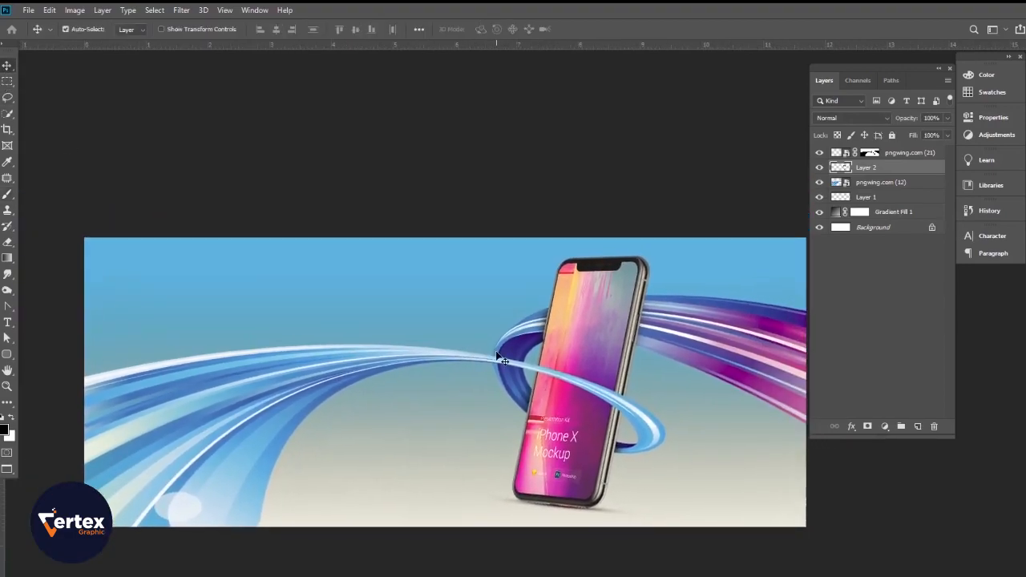
{"action": "left_click", "coordinate": [629, 332], "text": "ctrl"}
{"action": "left_click", "coordinate": [184, 11]}
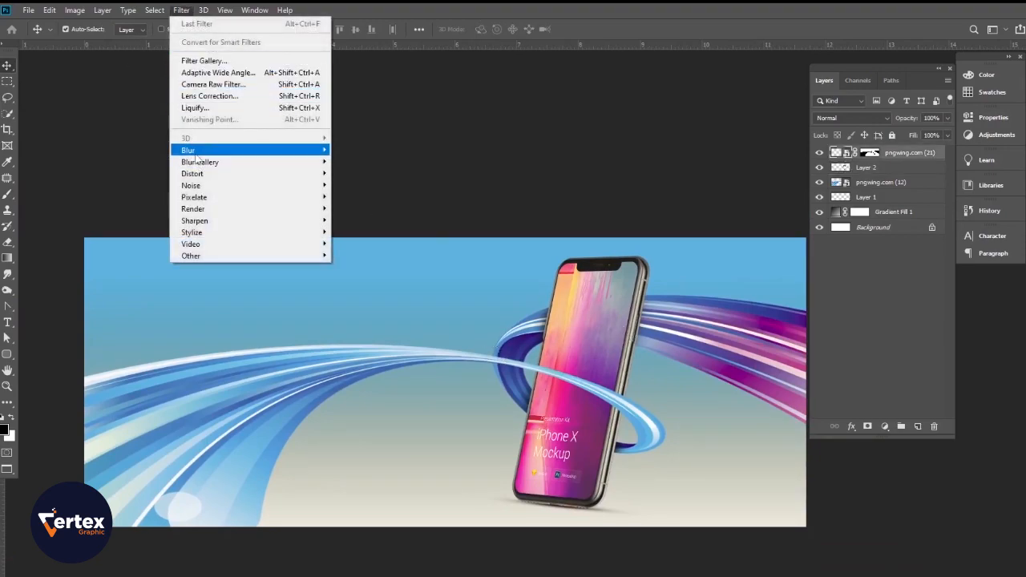
{"action": "left_click", "coordinate": [213, 84]}
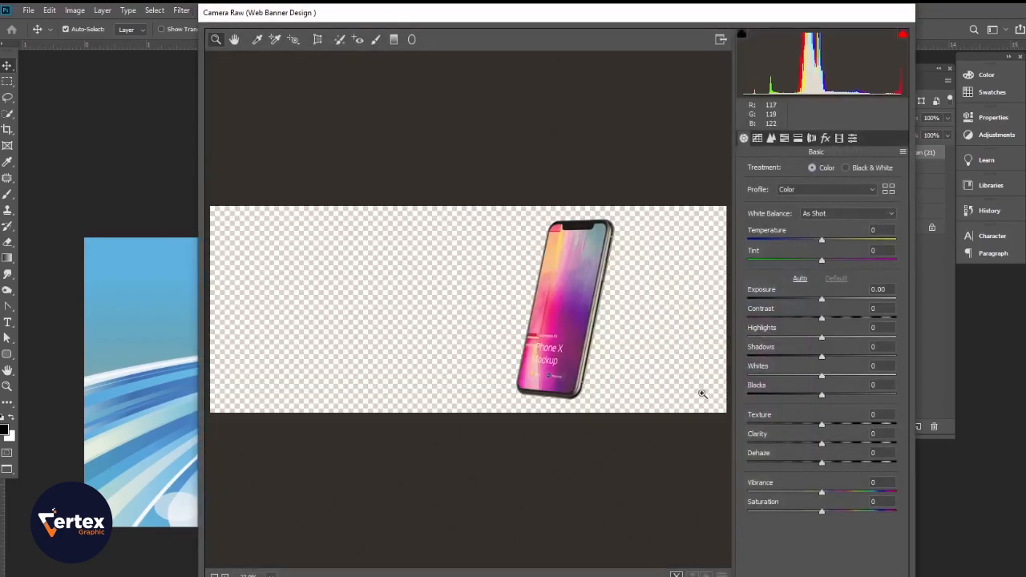
{"action": "left_click", "coordinate": [589, 298]}
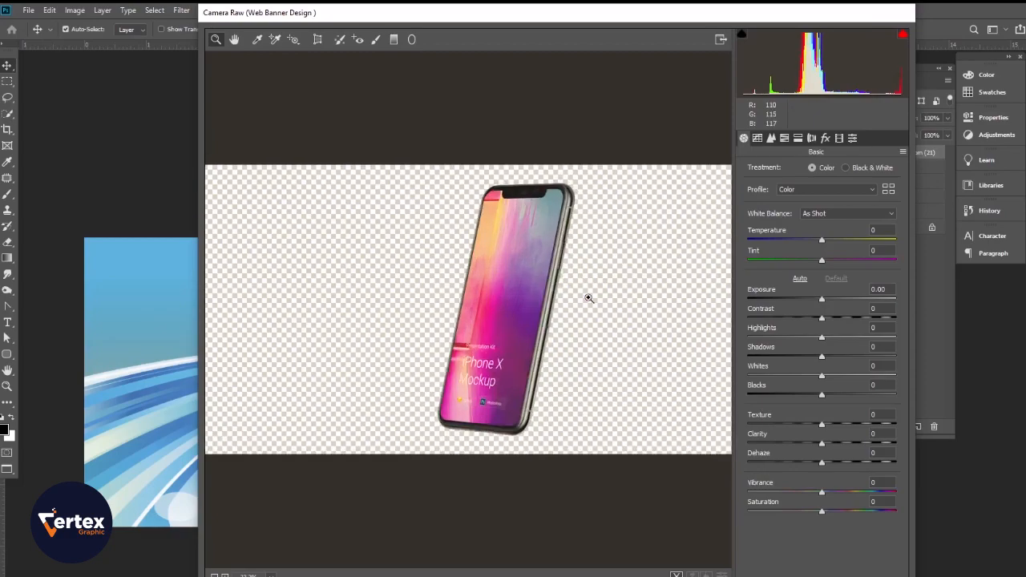
{"action": "left_click", "coordinate": [589, 298]}
{"action": "left_click_drag", "start_coordinate": [822, 240], "coordinate": [828, 262]}
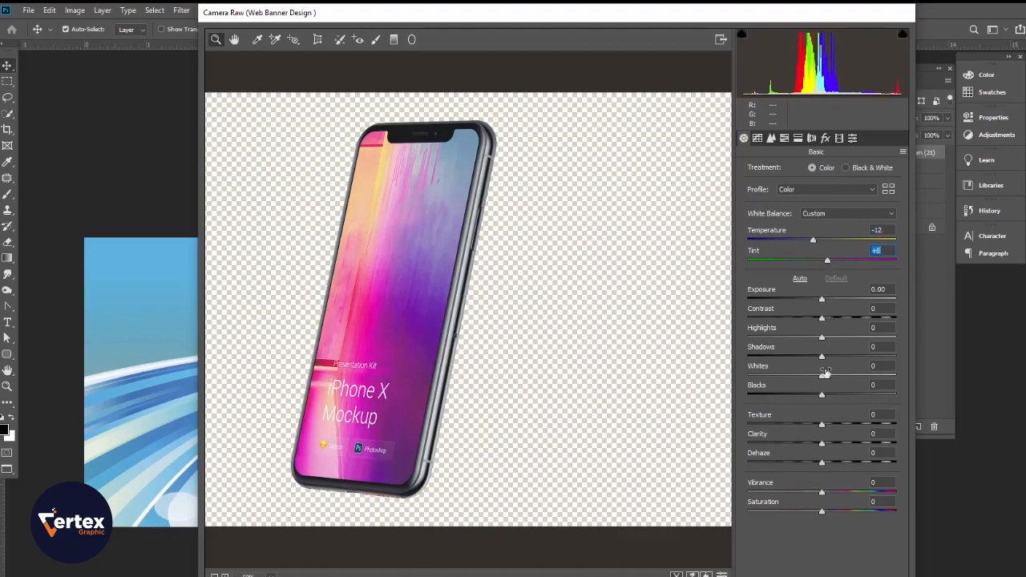
Set the phone's Vibrance to +13, Clarity to +16 and Texture to +13, and apply the Camera Raw Filter.
{"action": "mouse_move", "coordinate": [823, 495]}
{"action": "left_mouse_down"}
{"action": "mouse_move", "coordinate": [840, 495]}
{"action": "mouse_move", "coordinate": [831, 495]}
{"action": "left_mouse_up"}
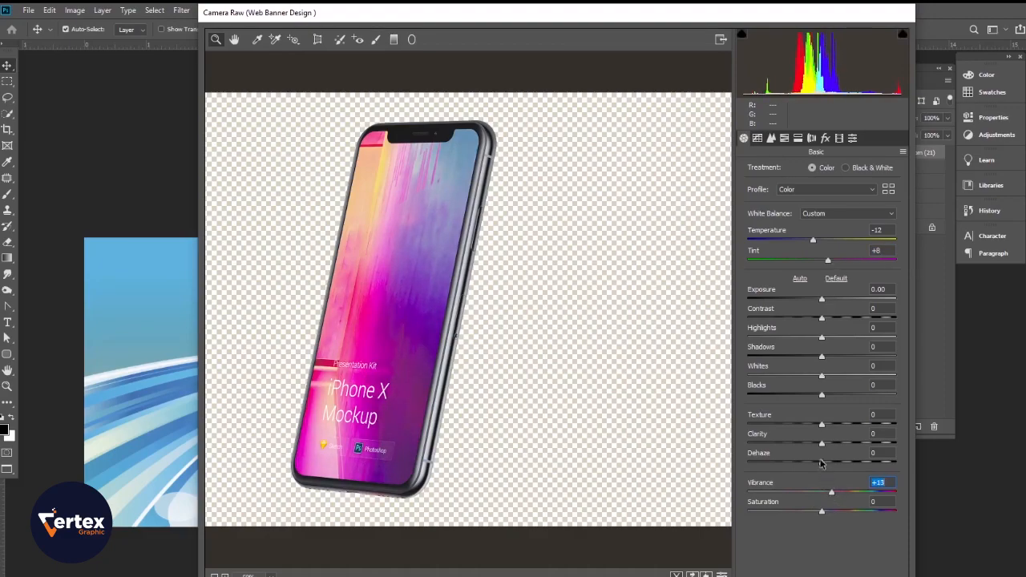
{"action": "left_click_drag", "start_coordinate": [821, 449], "coordinate": [830, 428]}
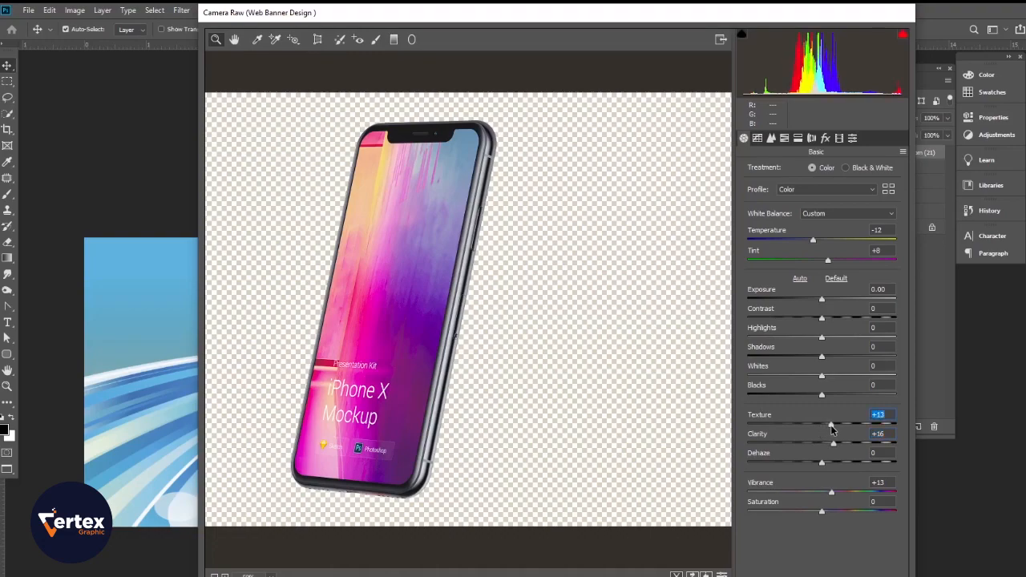
{"action": "key", "text": "Return"}
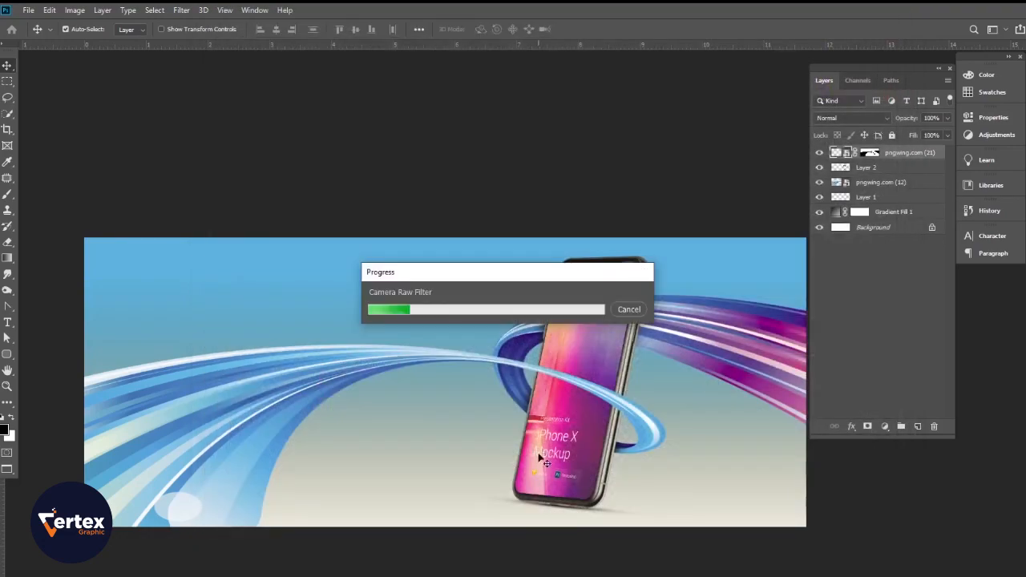
Add a Levels adjustment clipped to the phone layer and set its midtone input level to 0.83.
{"action": "left_click", "coordinate": [515, 332], "text": "ctrl"}
{"action": "left_click_drag", "start_coordinate": [505, 354], "coordinate": [556, 342]}
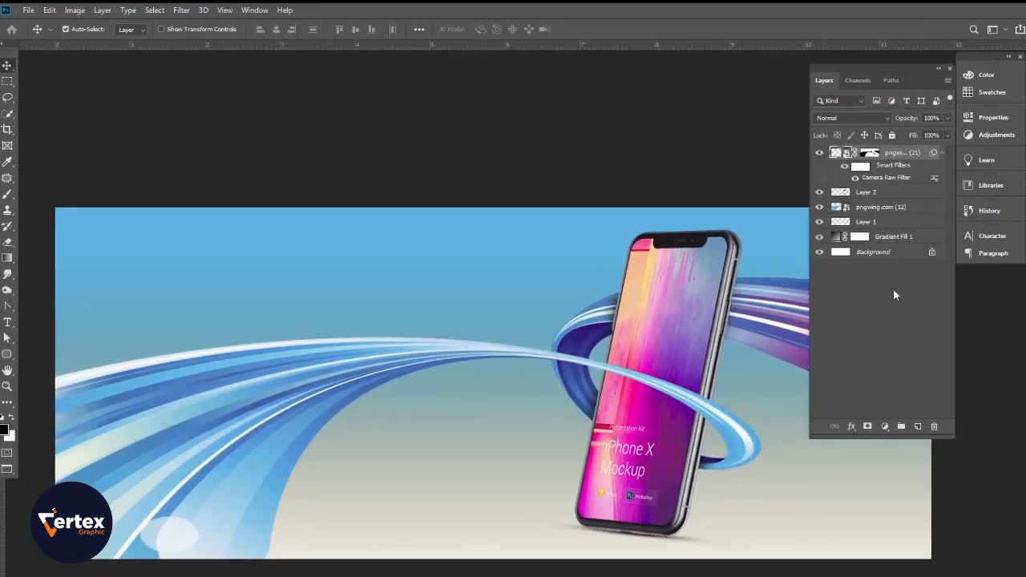
{"action": "left_click", "coordinate": [887, 430]}
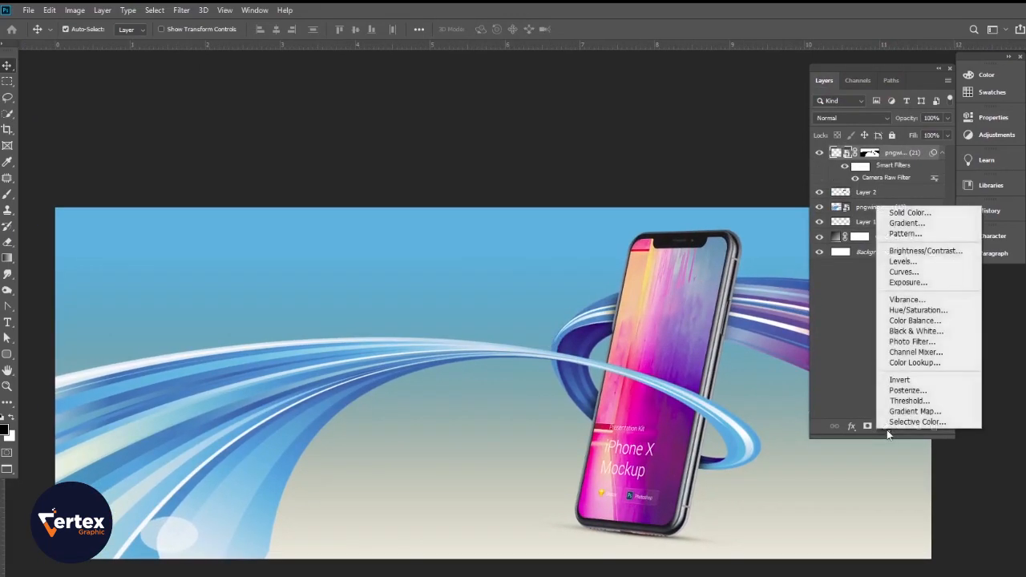
{"action": "left_click", "coordinate": [911, 266]}
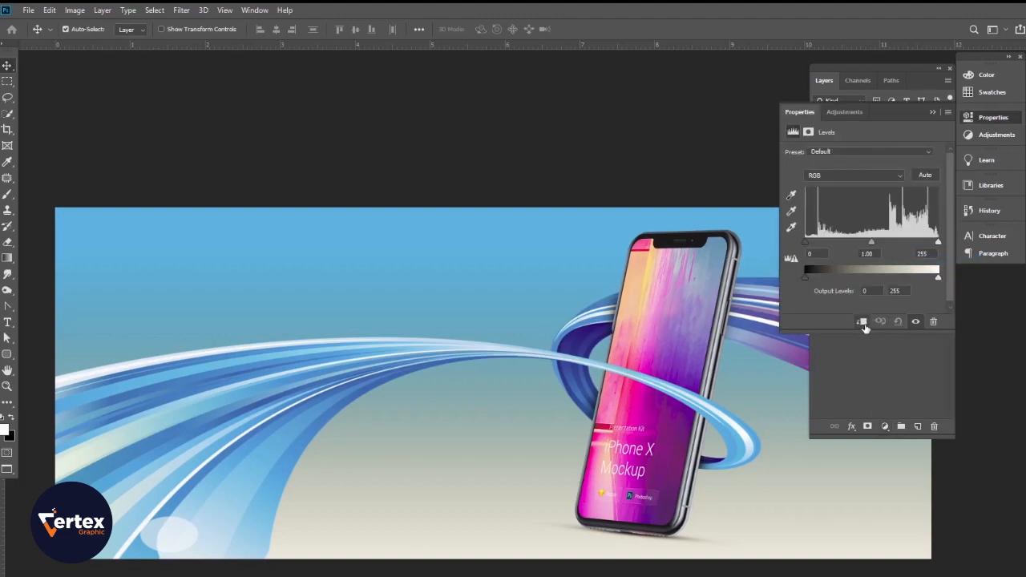
{"action": "left_click", "coordinate": [863, 322]}
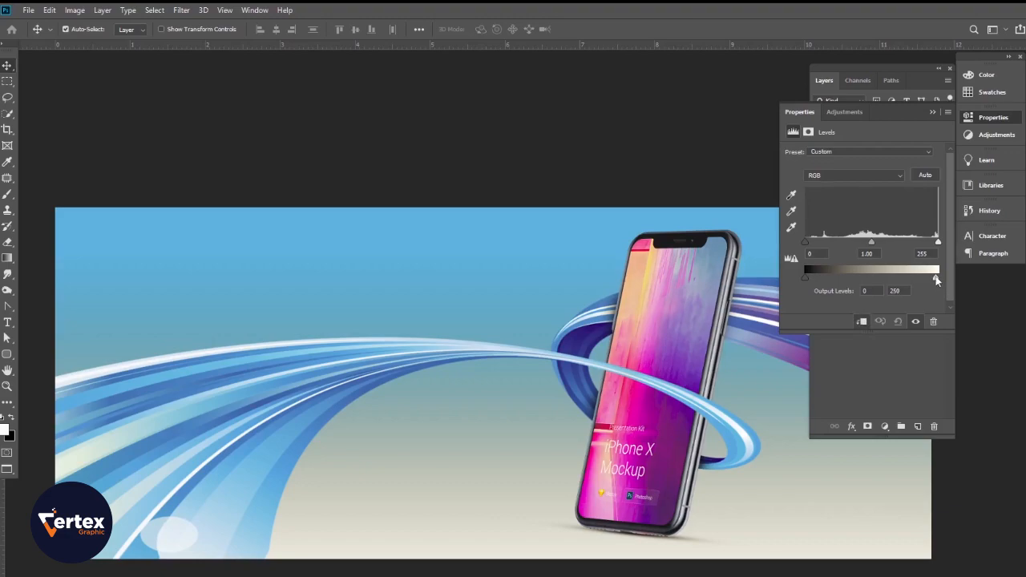
{"action": "left_click_drag", "start_coordinate": [873, 242], "coordinate": [880, 247]}
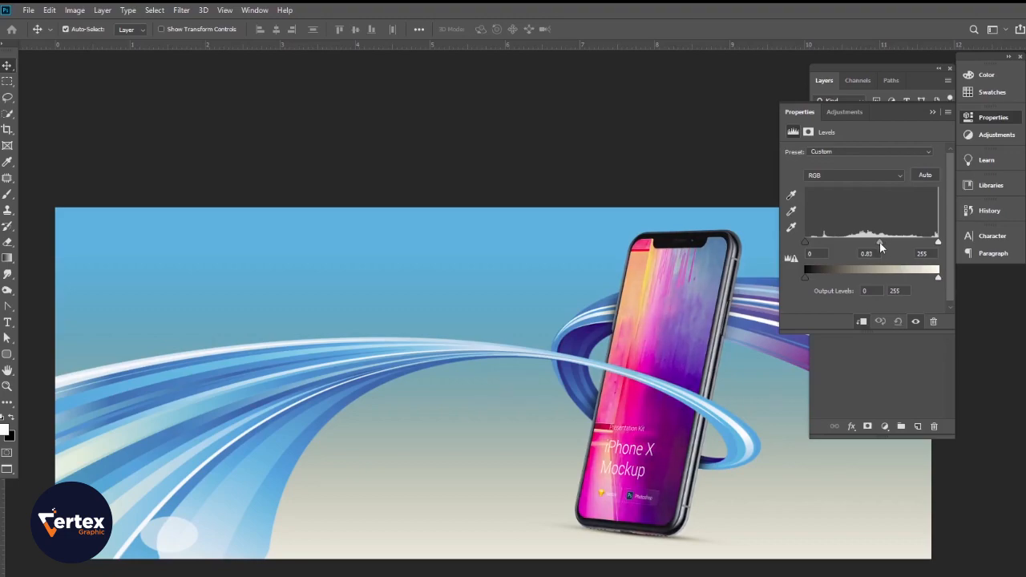
{"action": "left_click", "coordinate": [933, 112]}
{"action": "key", "text": "ctrl+minus"}
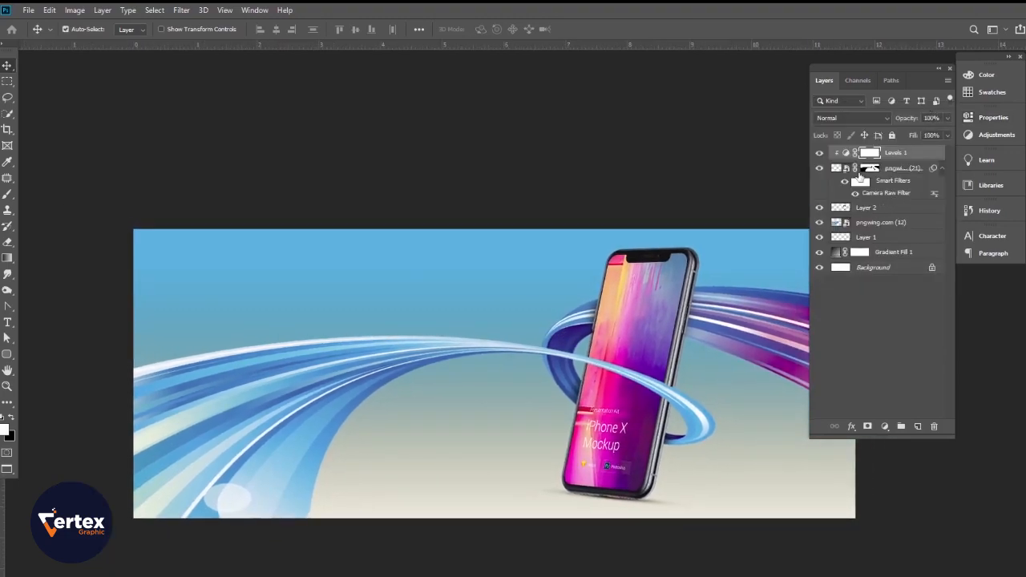
{"action": "left_click_drag", "start_coordinate": [652, 316], "coordinate": [616, 321]}
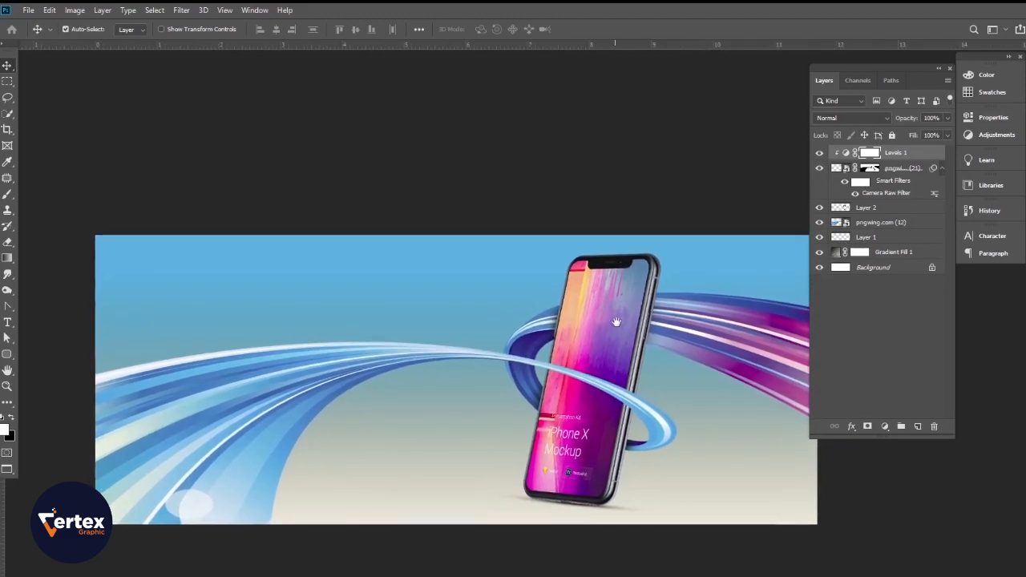
Group the Levels, phone, ribbon and shadow layers above the gradient fill, and name the group Base.
{"action": "left_click", "coordinate": [881, 239], "text": "shift"}
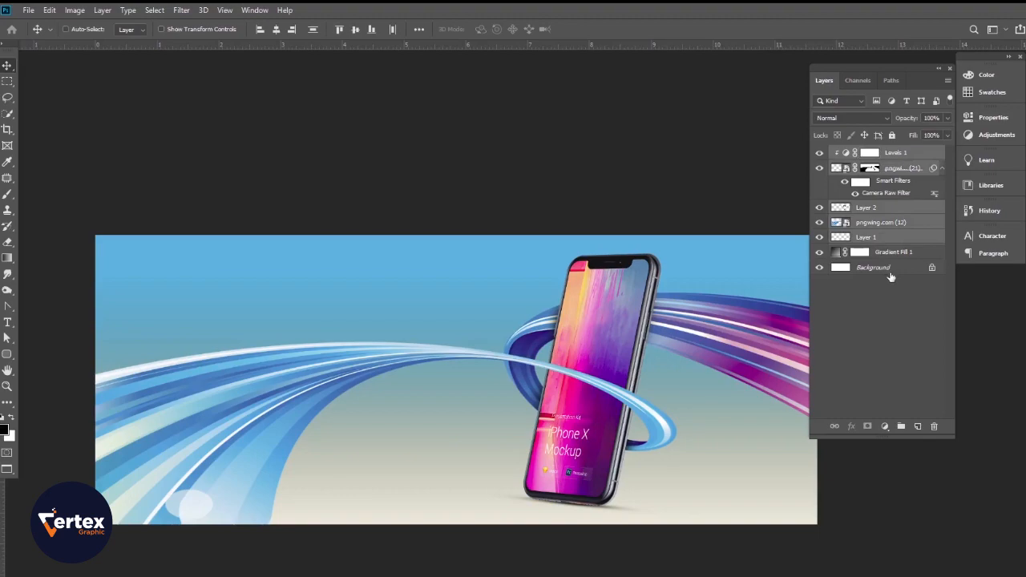
{"action": "key", "text": "ctrl+g"}
{"action": "double_click", "coordinate": [871, 160]}
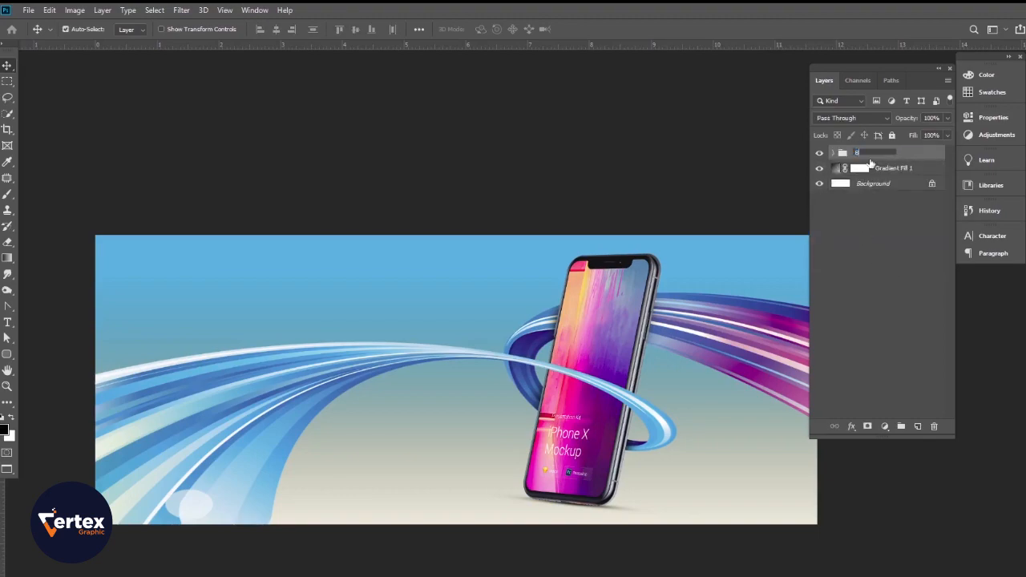
{"action": "type", "text": "Base"}
{"action": "key", "text": "Return"}
{"action": "left_click", "coordinate": [526, 152]}
Add the white Poppins Medium text "iPhone X" in the empty sky area above the ribbon.
{"action": "left_click_drag", "start_coordinate": [475, 321], "coordinate": [492, 323]}
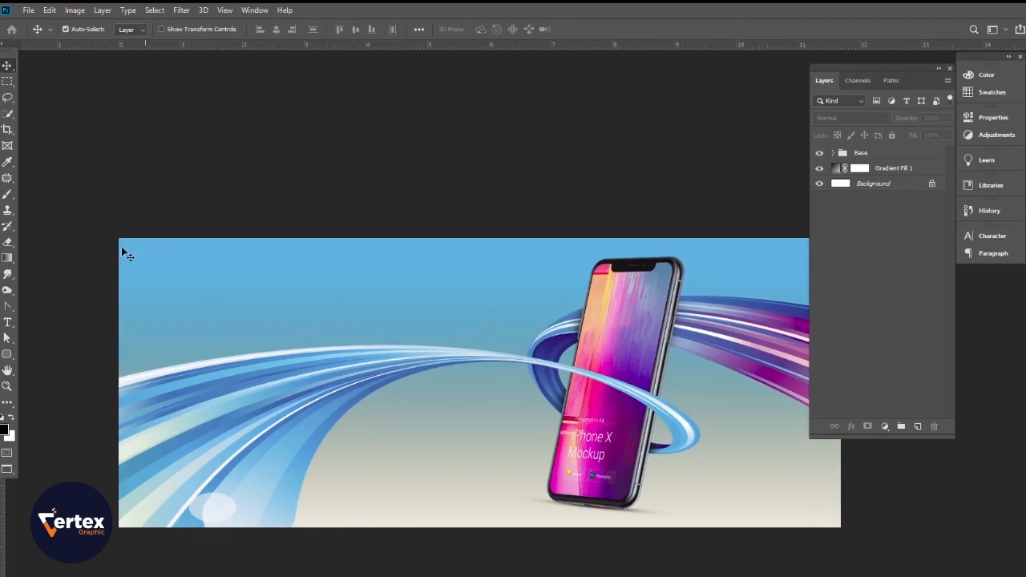
{"action": "left_click", "coordinate": [7, 321]}
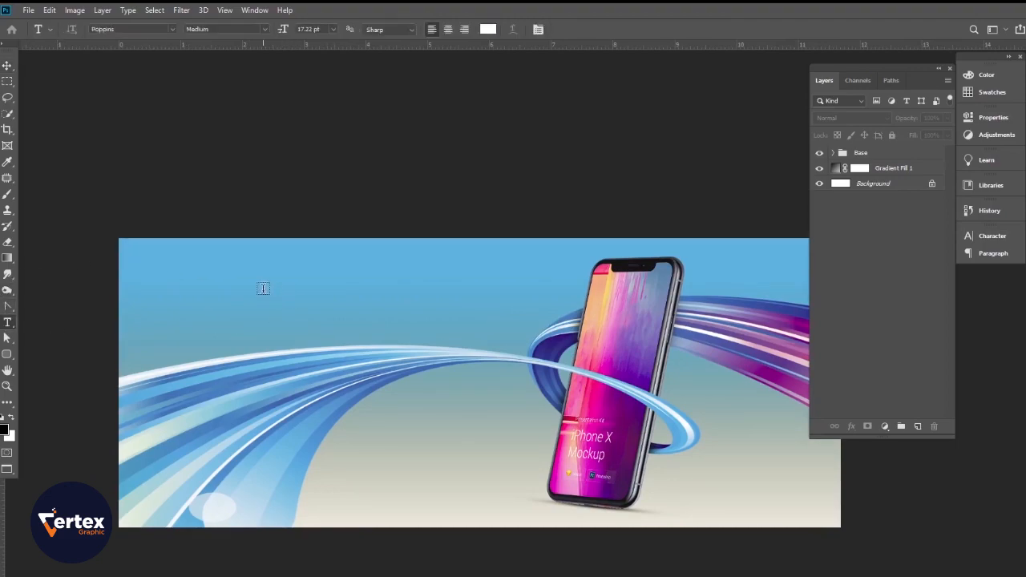
{"action": "left_click", "coordinate": [263, 289]}
{"action": "key", "text": "BackSpace"}
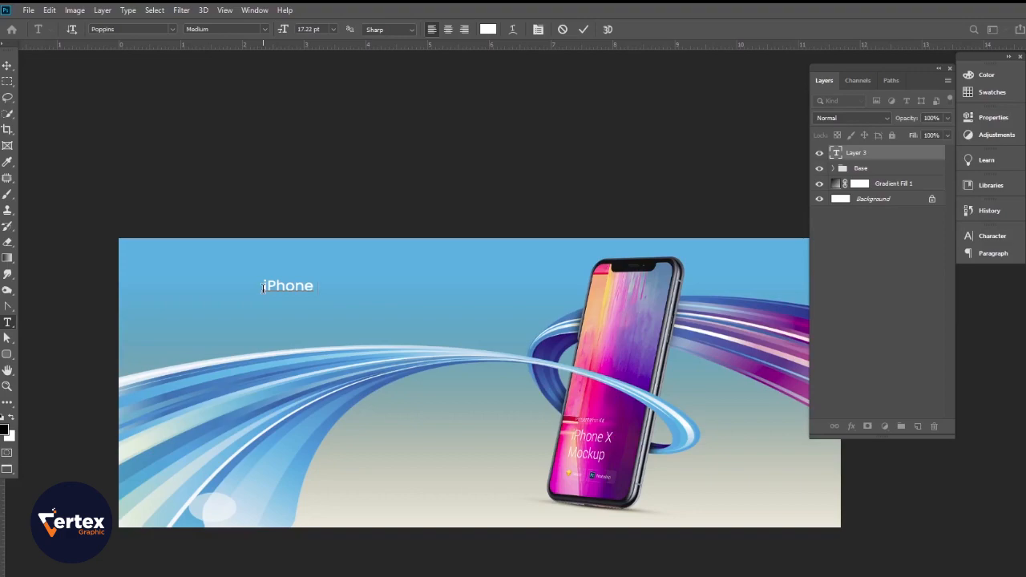
{"action": "left_click", "coordinate": [8, 68]}
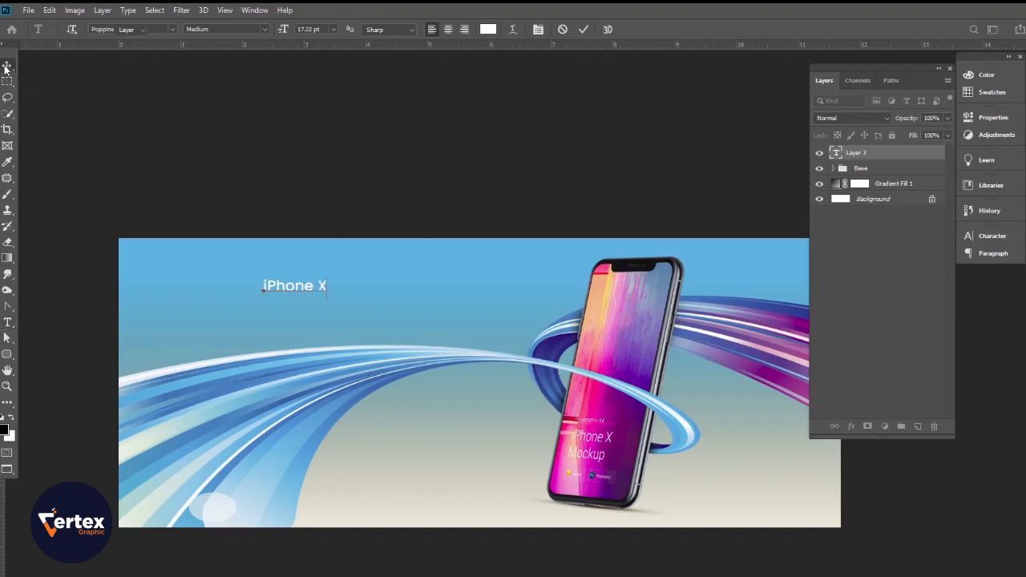
Scale the "iPhone X" text to about 262% and position it above the ribbon, near the banner's upper left corner.
{"action": "left_click", "coordinate": [992, 237]}
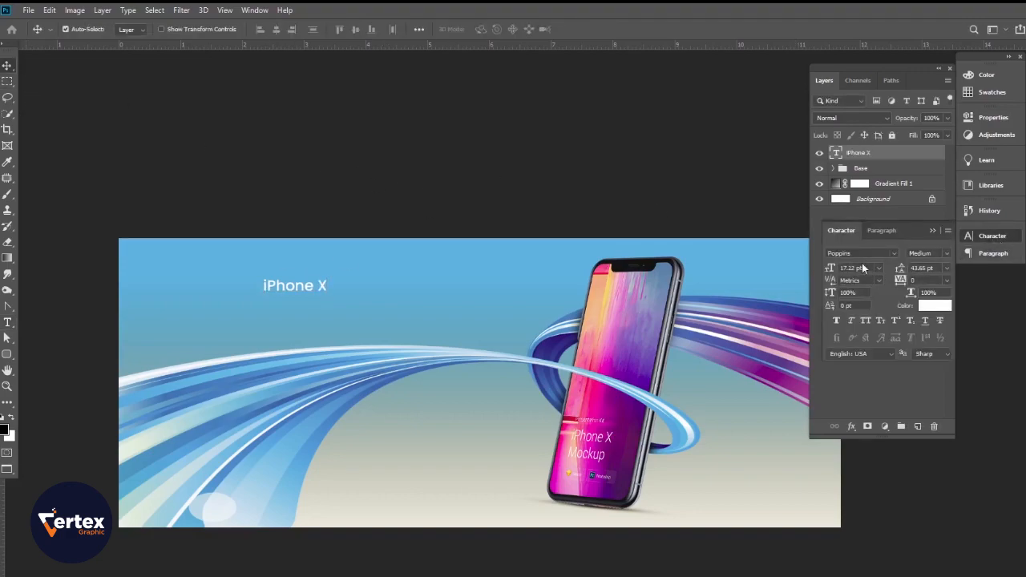
{"action": "key", "text": "ctrl+t"}
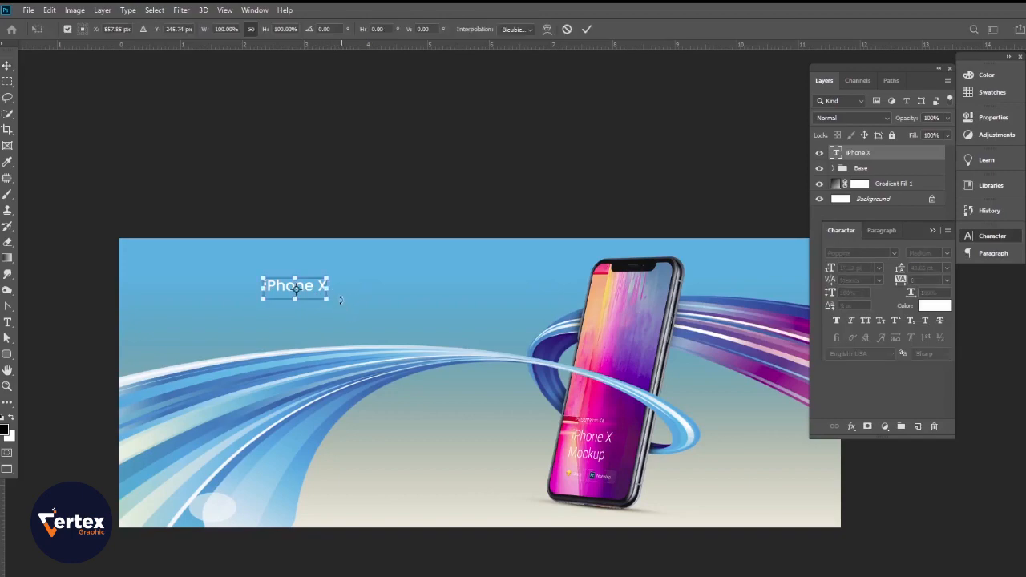
{"action": "left_click_drag", "start_coordinate": [328, 299], "coordinate": [358, 303]}
{"action": "left_click_drag", "start_coordinate": [343, 295], "coordinate": [348, 292]}
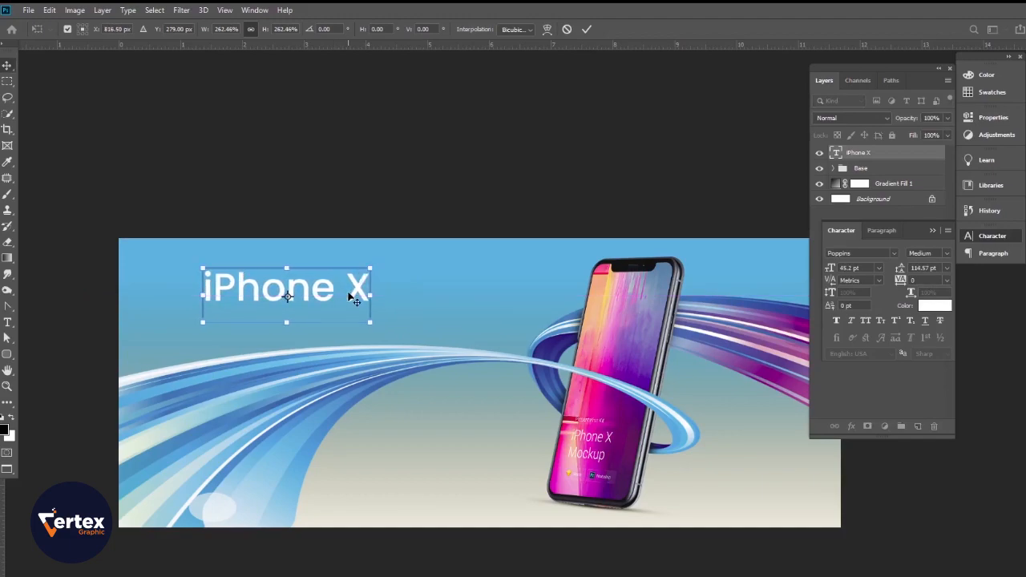
{"action": "key", "text": "Return"}
Add a second line reading "say hello to the future" to the "iPhone X" text.
{"action": "key", "text": "t"}
{"action": "left_click", "coordinate": [367, 297]}
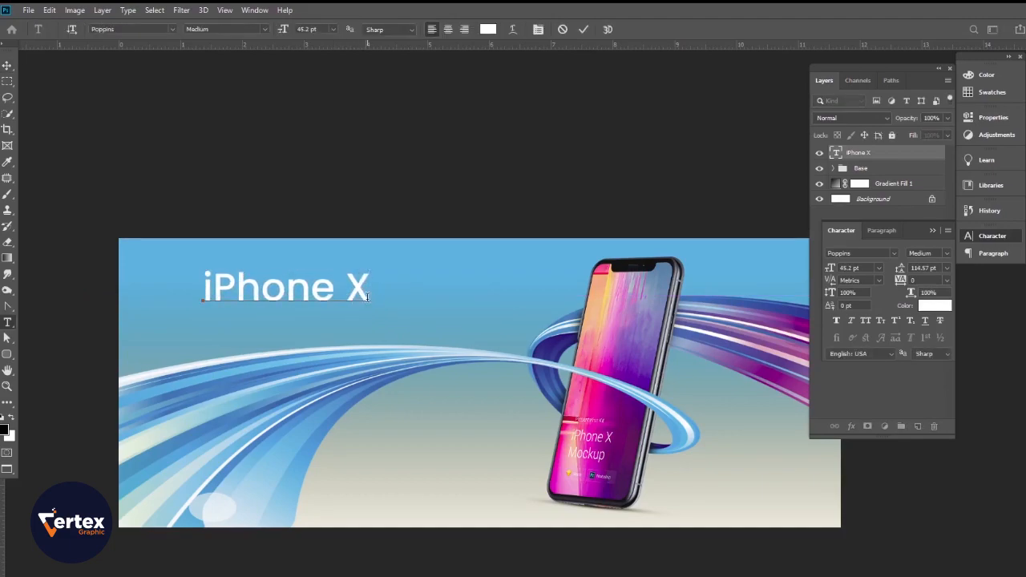
{"action": "type", "text": "say"}
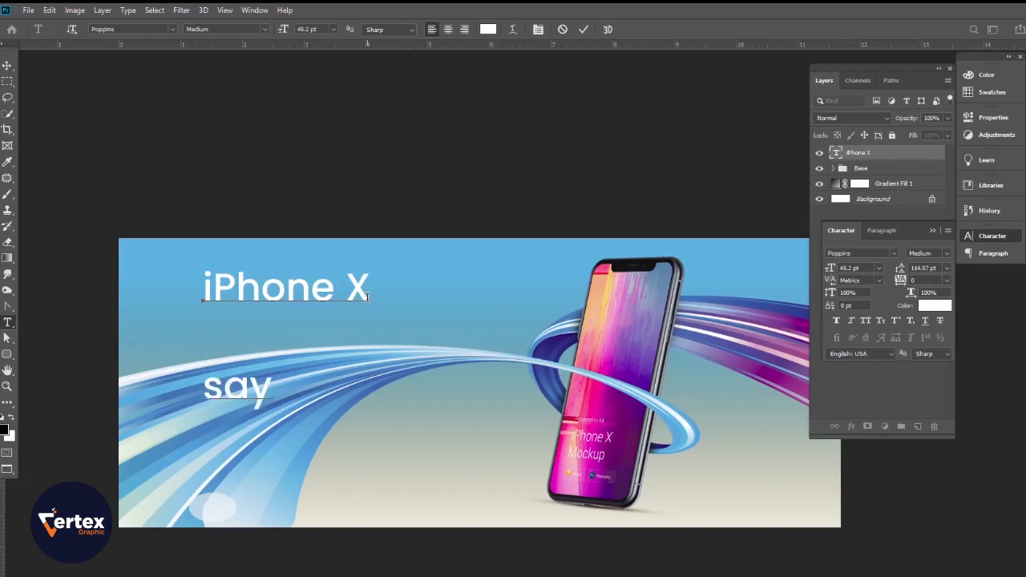
{"action": "type", "text": " helll"}
{"action": "key", "text": "BackSpace"}
{"action": "type", "text": "o to the"}
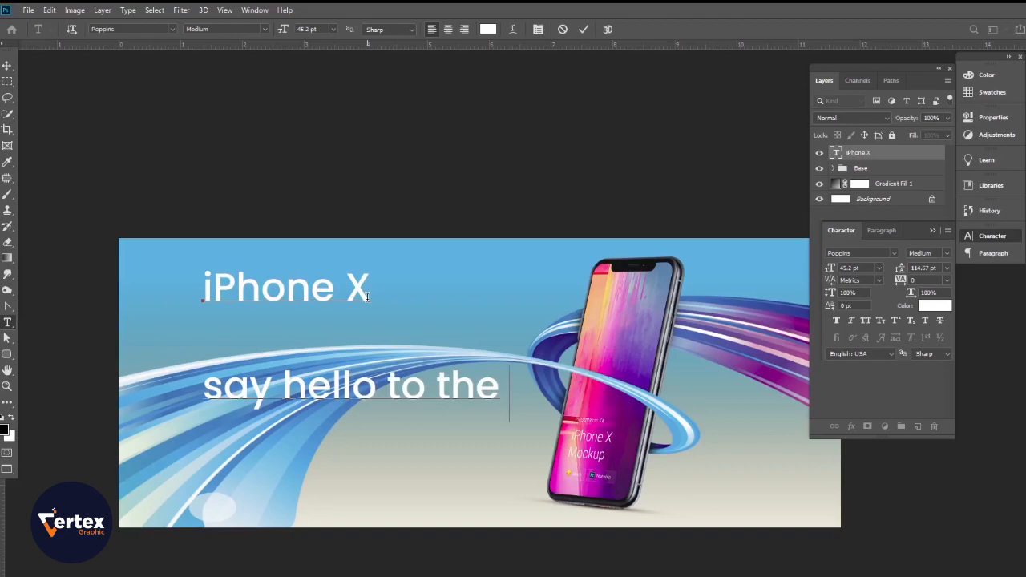
{"action": "type", "text": " future"}
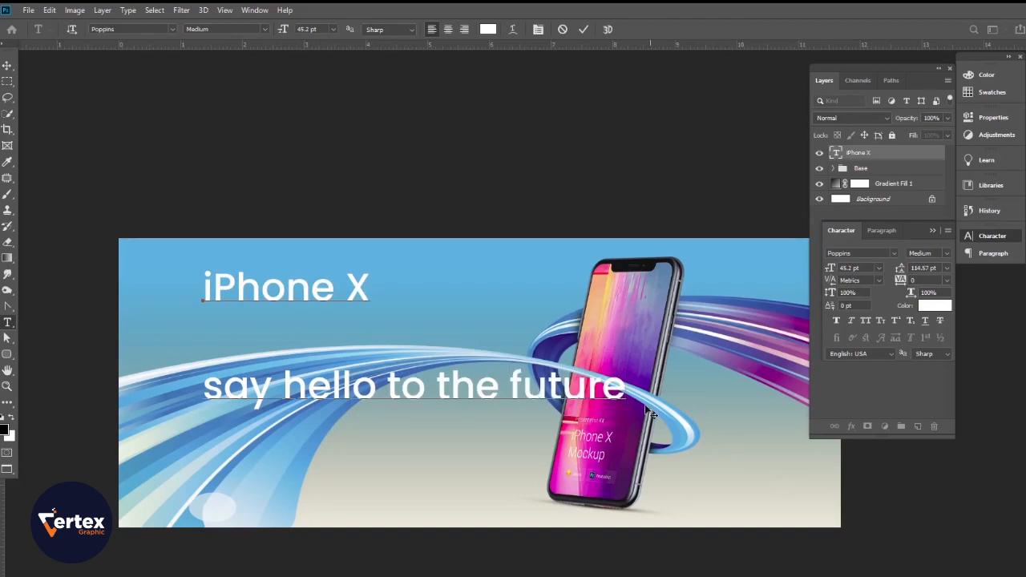
Set the tagline's font size to 18.2 pt and its leading to 23.57 pt.
{"action": "left_click_drag", "start_coordinate": [630, 391], "coordinate": [205, 401]}
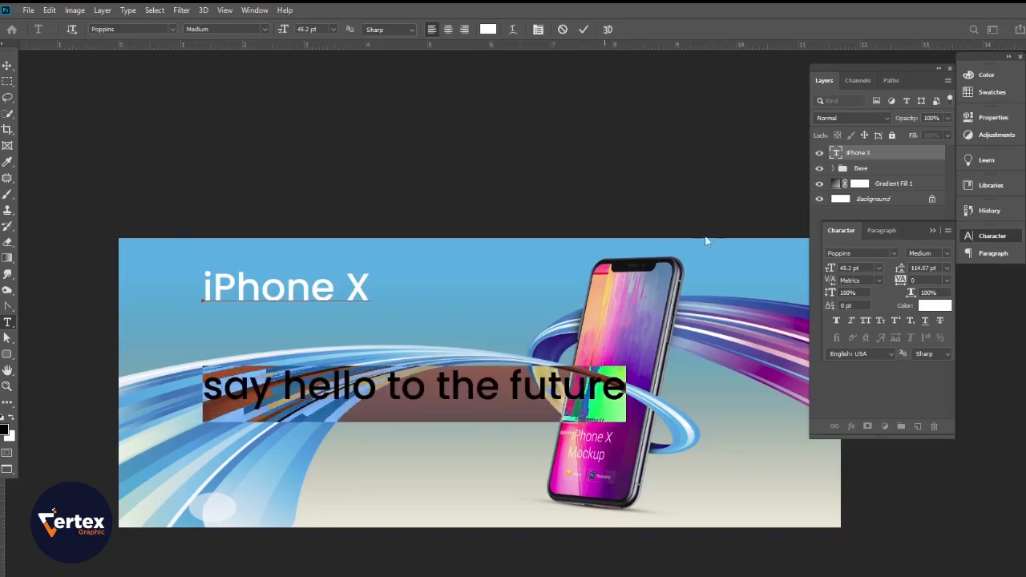
{"action": "left_click_drag", "start_coordinate": [832, 273], "coordinate": [814, 275]}
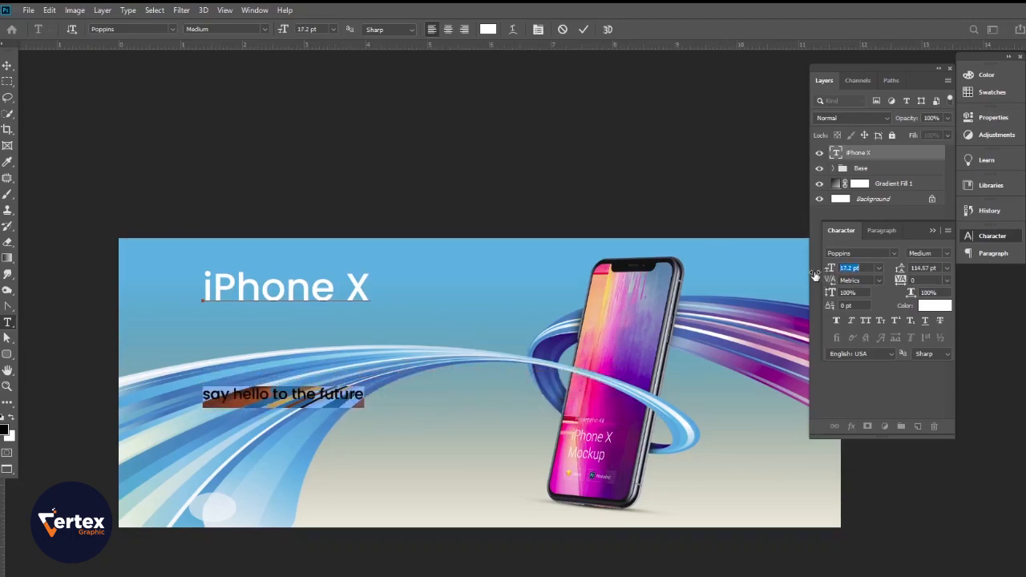
{"action": "left_click_drag", "start_coordinate": [901, 272], "coordinate": [831, 272]}
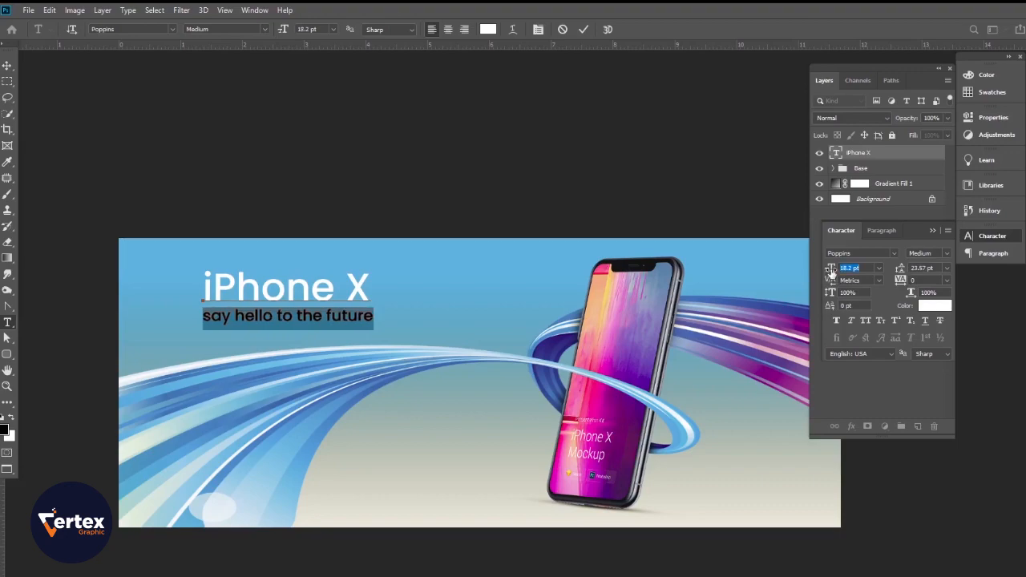
{"action": "left_click", "coordinate": [7, 65]}
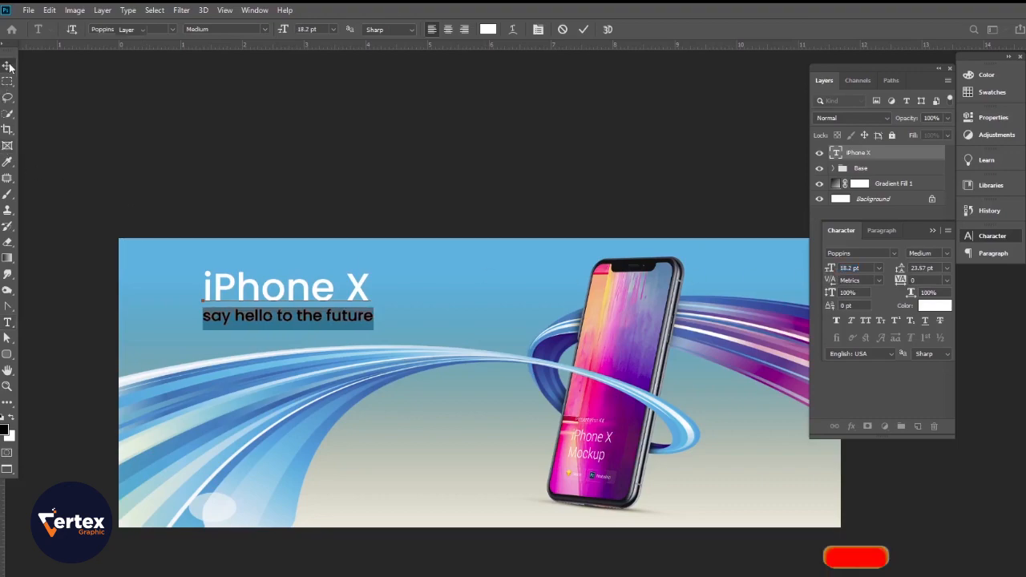
Place the embedded Apple logo image pngwing.com (25), scaled to about 12.4%, just left of the headline text.
{"action": "scroll", "coordinate": [430, 378], "scroll_direction": "up", "scroll_amount": 2}
{"action": "left_click_drag", "start_coordinate": [417, 338], "coordinate": [538, 379]}
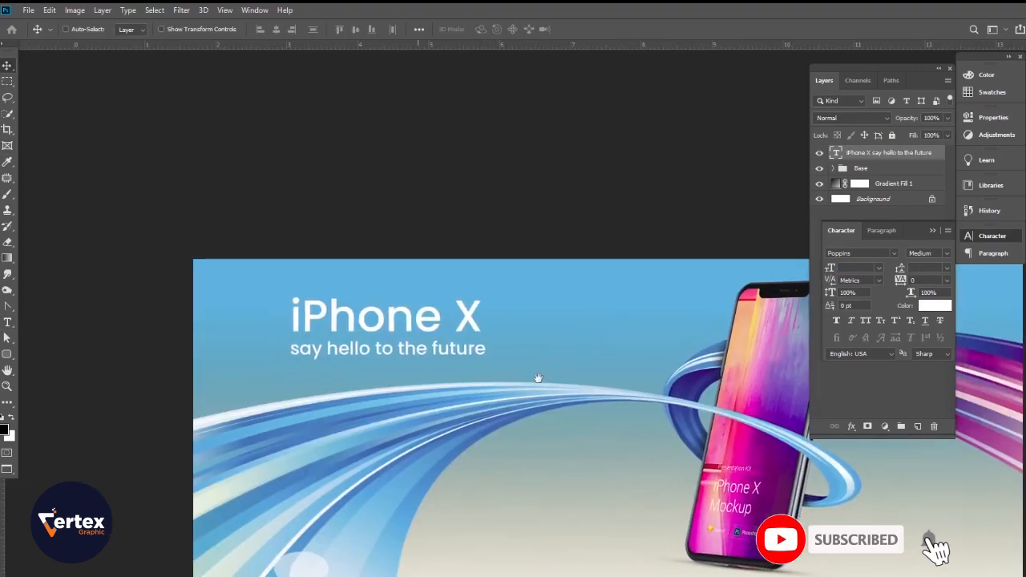
{"action": "left_click", "coordinate": [28, 9]}
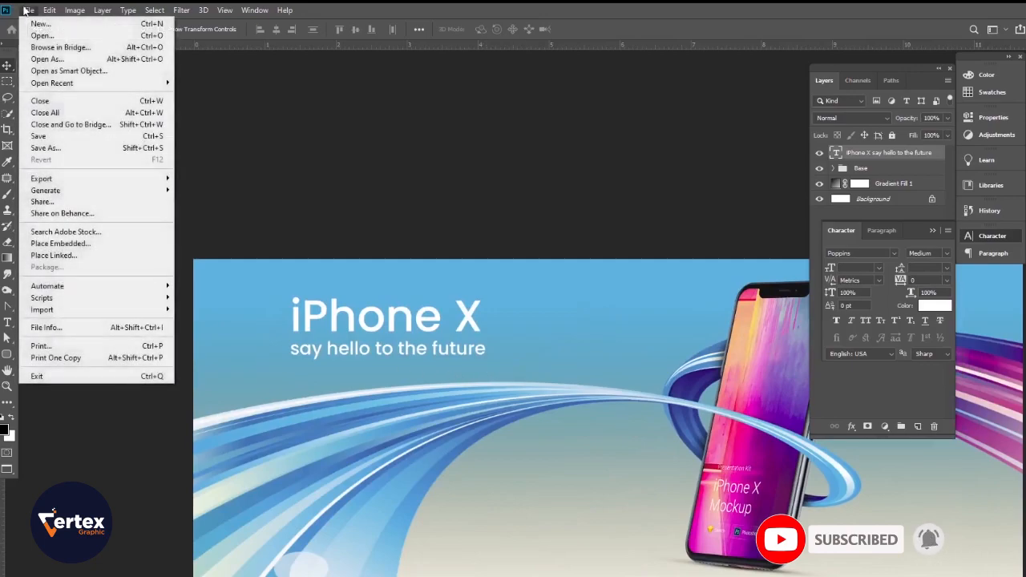
{"action": "left_click", "coordinate": [45, 243]}
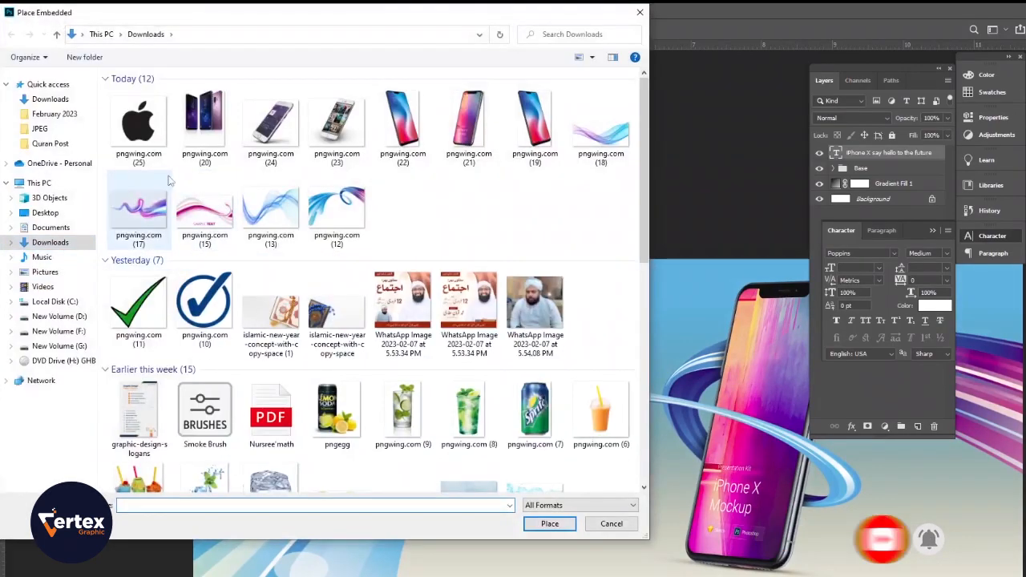
{"action": "left_click", "coordinate": [549, 523]}
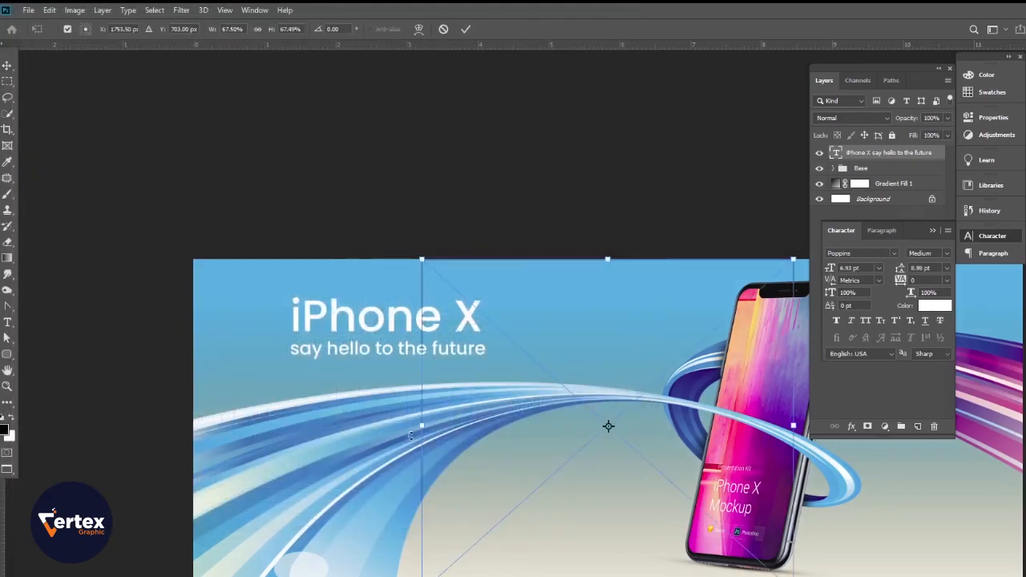
{"action": "left_click_drag", "start_coordinate": [792, 261], "coordinate": [489, 531]}
{"action": "left_click_drag", "start_coordinate": [463, 572], "coordinate": [261, 327]}
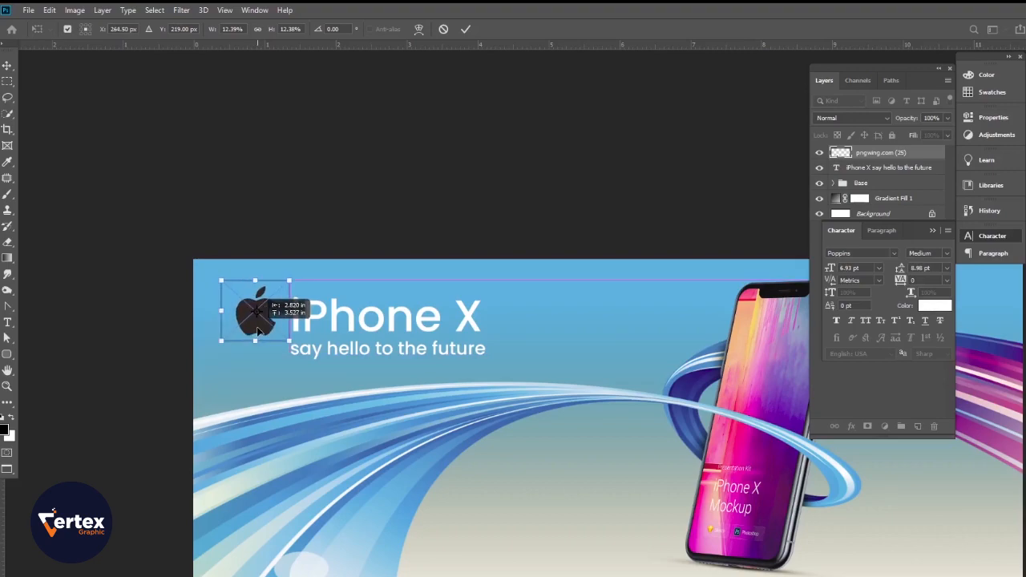
{"action": "key", "text": "Return"}
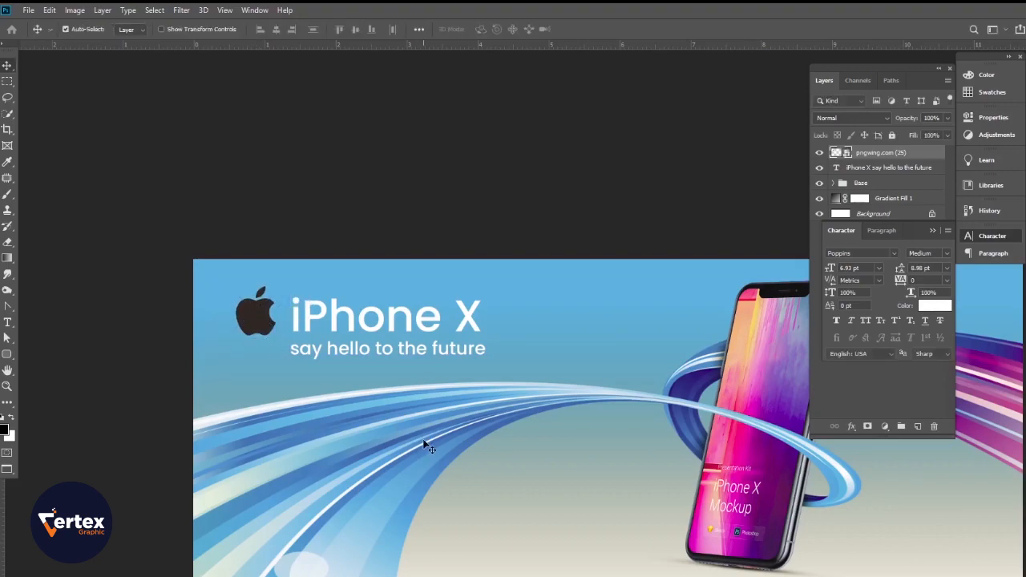
Nudge the Apple logo slightly left and down to line it up with the two text lines.
{"action": "key", "text": "shift+Left"}
{"action": "key", "text": "Down"}
{"action": "key", "text": "Down"}
{"action": "key", "text": "Down"}
{"action": "key", "text": "Down"}
{"action": "key", "text": "Down"}
{"action": "key", "text": "Down"}
{"action": "key", "text": "Down"}
{"action": "key", "text": "Down"}
{"action": "key", "text": "Down"}
{"action": "key", "text": "Down"}
{"action": "key", "text": "Down"}
{"action": "key", "text": "Down"}
{"action": "key", "text": "Down"}
{"action": "key", "text": "Down"}
{"action": "key", "text": "Down"}
Apply a white Color Overlay at 100% opacity to the Apple logo layer.
{"action": "left_click", "coordinate": [934, 153]}
{"action": "double_click", "coordinate": [927, 159]}
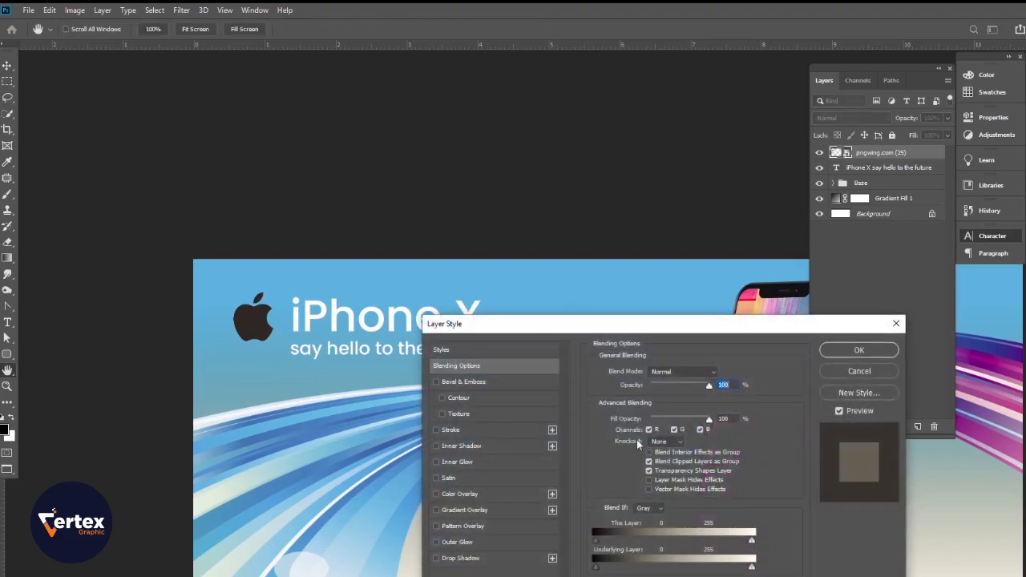
{"action": "left_click", "coordinate": [460, 494]}
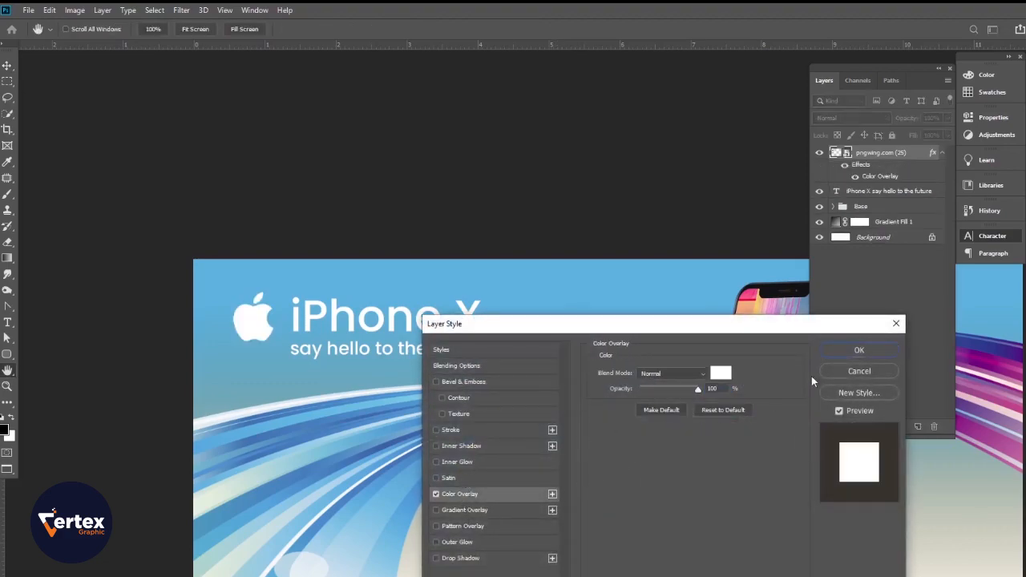
{"action": "left_click", "coordinate": [867, 351]}
Draw a rounded rectangle of about 172 × 105 px to the right of the headline and set its corner radii to 28 px.
{"action": "scroll", "coordinate": [384, 382], "scroll_direction": "down", "scroll_amount": 1}
{"action": "left_click_drag", "start_coordinate": [469, 386], "coordinate": [359, 335]}
{"action": "scroll", "coordinate": [393, 365], "scroll_direction": "up", "scroll_amount": 1}
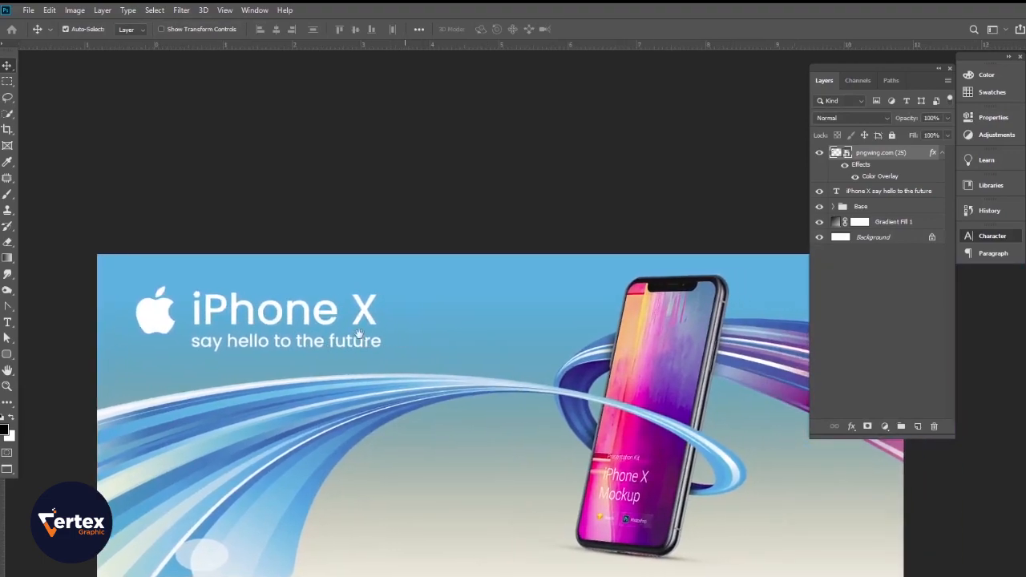
{"action": "scroll", "coordinate": [359, 334], "scroll_direction": "up", "scroll_amount": 1}
{"action": "left_click", "coordinate": [95, 175]}
{"action": "left_click", "coordinate": [7, 353]}
{"action": "left_click_drag", "start_coordinate": [432, 278], "coordinate": [494, 314]}
{"action": "mouse_move", "coordinate": [788, 237]}
{"action": "left_mouse_down"}
{"action": "mouse_move", "coordinate": [848, 239]}
{"action": "mouse_move", "coordinate": [800, 241]}
{"action": "left_mouse_up"}
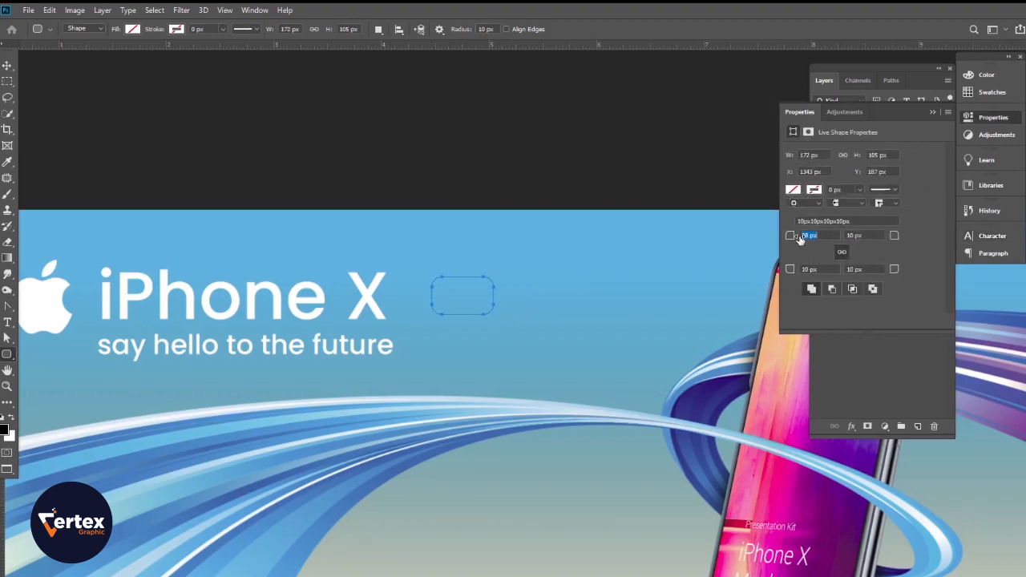
Give the unfilled rounded rectangle a light blue stroke 4 px wide.
{"action": "left_click", "coordinate": [814, 190]}
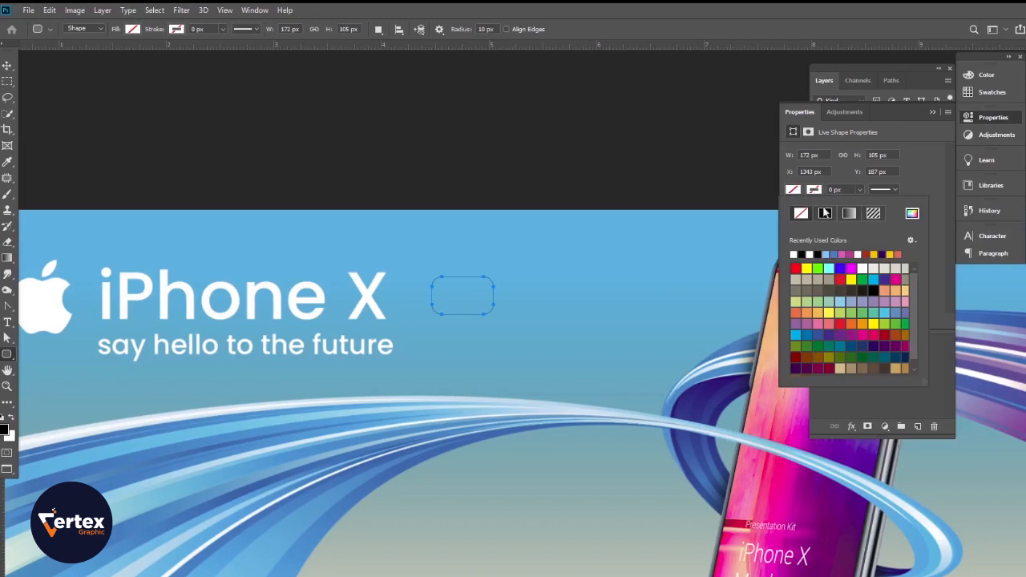
{"action": "left_click", "coordinate": [912, 214]}
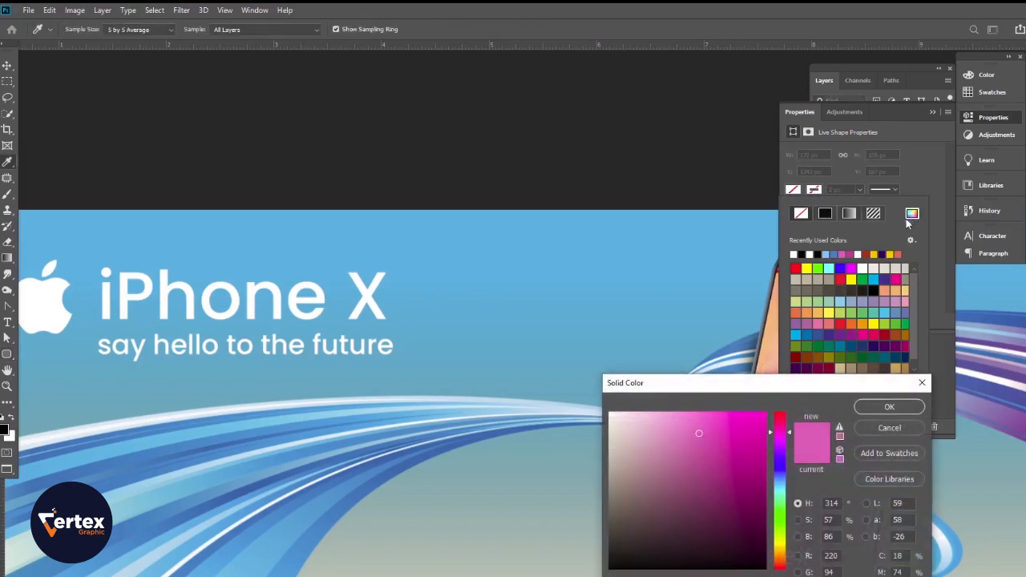
{"action": "left_click", "coordinate": [613, 253]}
{"action": "left_click_drag", "start_coordinate": [749, 424], "coordinate": [713, 394]}
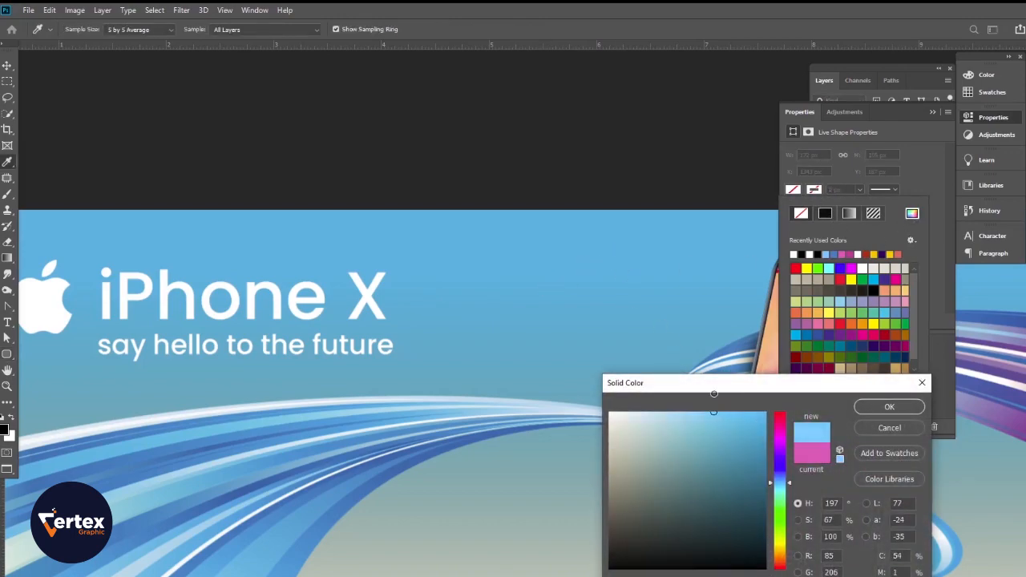
{"action": "left_click_drag", "start_coordinate": [783, 484], "coordinate": [781, 491]}
{"action": "left_click", "coordinate": [879, 412]}
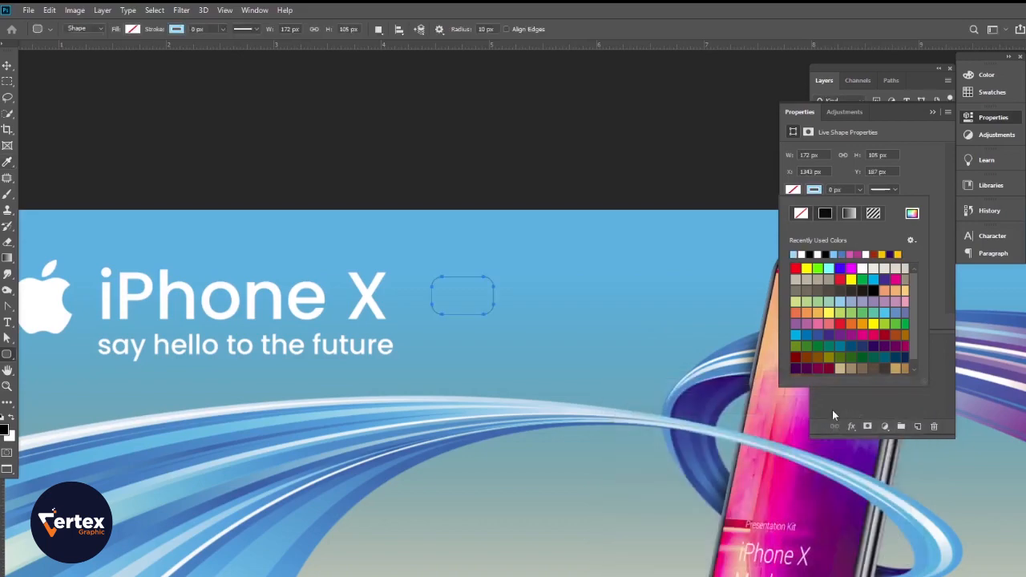
{"action": "left_click", "coordinate": [149, 31]}
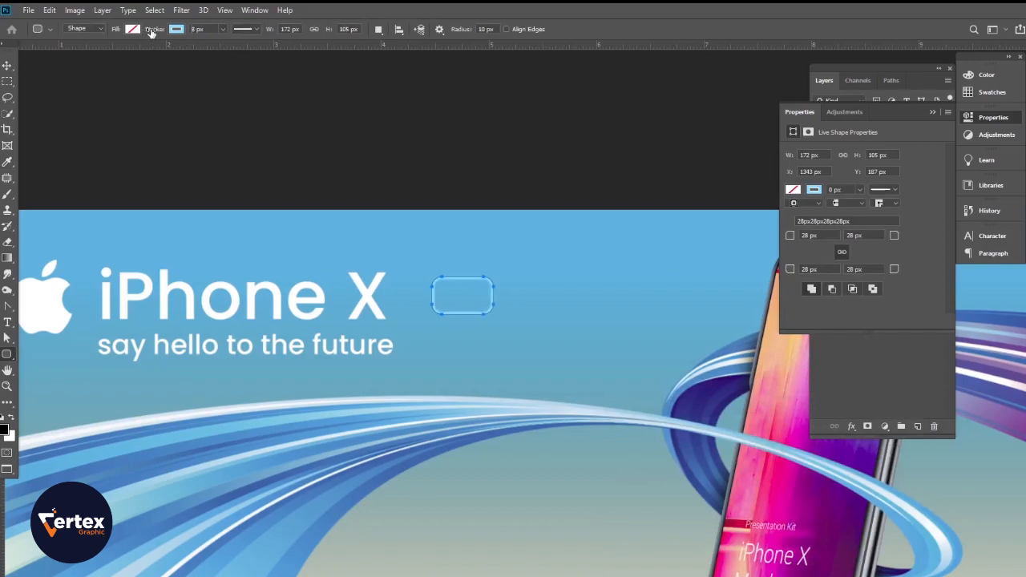
{"action": "left_click_drag", "start_coordinate": [149, 32], "coordinate": [147, 32]}
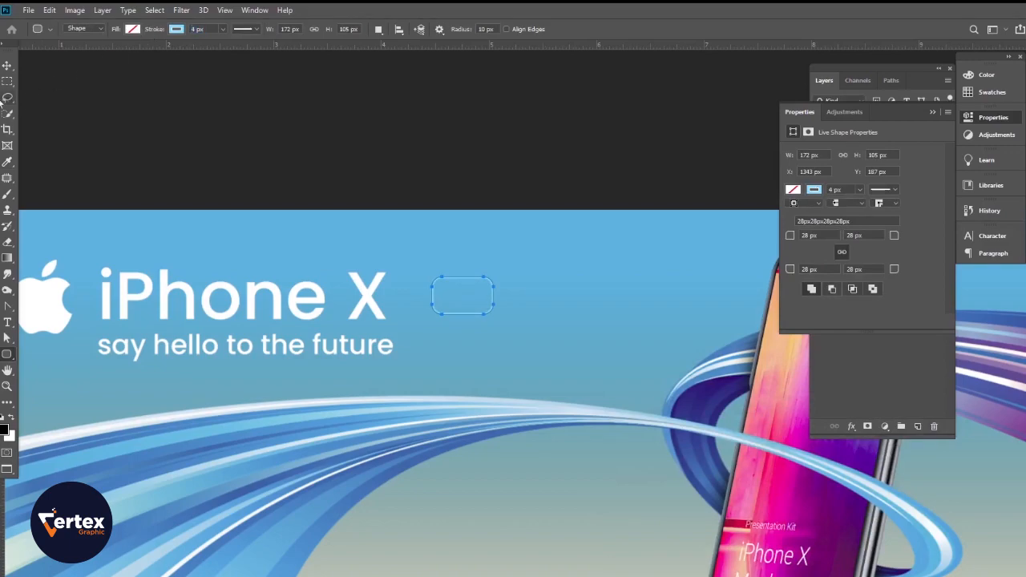
{"action": "left_click", "coordinate": [6, 66]}
Duplicate the headline text to the right of the original and replace the copy's wording with "5G".
{"action": "scroll", "coordinate": [474, 332], "scroll_direction": "up", "scroll_amount": 3}
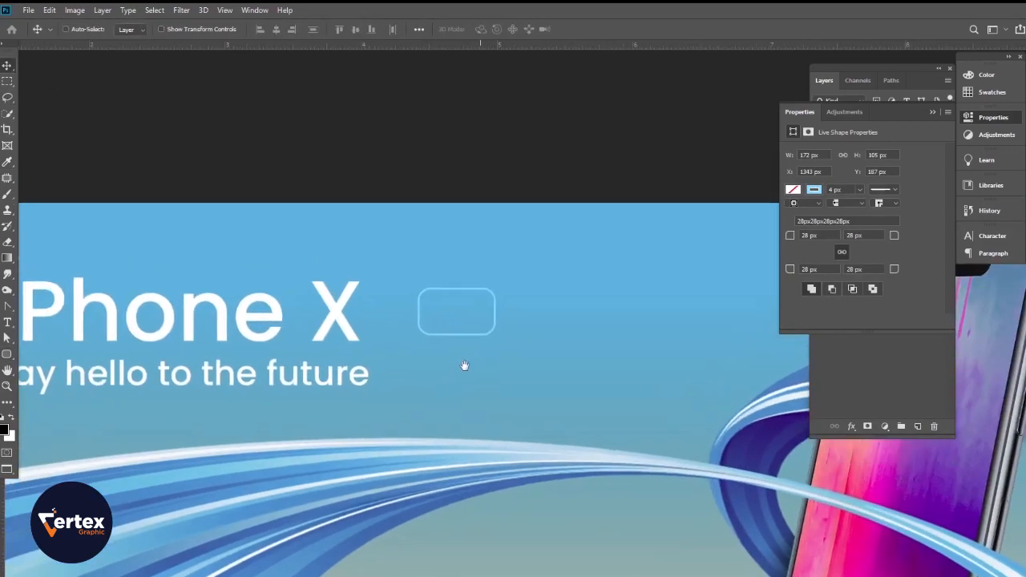
{"action": "left_click", "coordinate": [330, 334]}
{"action": "left_click_drag", "start_coordinate": [370, 336], "coordinate": [721, 357]}
{"action": "double_click", "coordinate": [685, 355]}
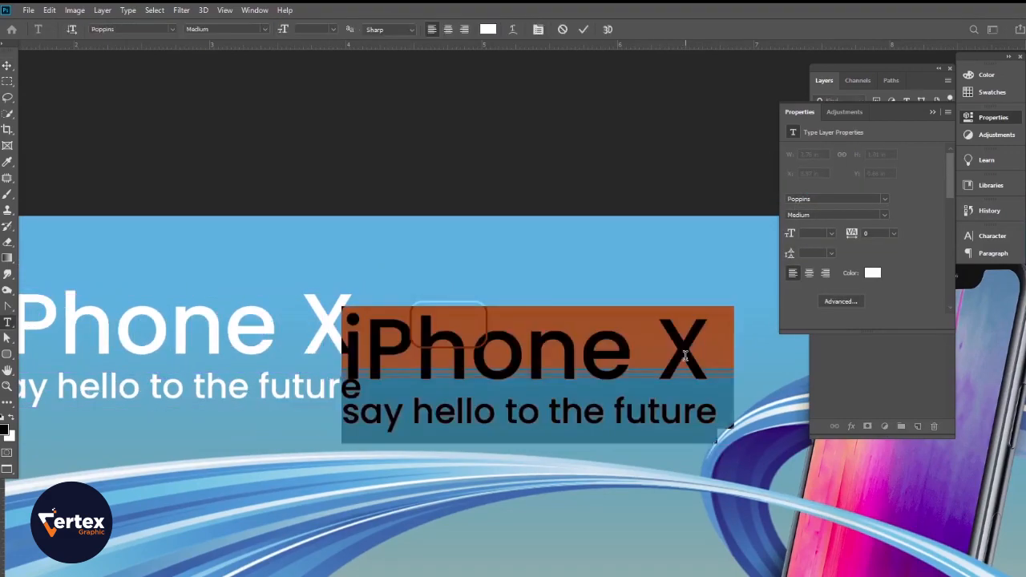
{"action": "type", "text": "5"}
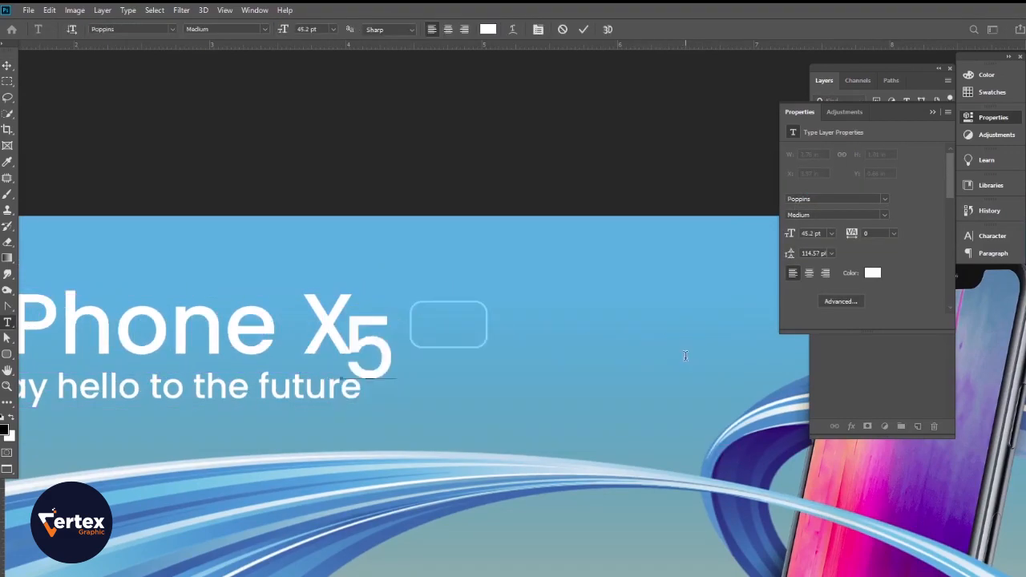
{"action": "type", "text": "G"}
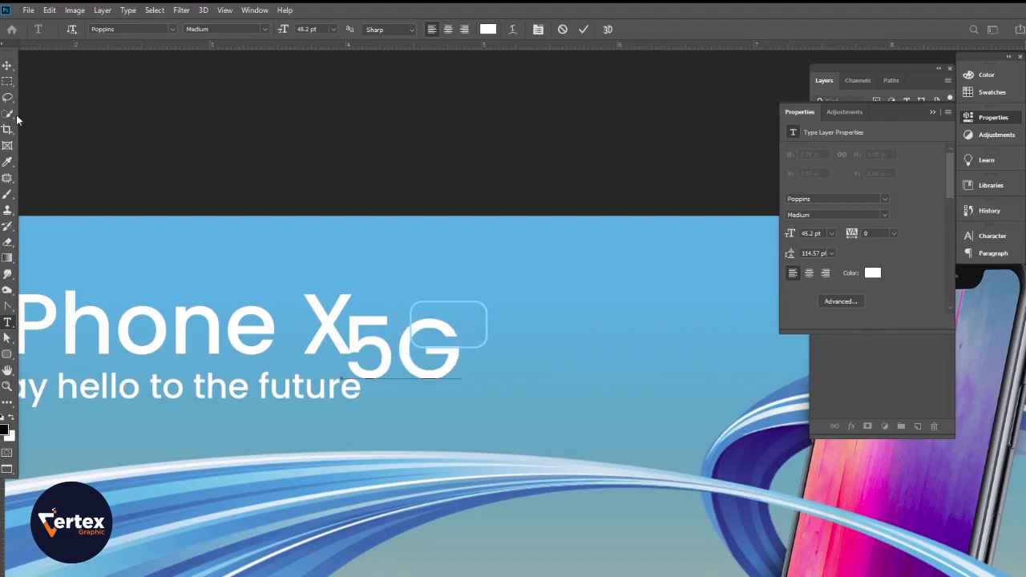
Scale the 5G text down to about 21 pt and place it inside the light blue rounded outline.
{"action": "left_click", "coordinate": [7, 65]}
{"action": "key", "text": "ctrl+t"}
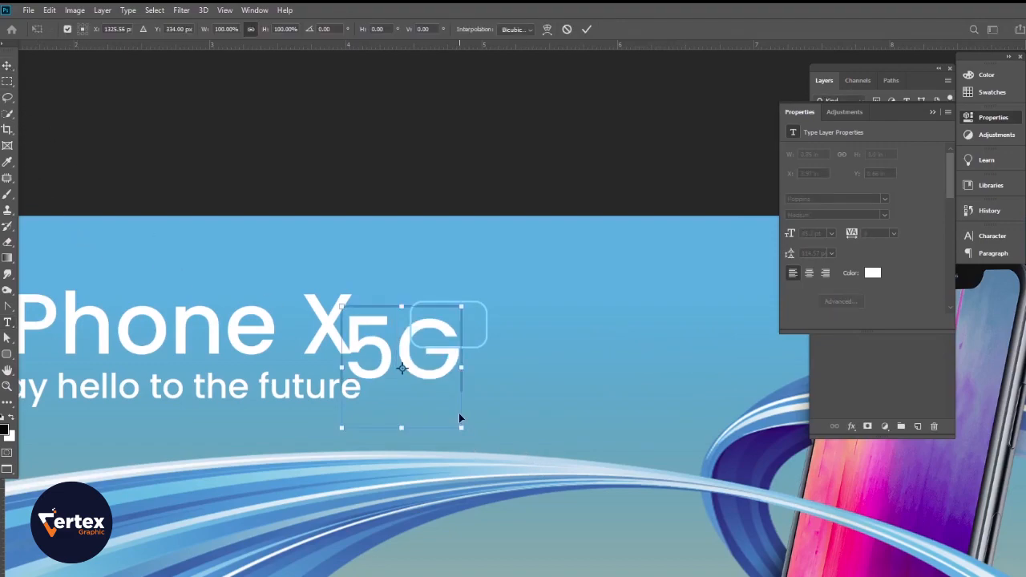
{"action": "left_click_drag", "start_coordinate": [462, 431], "coordinate": [396, 365]}
{"action": "left_click_drag", "start_coordinate": [374, 325], "coordinate": [450, 328]}
{"action": "key", "text": "Return"}
{"action": "scroll", "coordinate": [475, 349], "scroll_direction": "up", "scroll_amount": 1}
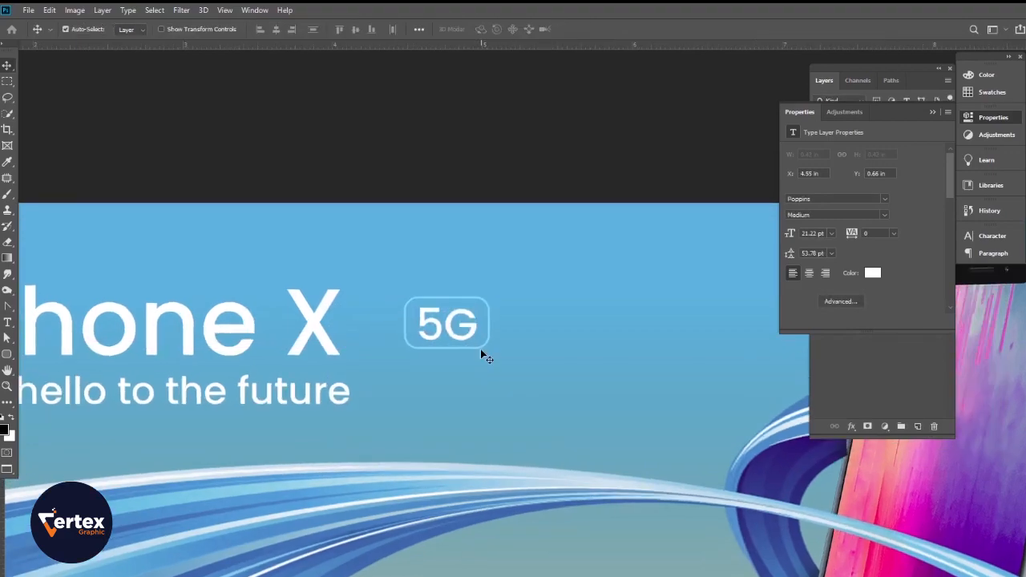
Load the rounded outline as a selection, align the 5G text to its centre and clear the selection.
{"action": "left_click", "coordinate": [932, 112]}
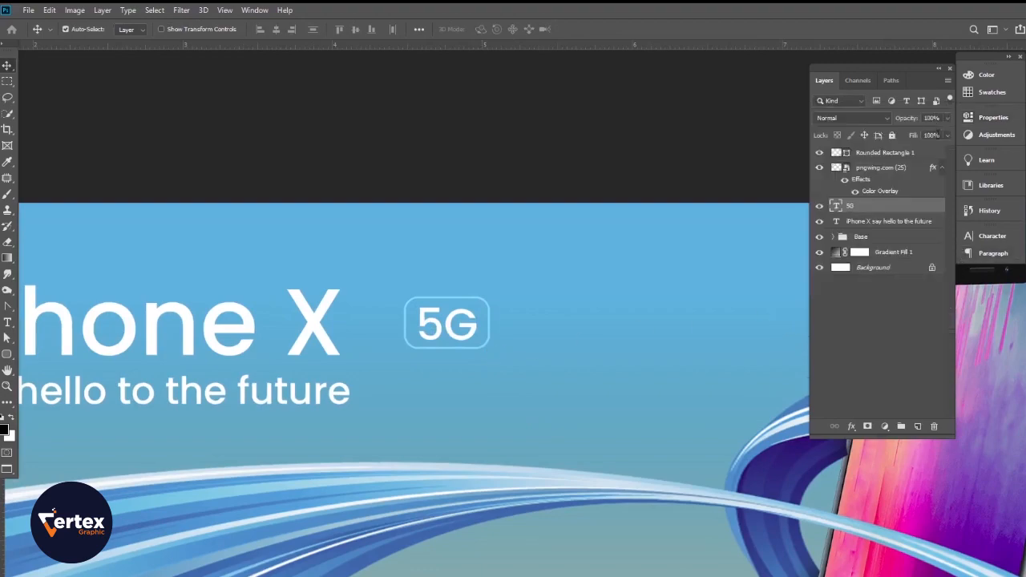
{"action": "left_click", "coordinate": [993, 239]}
{"action": "left_click", "coordinate": [933, 231]}
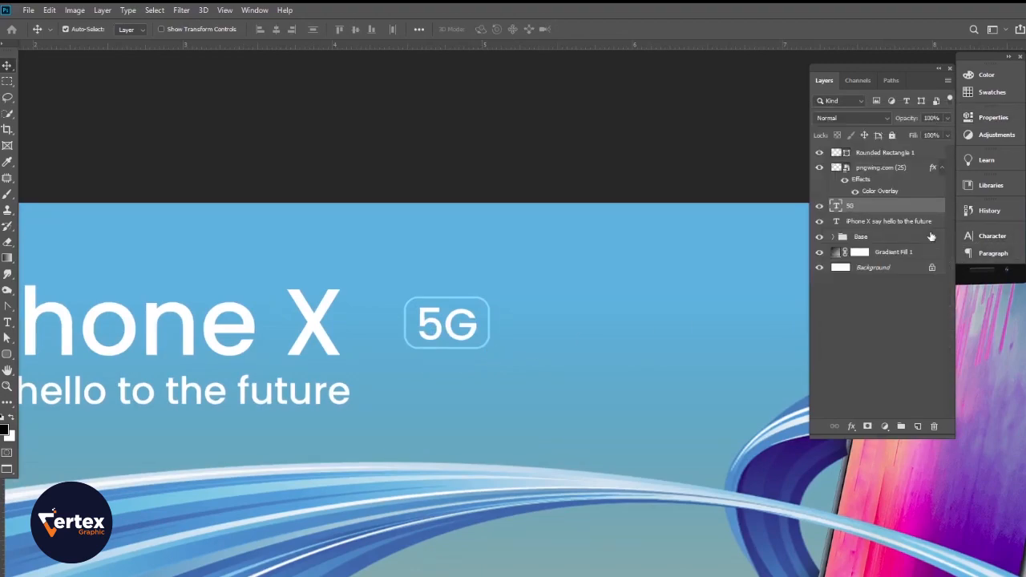
{"action": "left_click", "coordinate": [819, 206]}
{"action": "left_click", "coordinate": [818, 206]}
{"action": "left_click", "coordinate": [819, 153]}
{"action": "left_click", "coordinate": [820, 153]}
{"action": "left_click", "coordinate": [837, 153], "text": "ctrl"}
{"action": "left_click", "coordinate": [350, 32]}
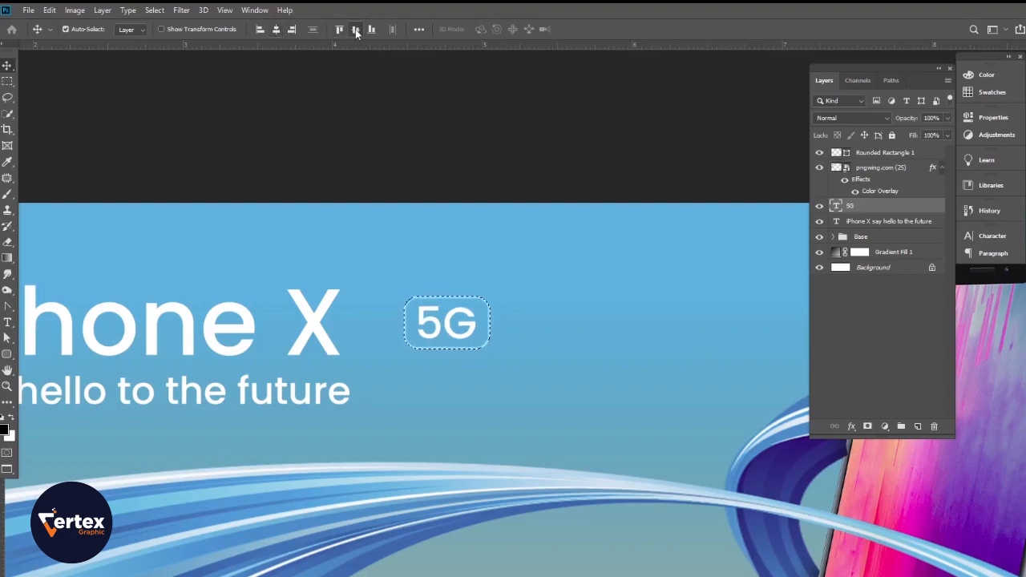
{"action": "key", "text": "ctrl+d"}
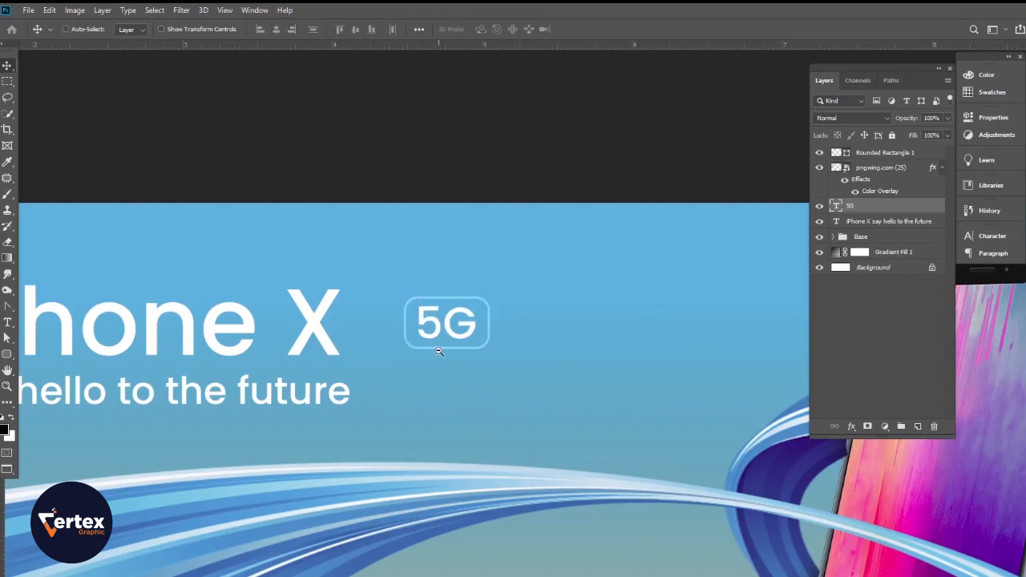
Draw a rounded rectangle of about 411 × 119 px near the banner's lower middle and round its corners to 59.5 px.
{"action": "left_click", "coordinate": [439, 351], "text": "alt"}
{"action": "left_click", "coordinate": [497, 358], "text": "alt"}
{"action": "left_click_drag", "start_coordinate": [548, 380], "coordinate": [527, 281]}
{"action": "left_click", "coordinate": [539, 334], "text": "ctrl"}
{"action": "left_click", "coordinate": [513, 321], "text": "ctrl"}
{"action": "left_click", "coordinate": [507, 325], "text": "ctrl"}
{"action": "left_click", "coordinate": [271, 565]}
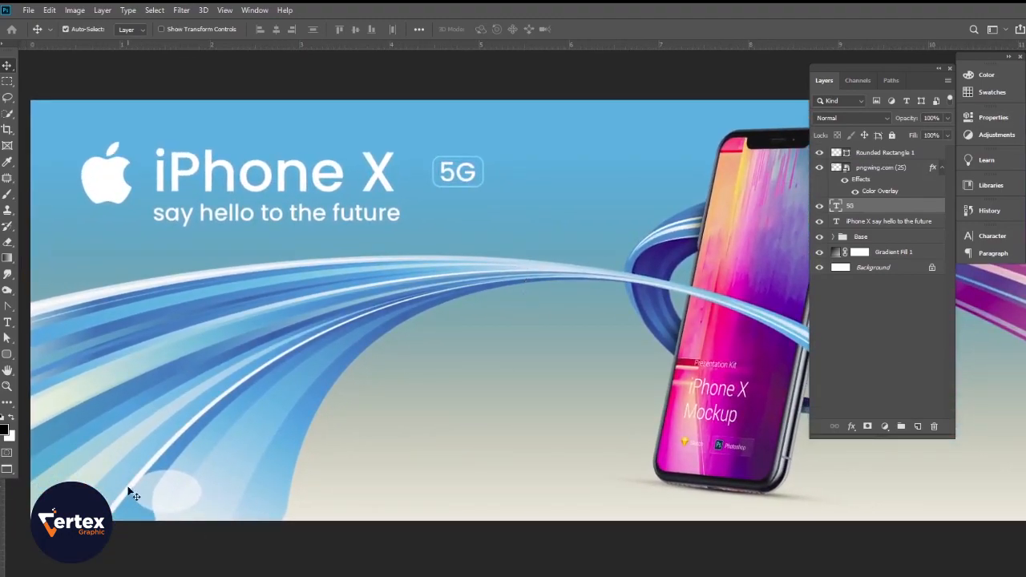
{"action": "left_click", "coordinate": [8, 357]}
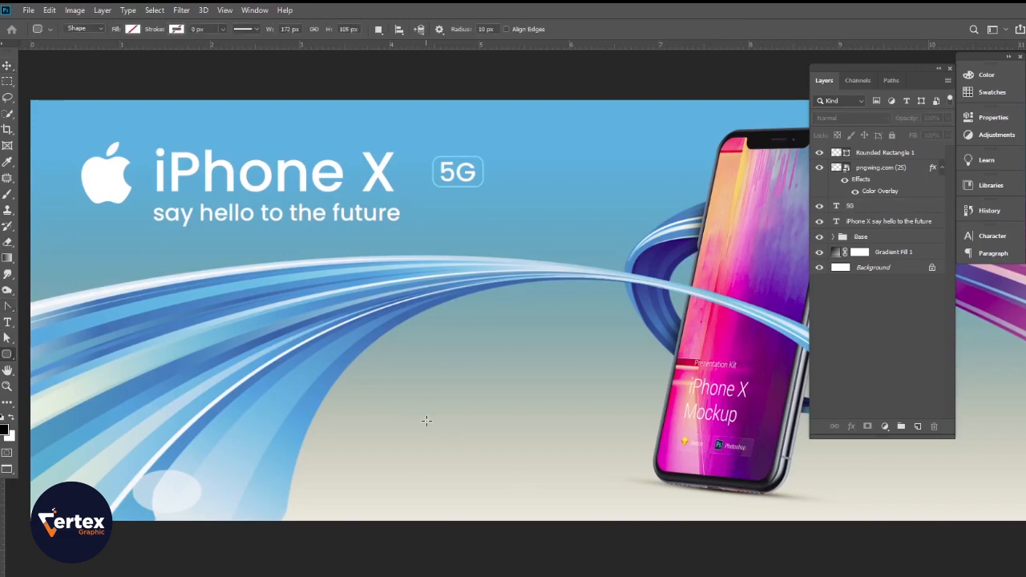
{"action": "left_click_drag", "start_coordinate": [435, 425], "coordinate": [559, 459]}
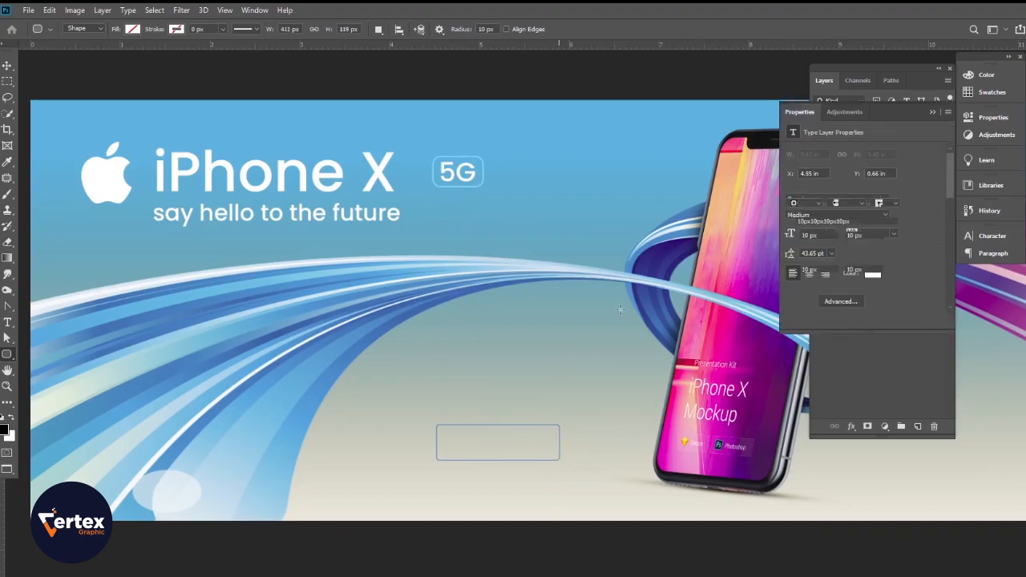
{"action": "left_click_drag", "start_coordinate": [792, 235], "coordinate": [865, 231]}
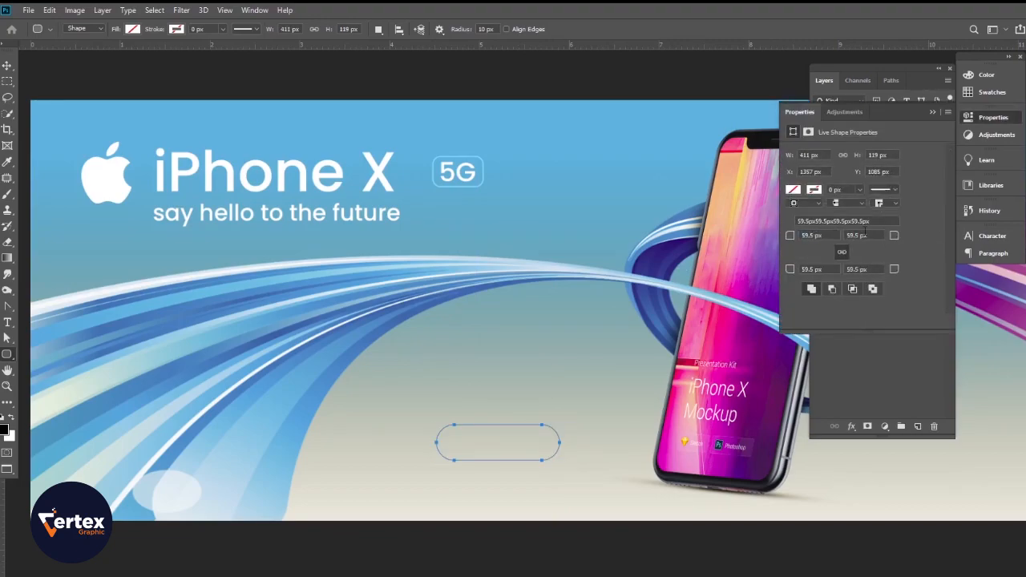
{"action": "left_click", "coordinate": [177, 28]}
{"action": "left_click", "coordinate": [234, 53]}
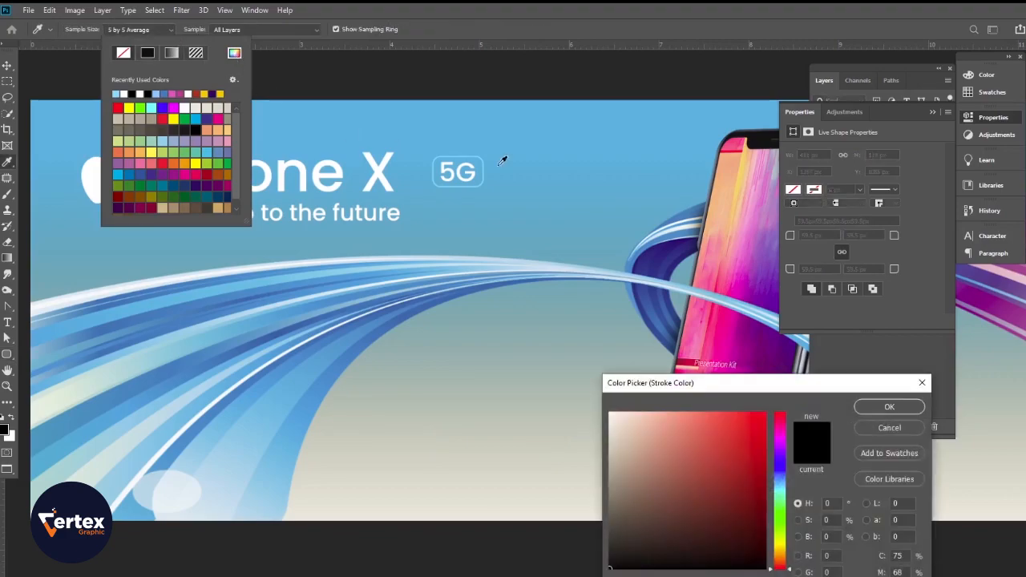
{"action": "left_click", "coordinate": [595, 117]}
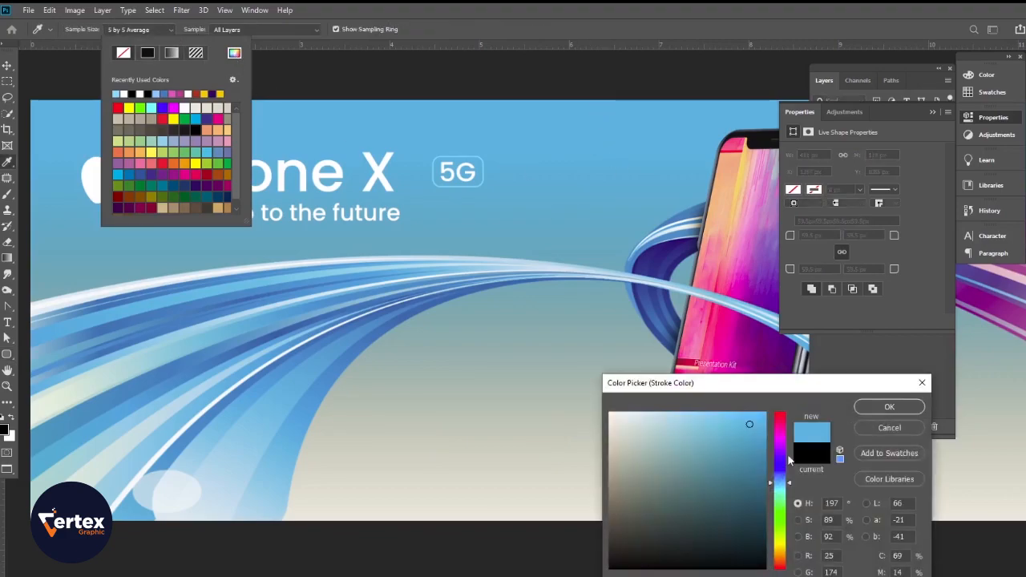
{"action": "left_click_drag", "start_coordinate": [751, 422], "coordinate": [774, 398]}
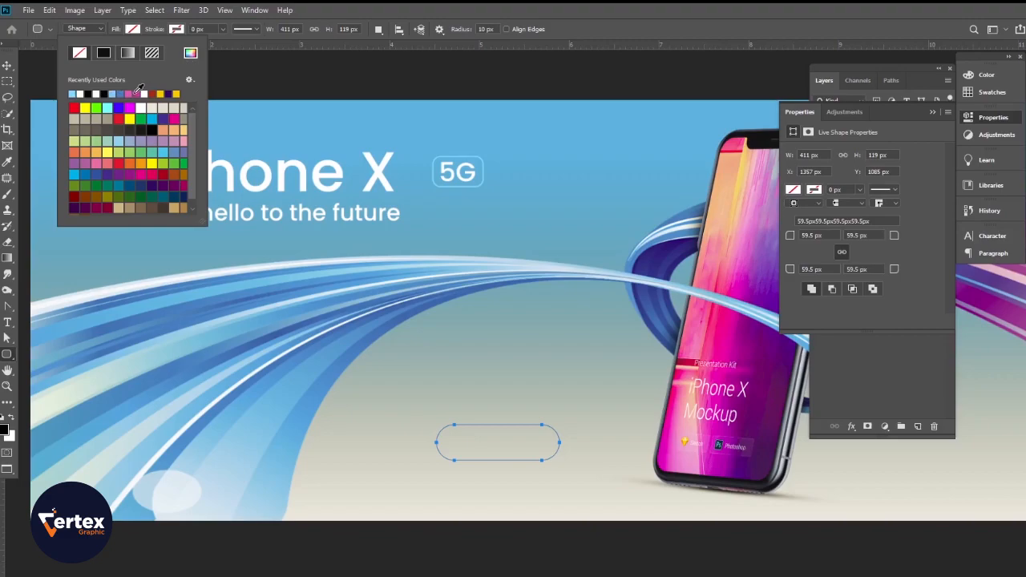
Fill the pill-shaped rectangle with a dark purple sampled from the lower part of the phone's screen.
{"action": "left_click", "coordinate": [129, 94]}
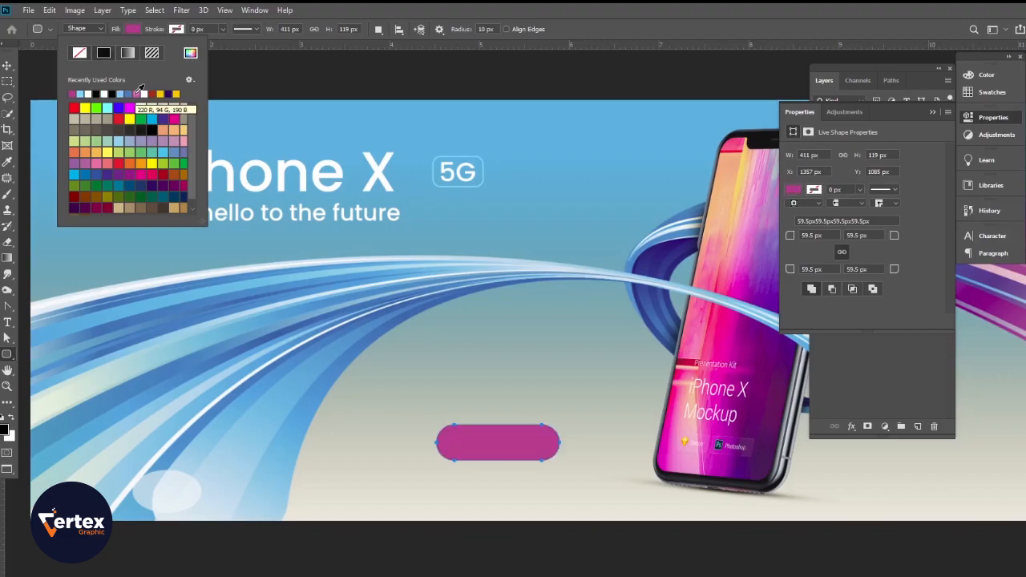
{"action": "left_click", "coordinate": [190, 52]}
{"action": "left_click", "coordinate": [783, 360]}
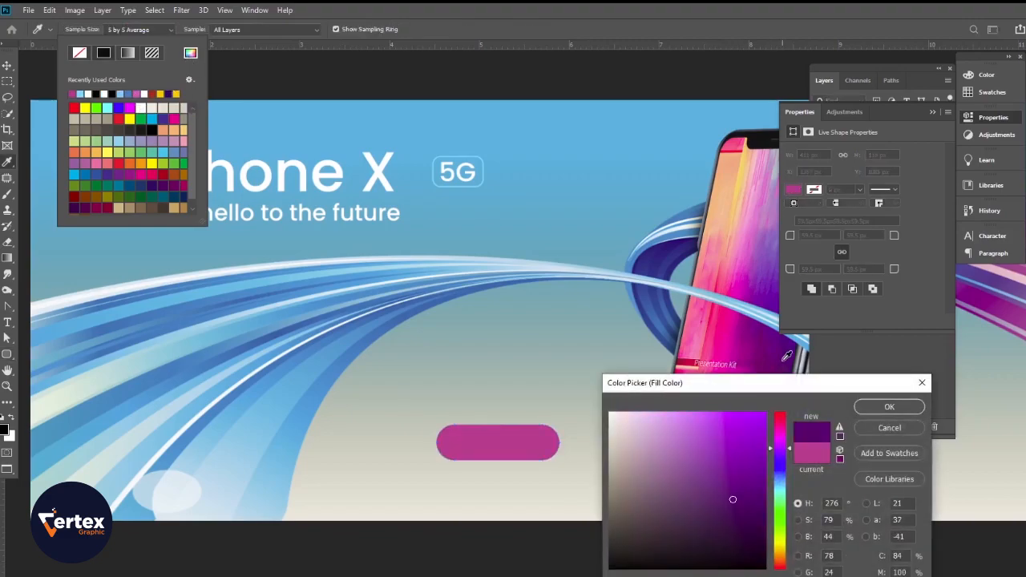
{"action": "left_click", "coordinate": [726, 351]}
{"action": "left_click", "coordinate": [732, 354]}
{"action": "left_click_drag", "start_coordinate": [760, 387], "coordinate": [802, 473]}
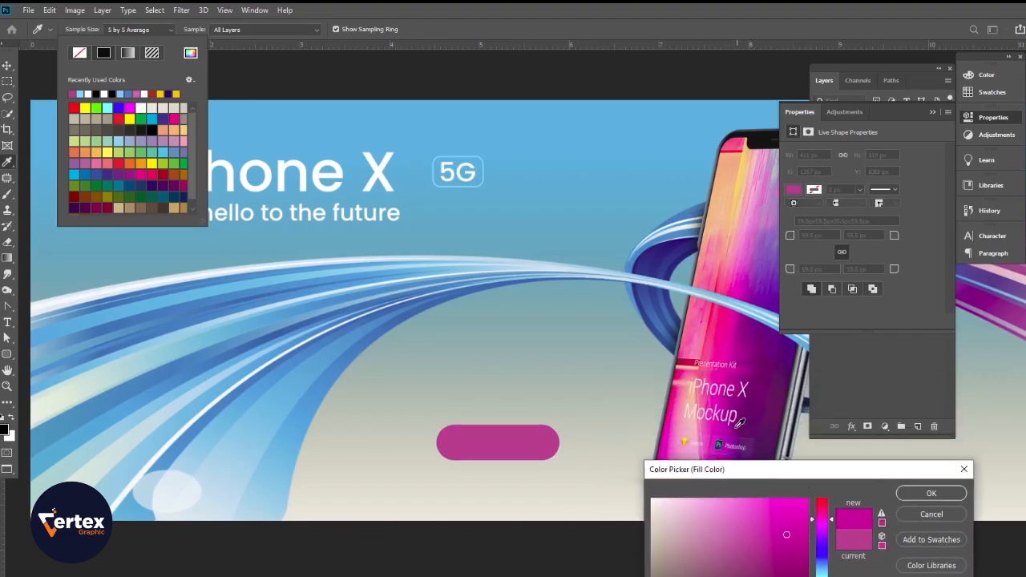
{"action": "left_click", "coordinate": [759, 442]}
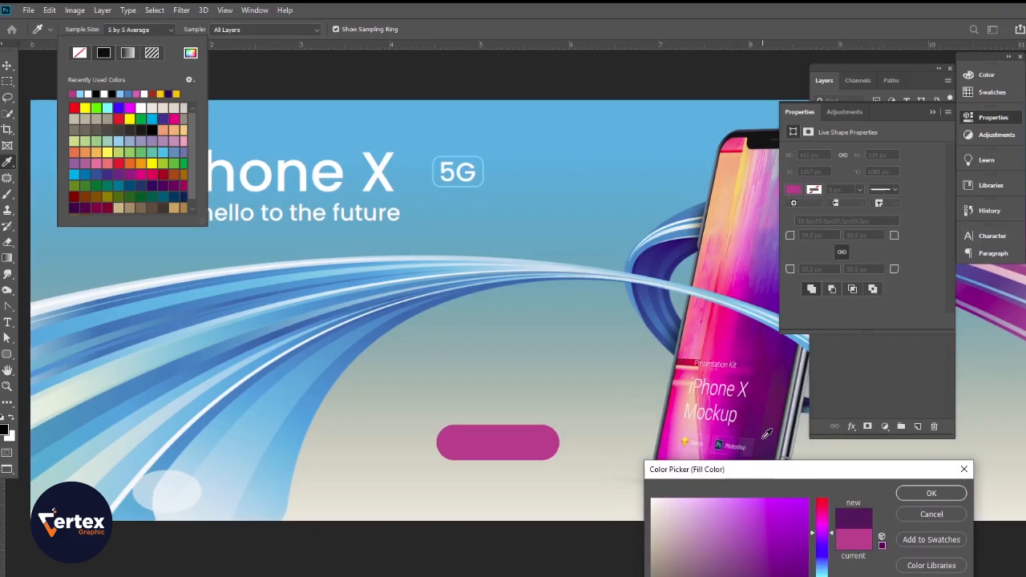
{"action": "left_click", "coordinate": [929, 495]}
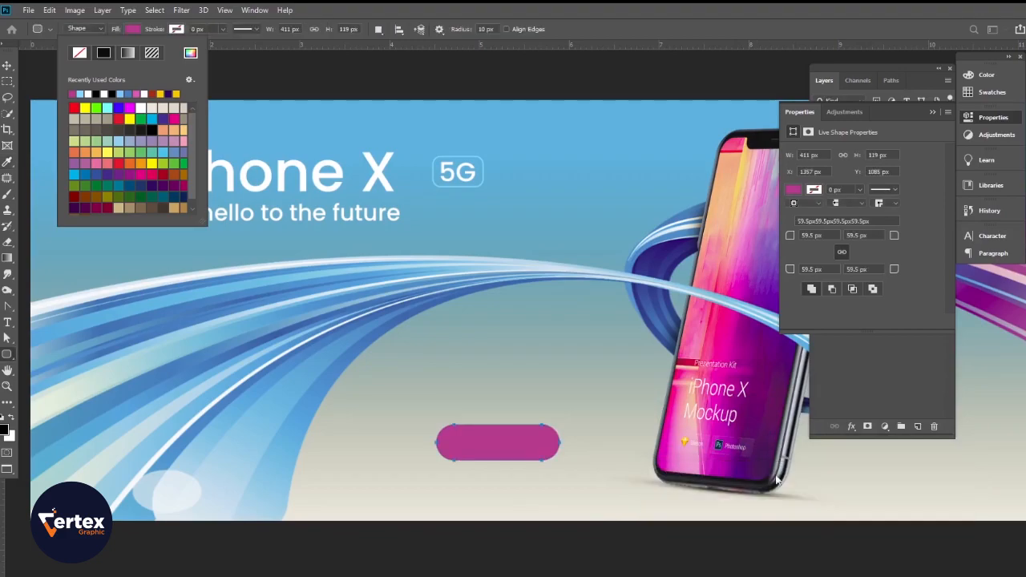
{"action": "left_click", "coordinate": [7, 65]}
{"action": "scroll", "coordinate": [455, 366], "scroll_direction": "down", "scroll_amount": 2}
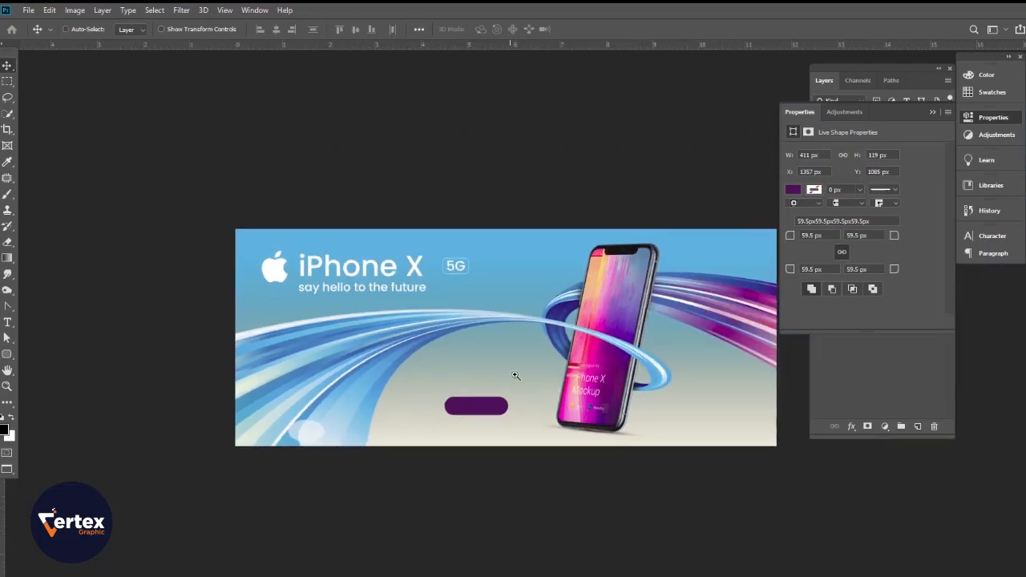
{"action": "scroll", "coordinate": [513, 374], "scroll_direction": "up", "scroll_amount": 3}
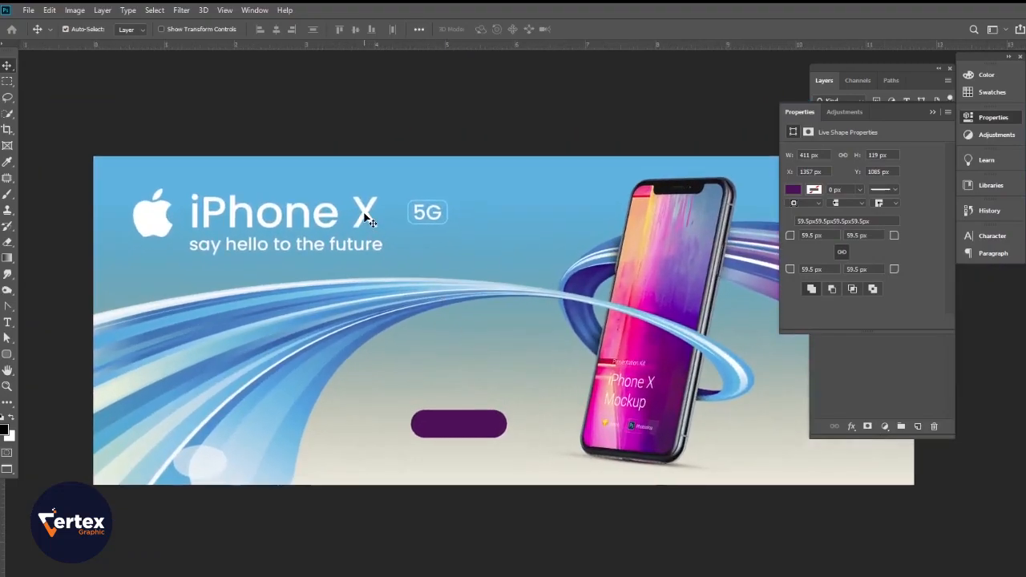